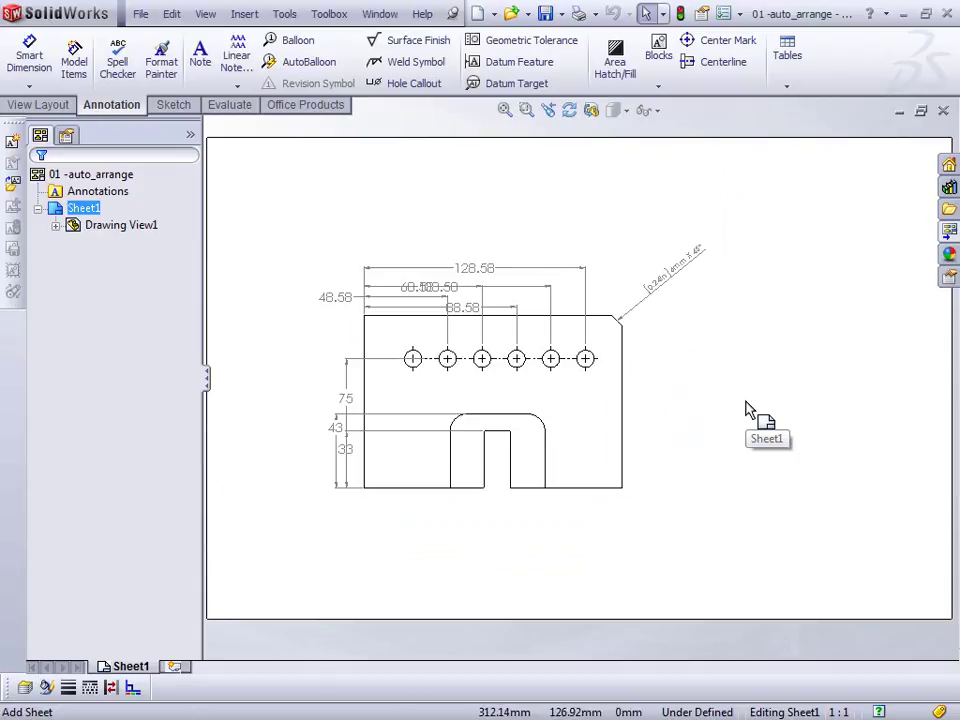
Step: Move the plate's drawing view slightly up and to the left on the sheet
mouse_move(686, 370)
mouse_down()
mouse_move(617, 334)
mouse_move(372, 272)
mouse_move(373, 263)
mouse_up()
mouse_move(347, 306)
mouse_down()
mouse_move(314, 320)
mouse_move(367, 345)
mouse_move(606, 321)
mouse_move(604, 303)
mouse_move(600, 312)
mouse_move(508, 268)
mouse_move(568, 300)
mouse_move(525, 272)
mouse_move(553, 299)
mouse_up()
click(261, 227)
mouse_move(249, 224)
mouse_down()
mouse_move(325, 280)
mouse_move(553, 301)
mouse_move(564, 314)
mouse_move(555, 295)
mouse_up()
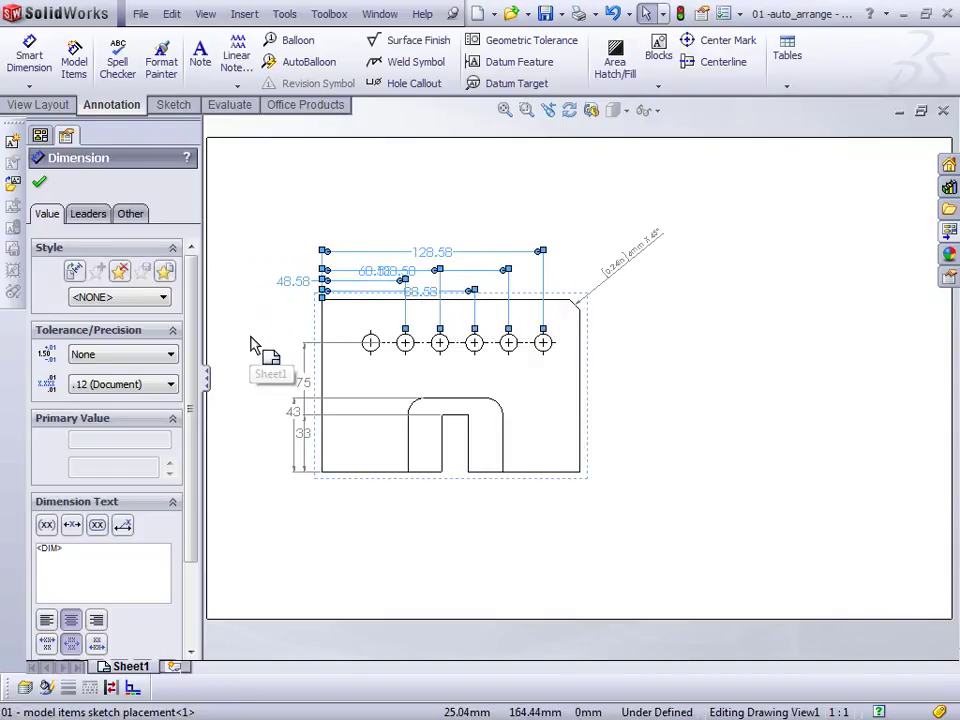
ctrl+click(444, 256)
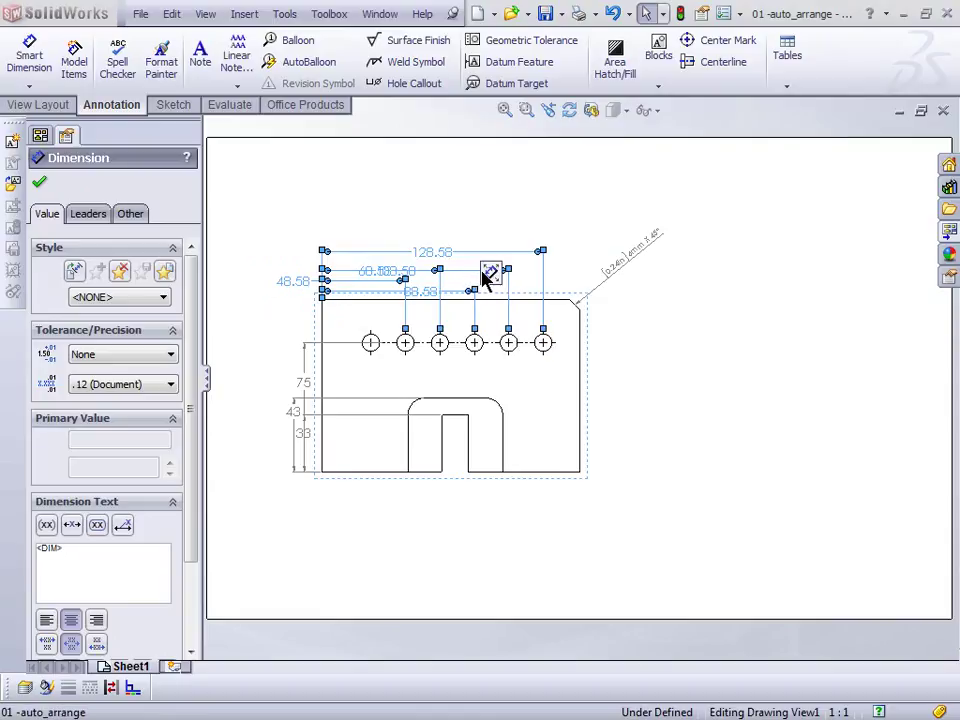
mouse_move(490, 279)
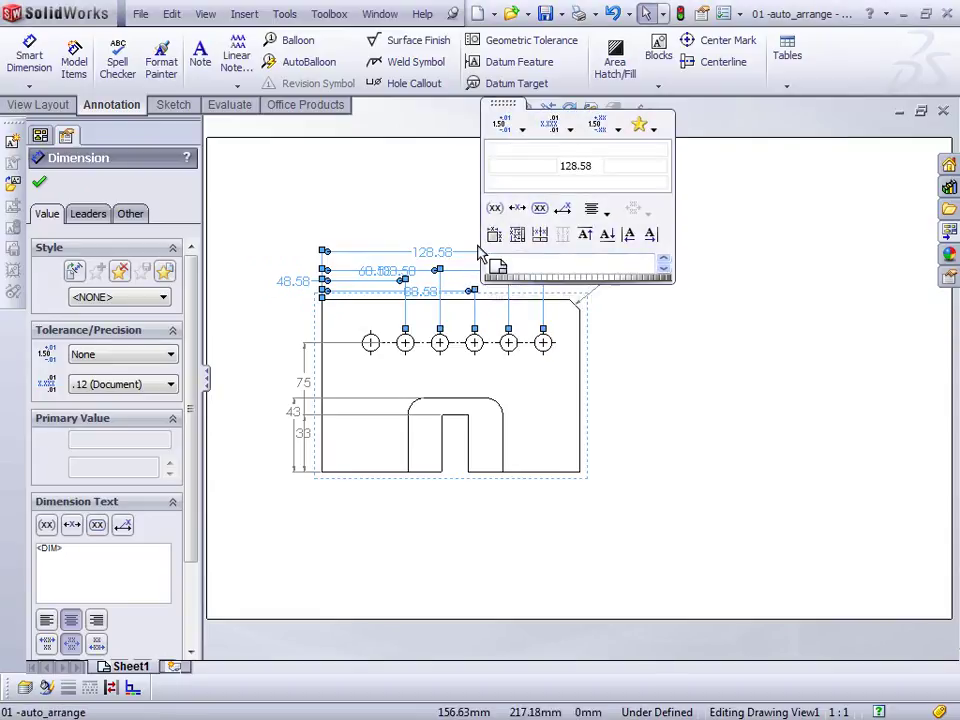
click(425, 237)
Step: Auto-arrange the five horizontal hole-position dimensions above the plate
drag(244, 221, 464, 292)
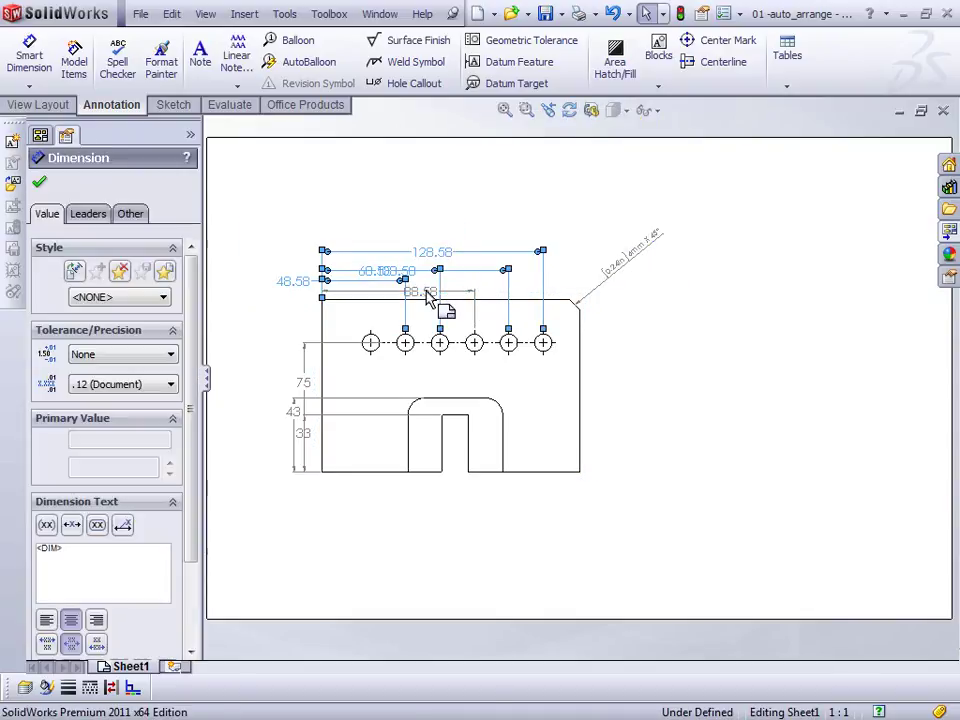
mouse_move(467, 282)
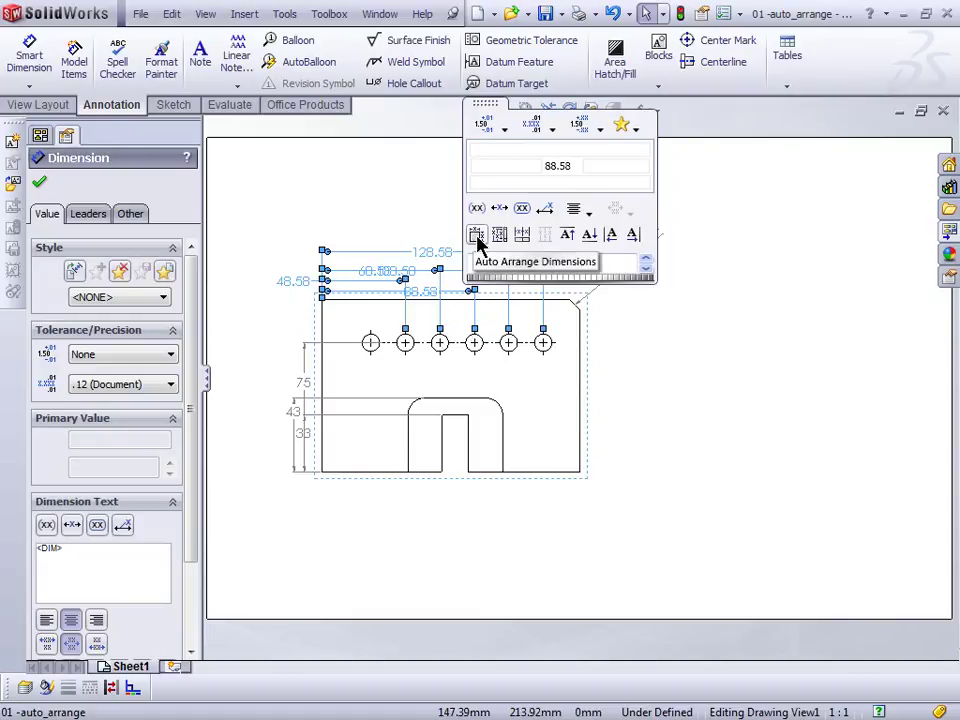
click(479, 238)
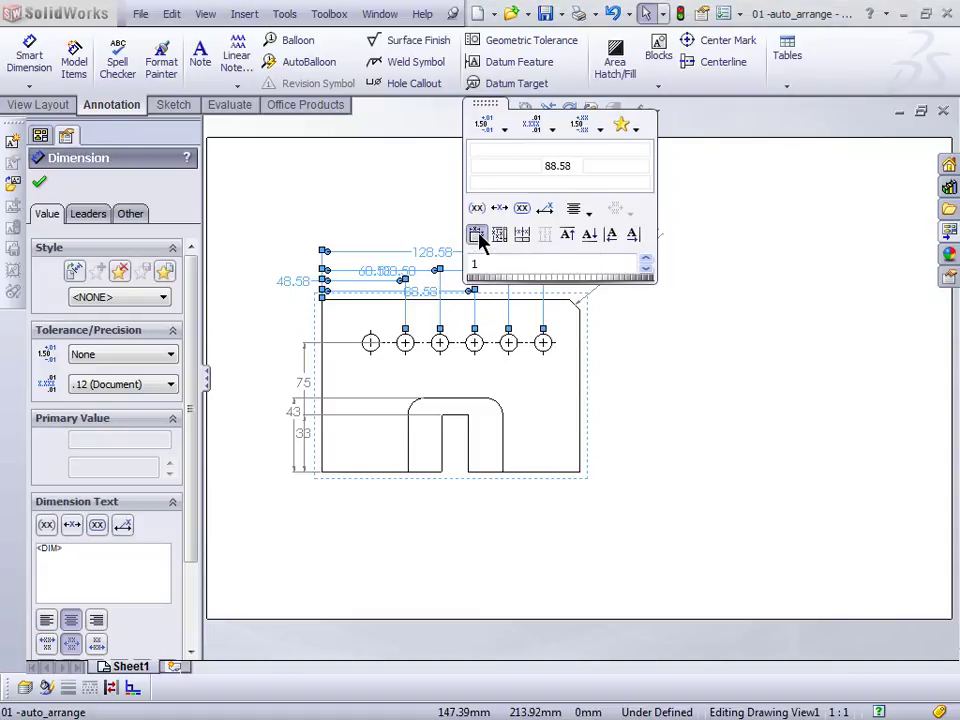
drag(484, 103, 695, 126)
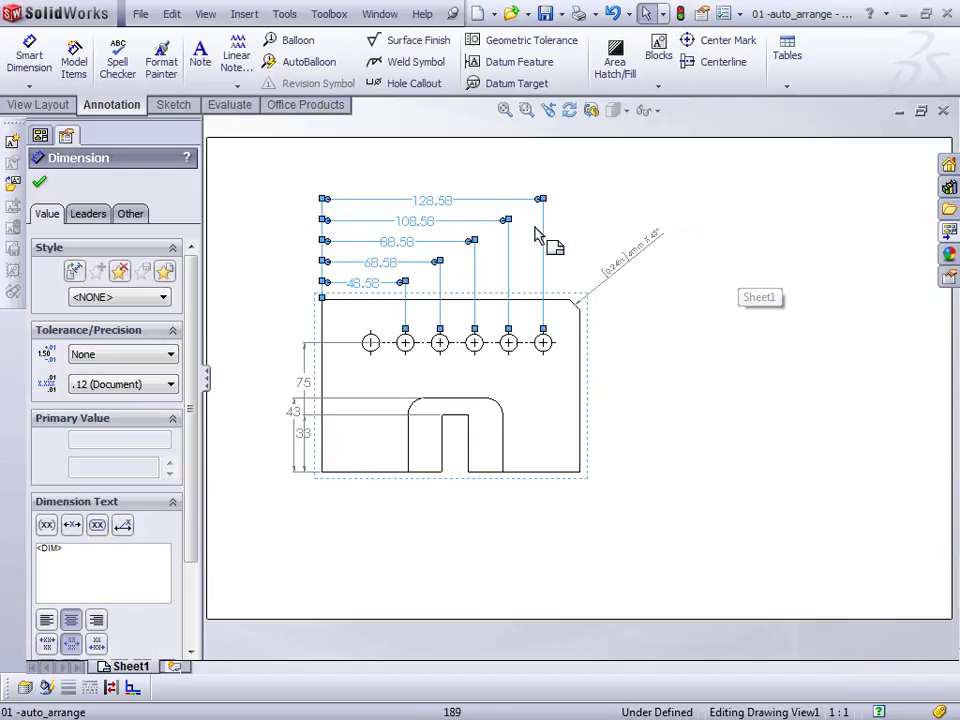
click(568, 262)
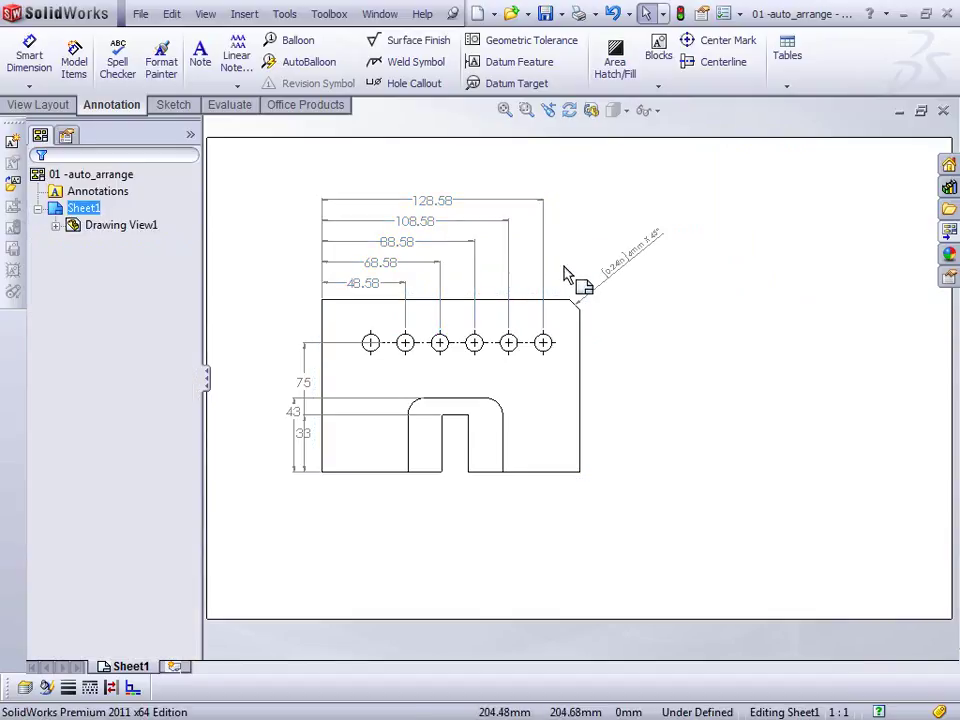
Step: Set the dimension spacing value of the five horizontal hole-position dimensions above the plate to 1.06
drag(285, 184, 476, 289)
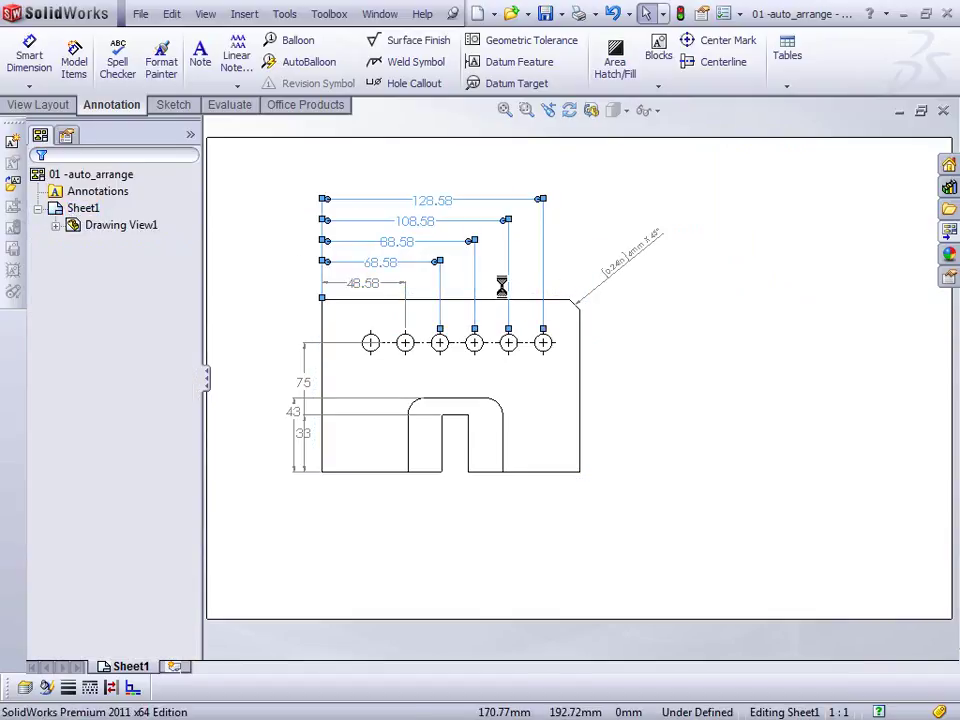
mouse_move(435, 285)
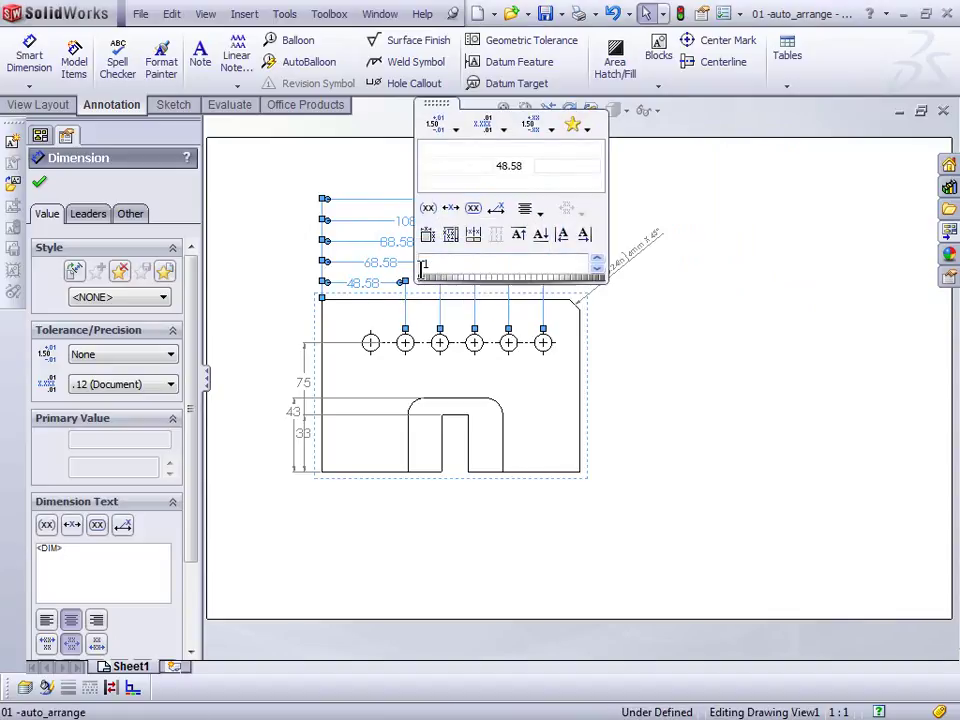
mouse_move(474, 286)
mouse_down()
mouse_move(491, 281)
mouse_move(469, 280)
mouse_move(484, 281)
mouse_move(476, 285)
mouse_up()
drag(435, 106, 625, 111)
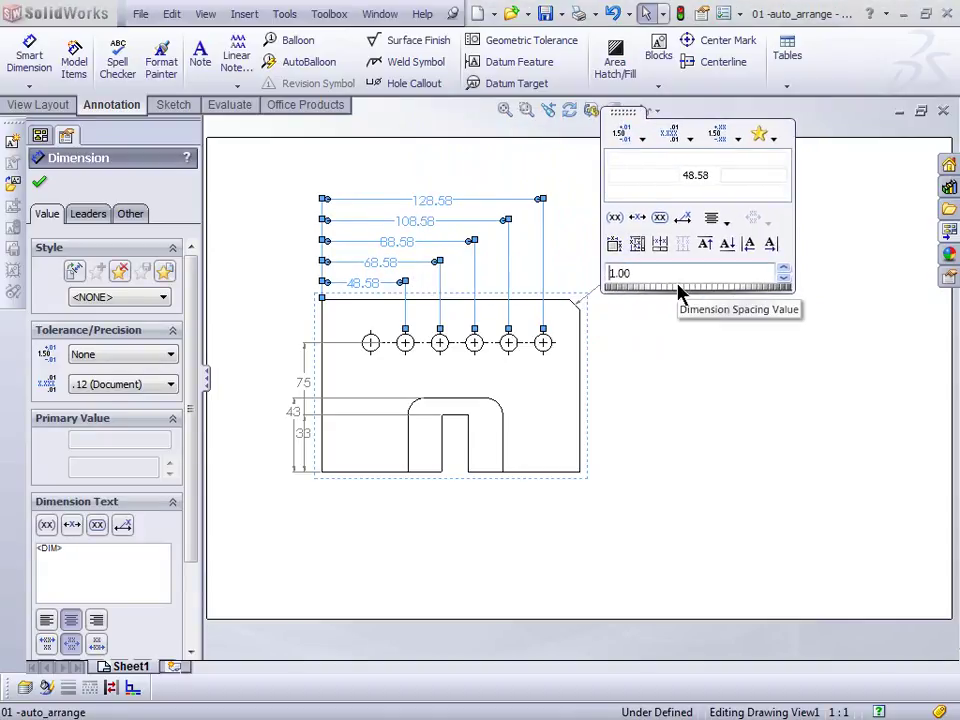
mouse_move(672, 290)
mouse_down()
mouse_move(662, 289)
mouse_move(677, 291)
mouse_move(670, 286)
mouse_up()
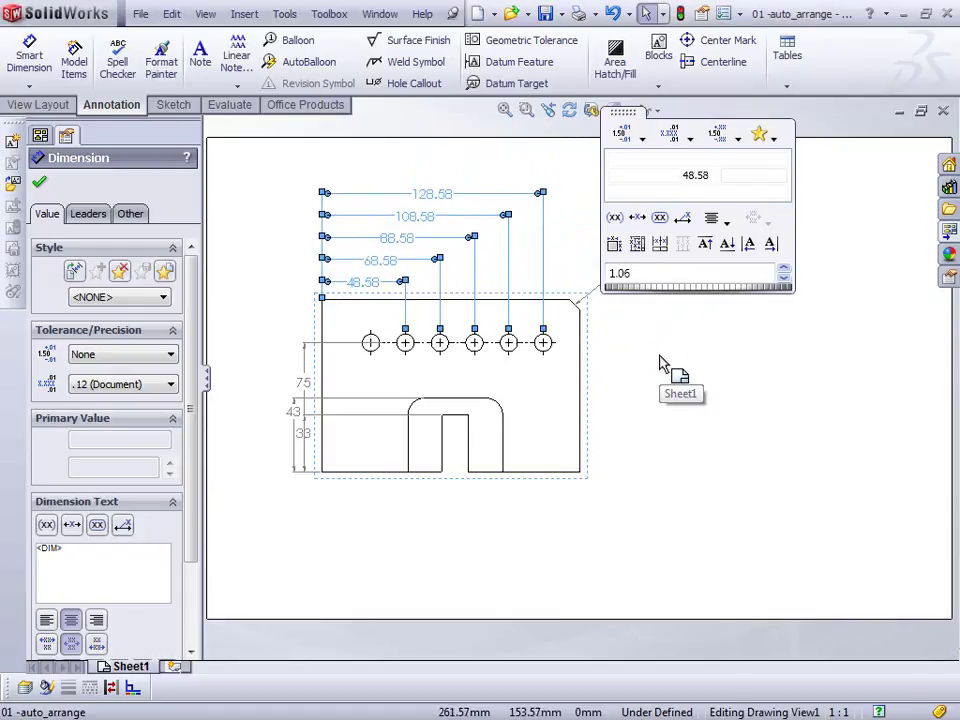
click(656, 364)
Step: Stagger the 75, 43 and 33 vertical dimensions beside the plate and left-align them
drag(311, 518, 276, 340)
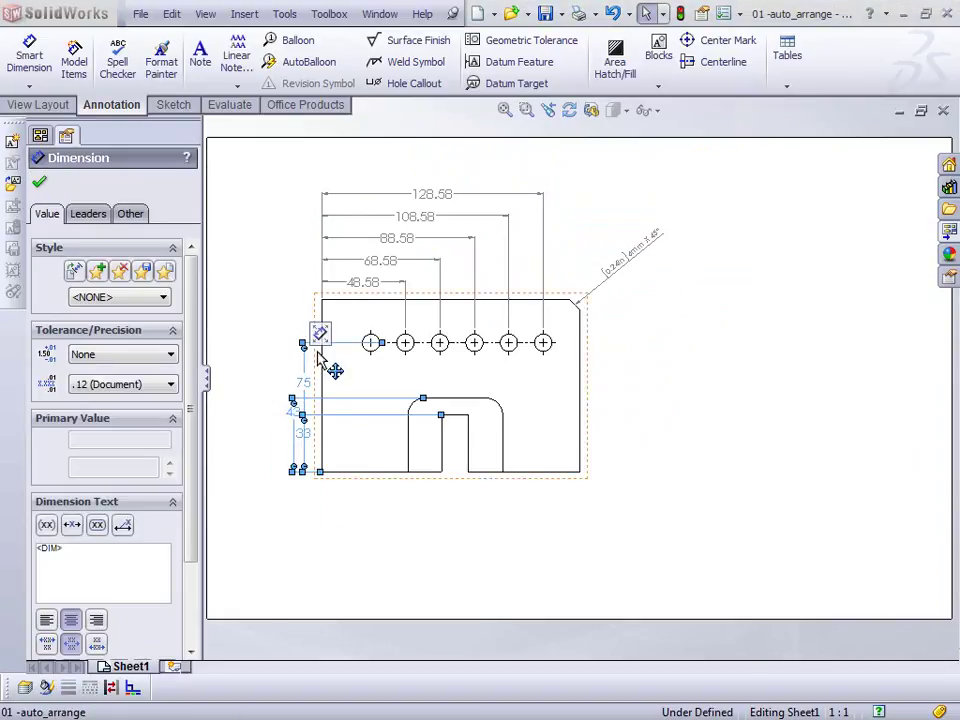
mouse_move(321, 340)
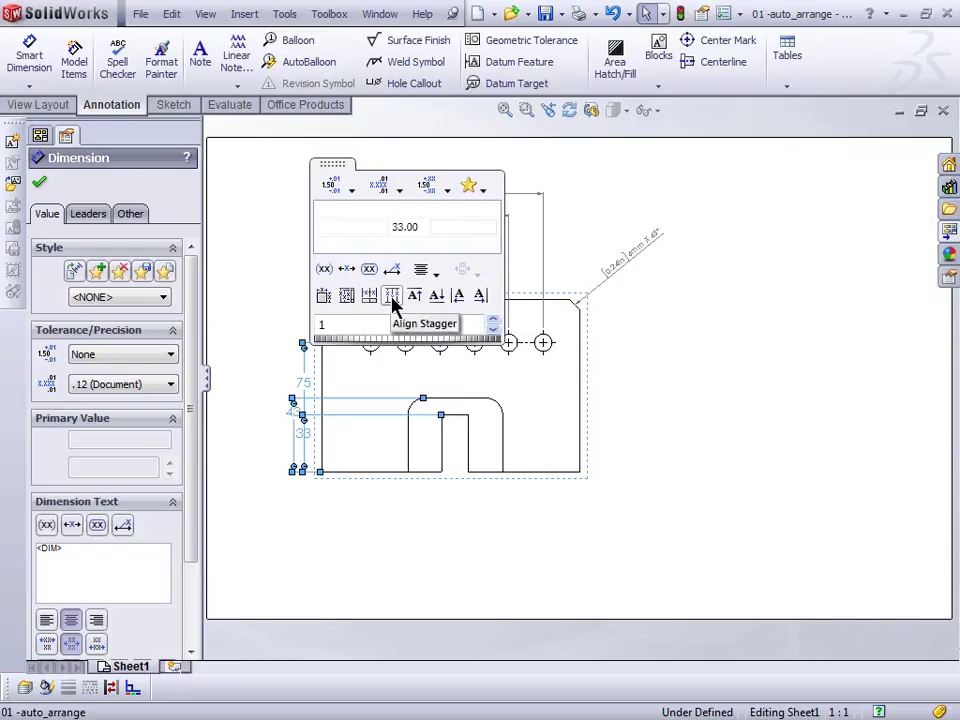
click(392, 297)
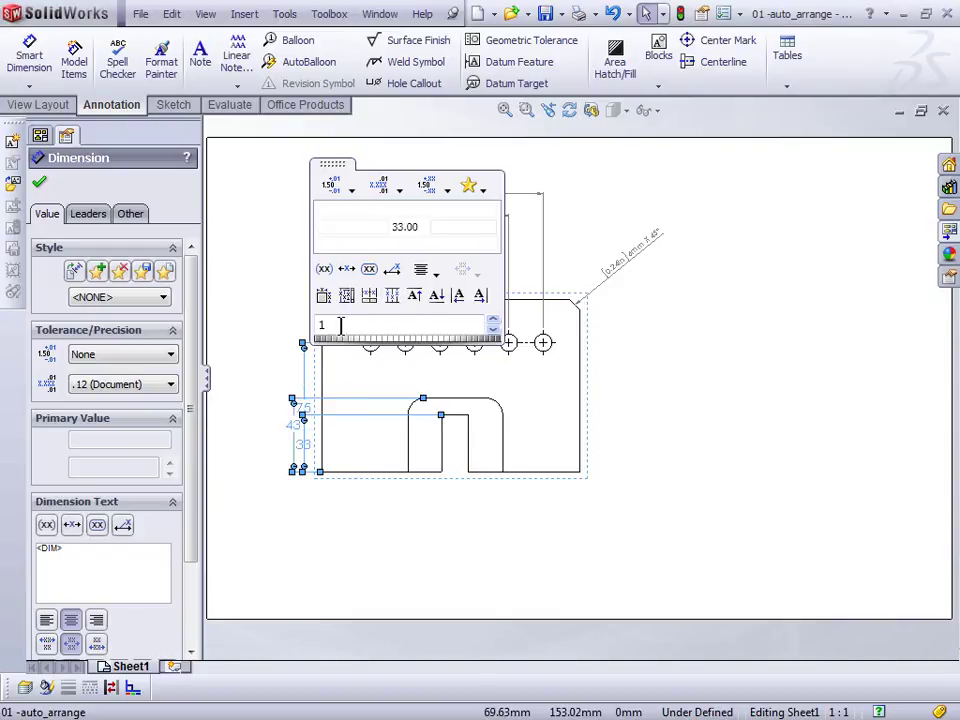
click(459, 302)
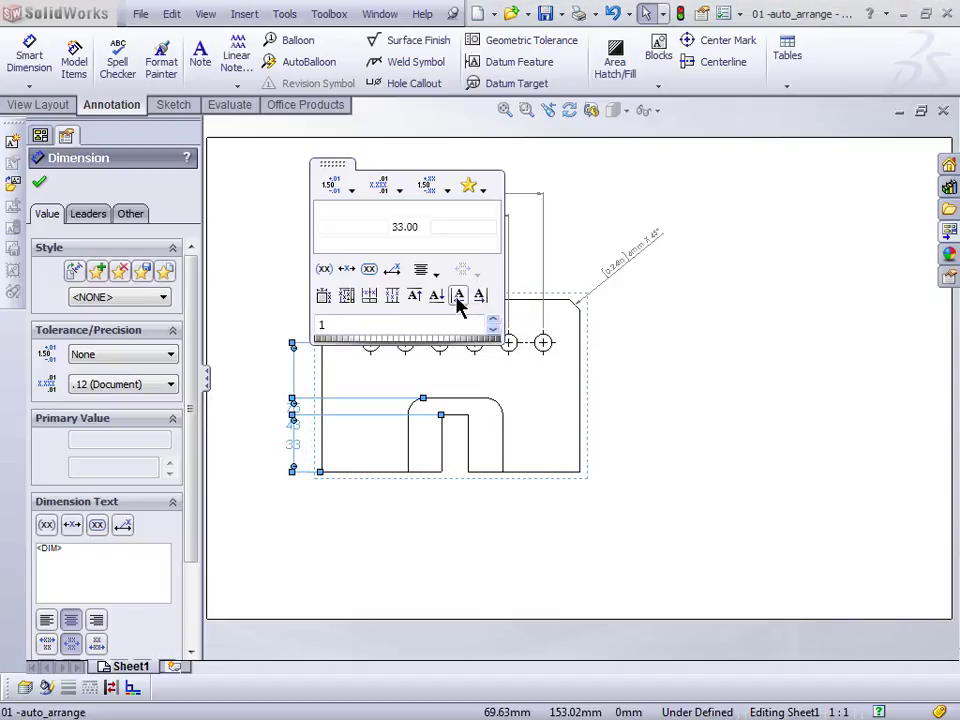
Step: Auto-arrange the three vertical dimensions and set their dimension spacing value to 2.10
click(325, 298)
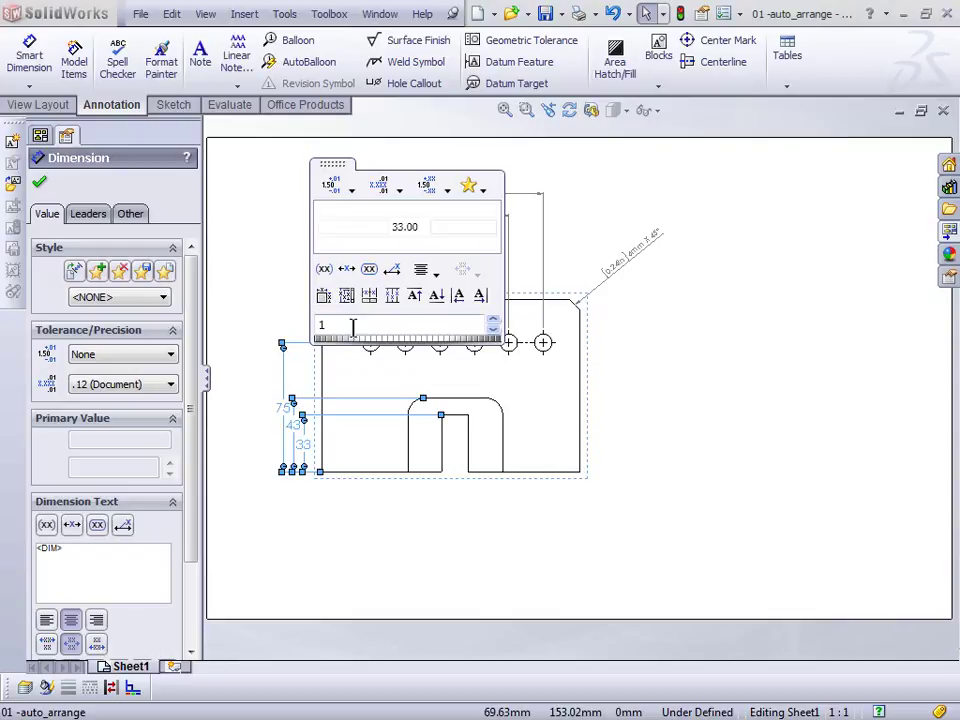
drag(370, 345, 420, 340)
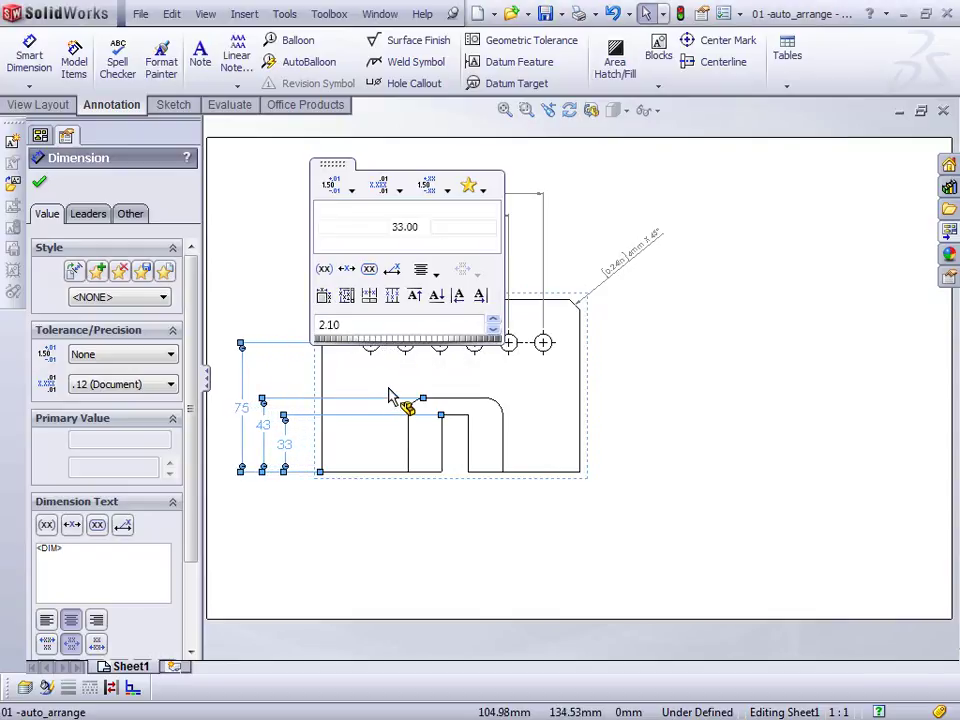
click(363, 527)
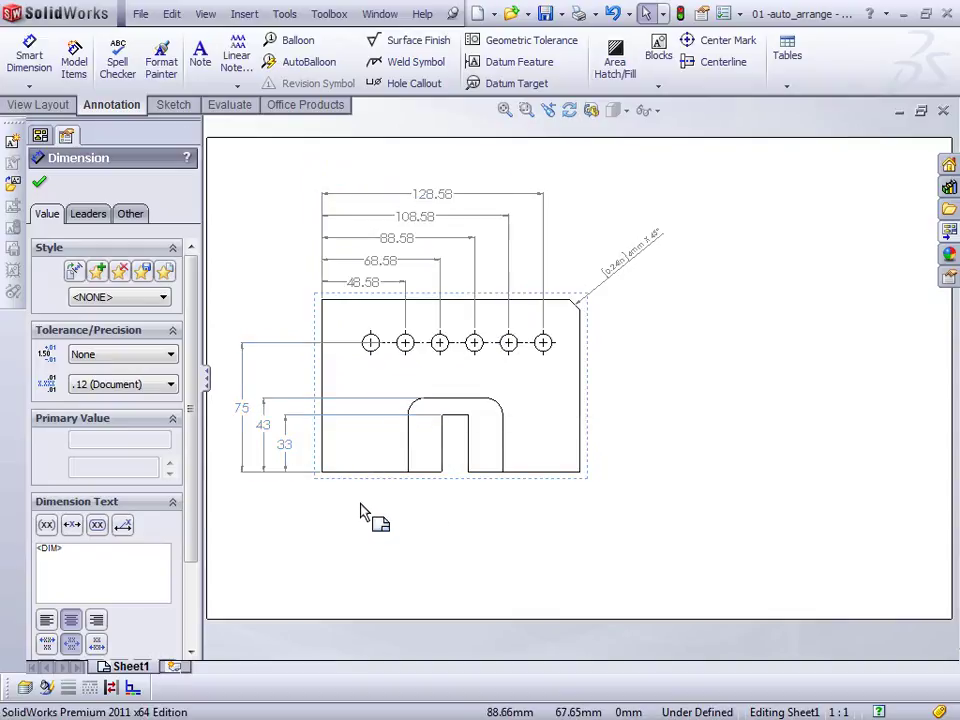
click(27, 62)
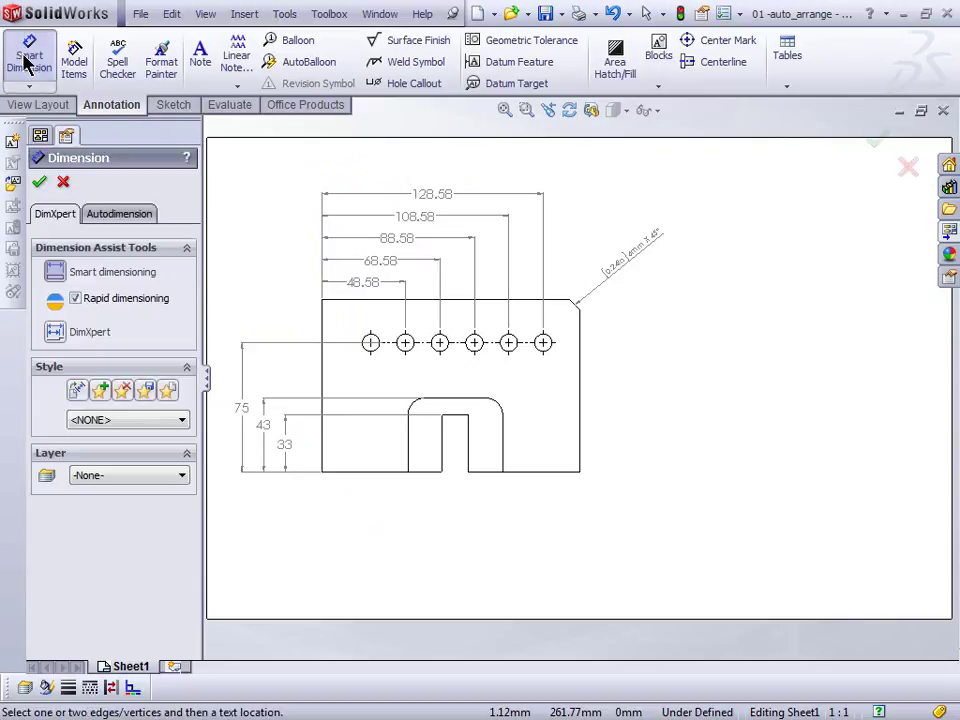
click(421, 476)
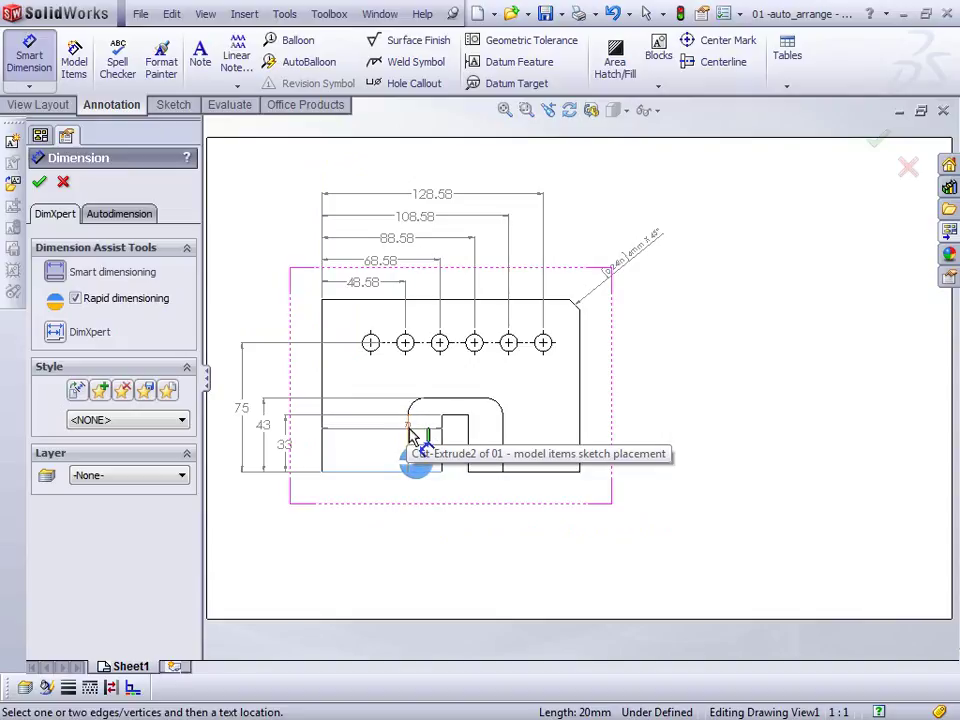
click(171, 104)
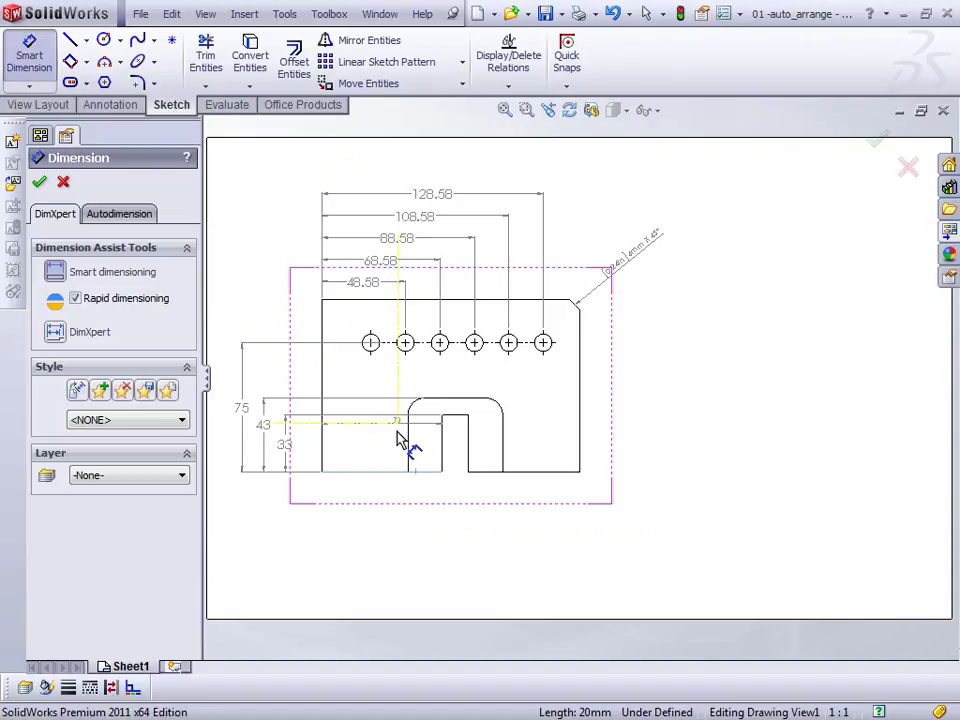
key(Escape)
key(Escape)
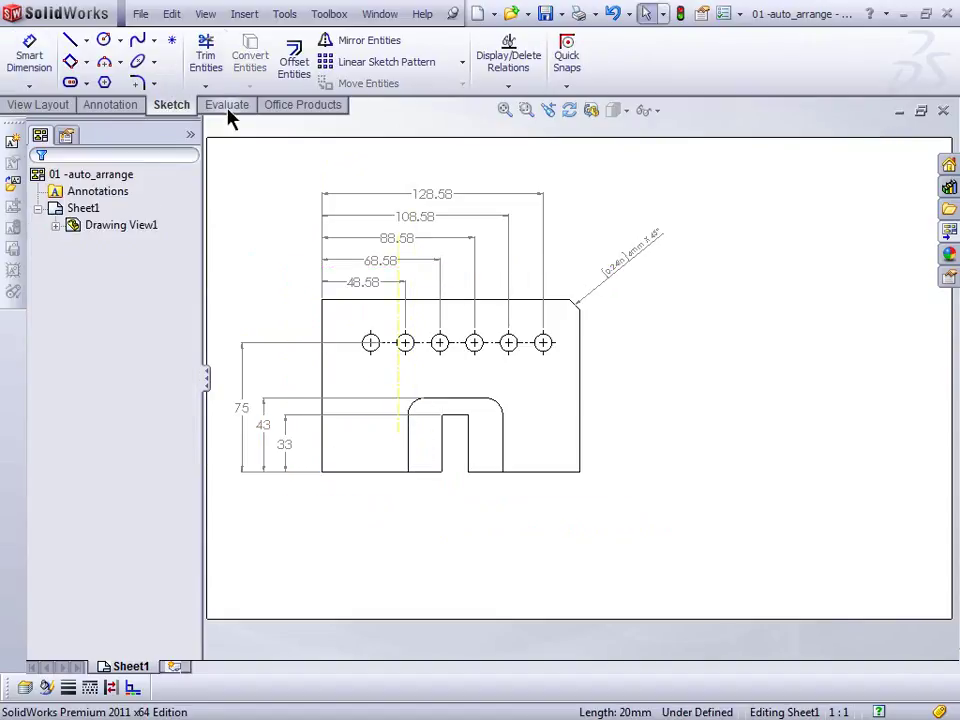
Step: Place a sketch point at the midpoint of the rounded cutout's left vertical edge
click(172, 40)
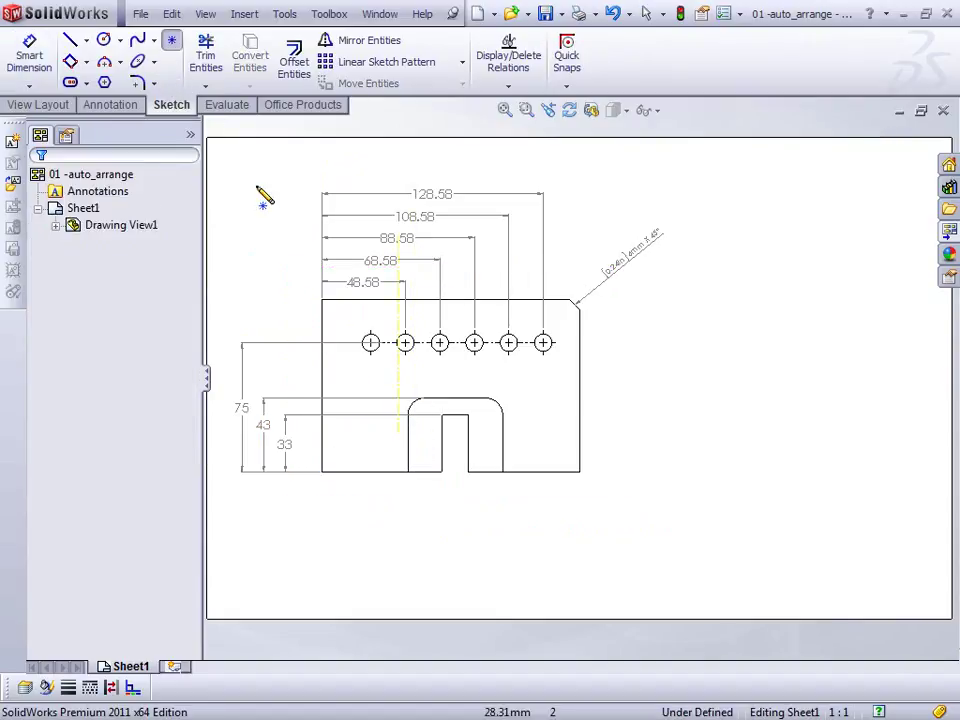
click(407, 442)
key(Escape)
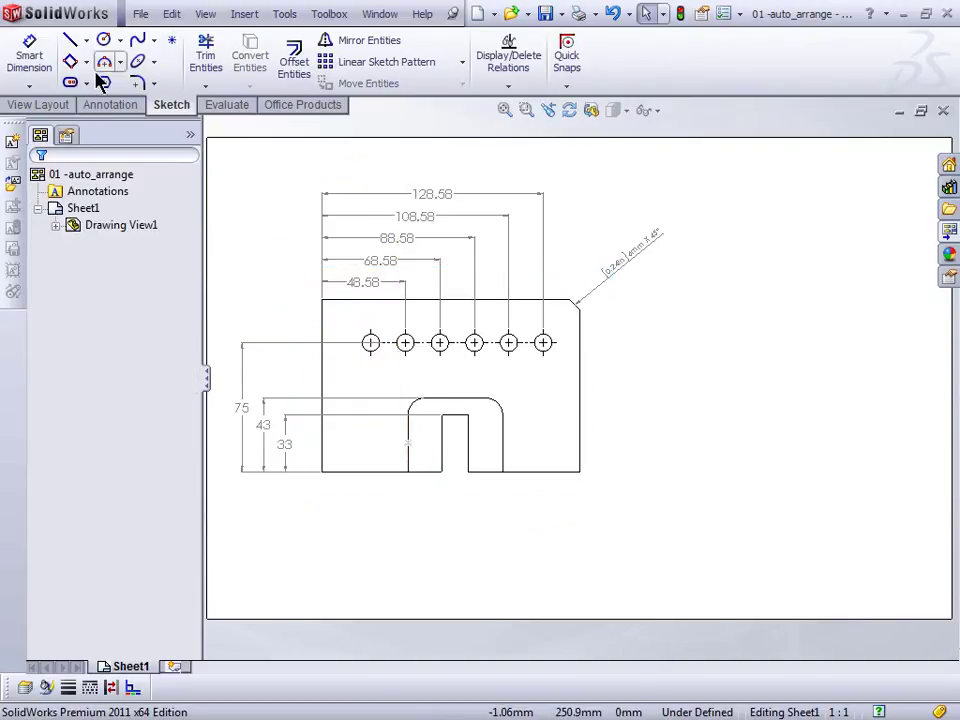
Step: Dimension the sketch point's height above the plate's bottom edge, placed left of the plate, and leave the dimension driving
click(30, 58)
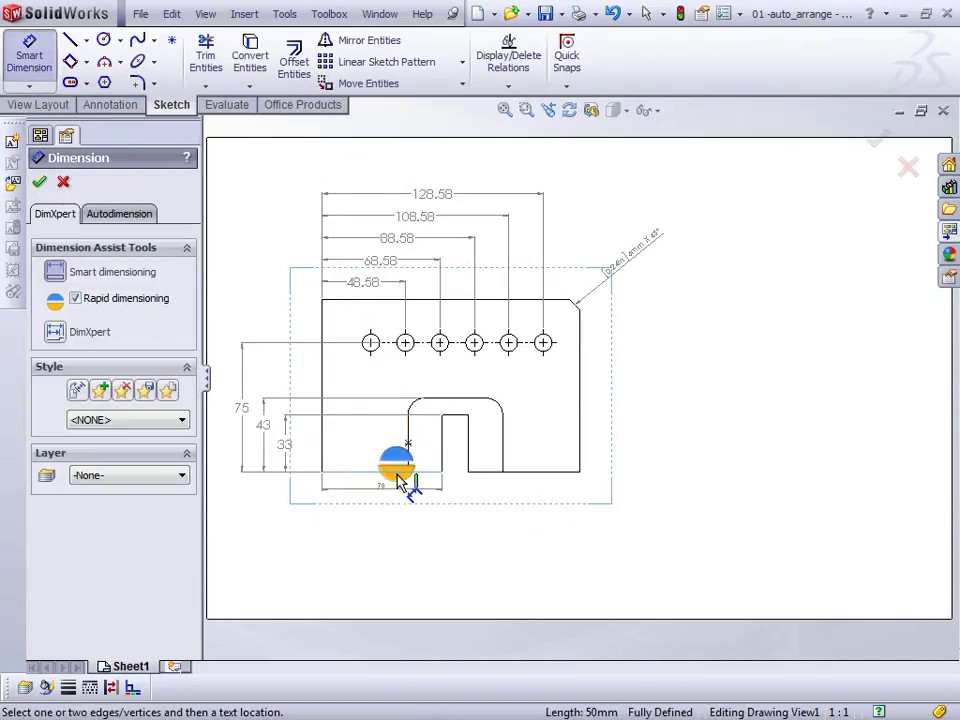
click(408, 443)
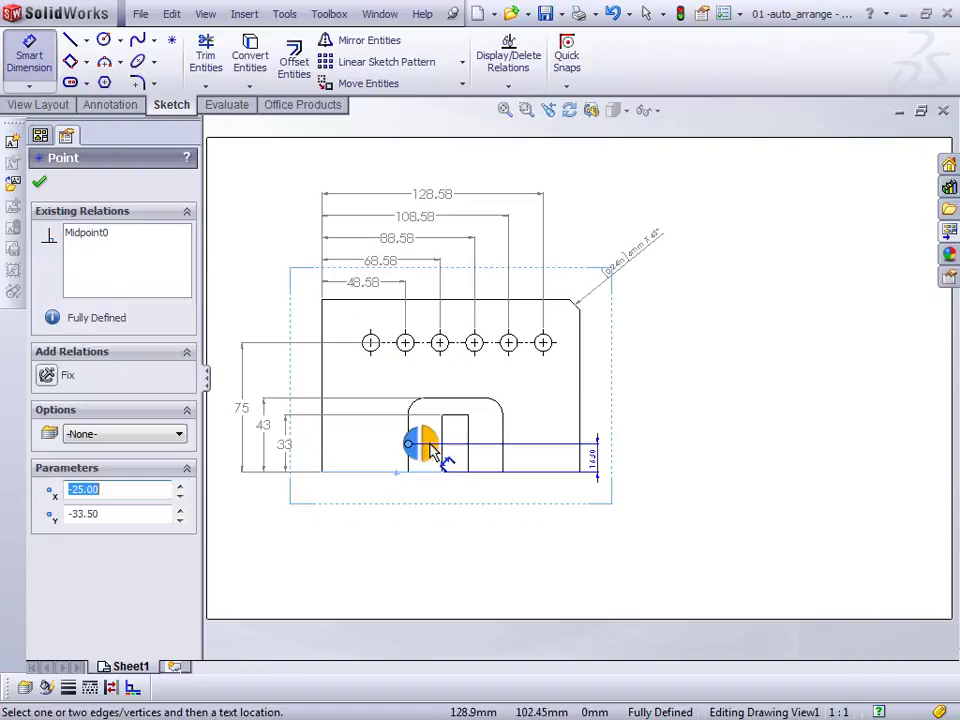
click(408, 450)
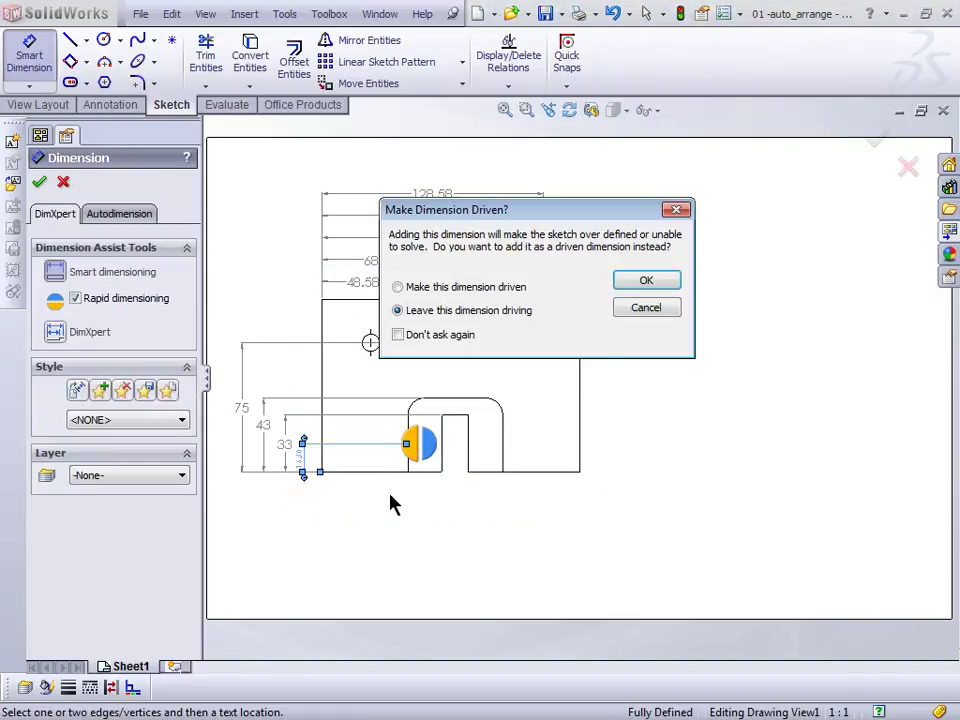
click(647, 281)
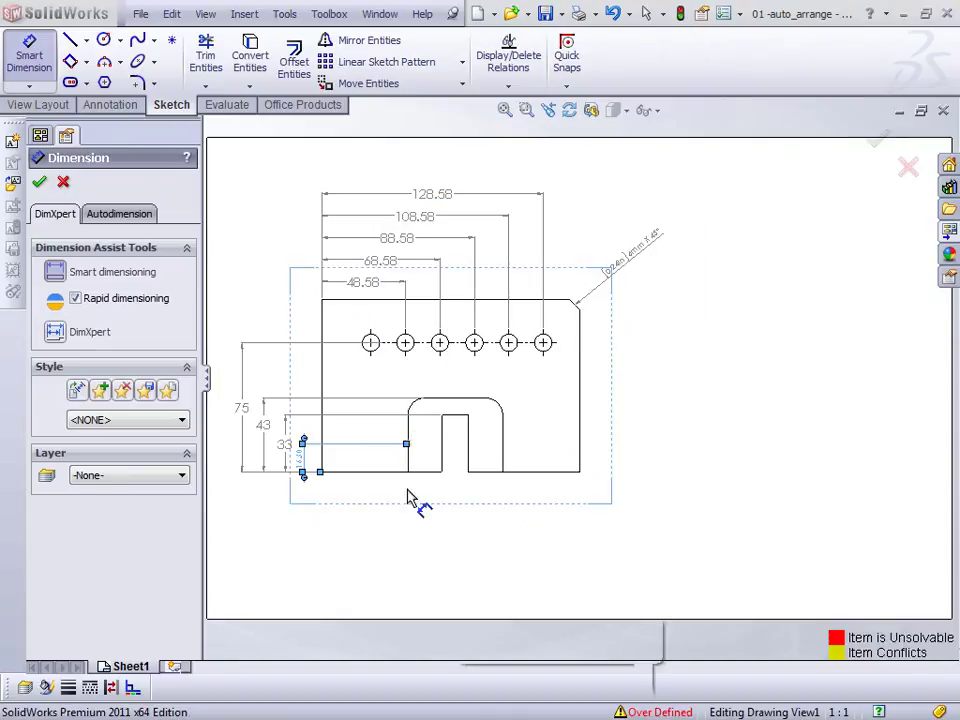
key(Escape)
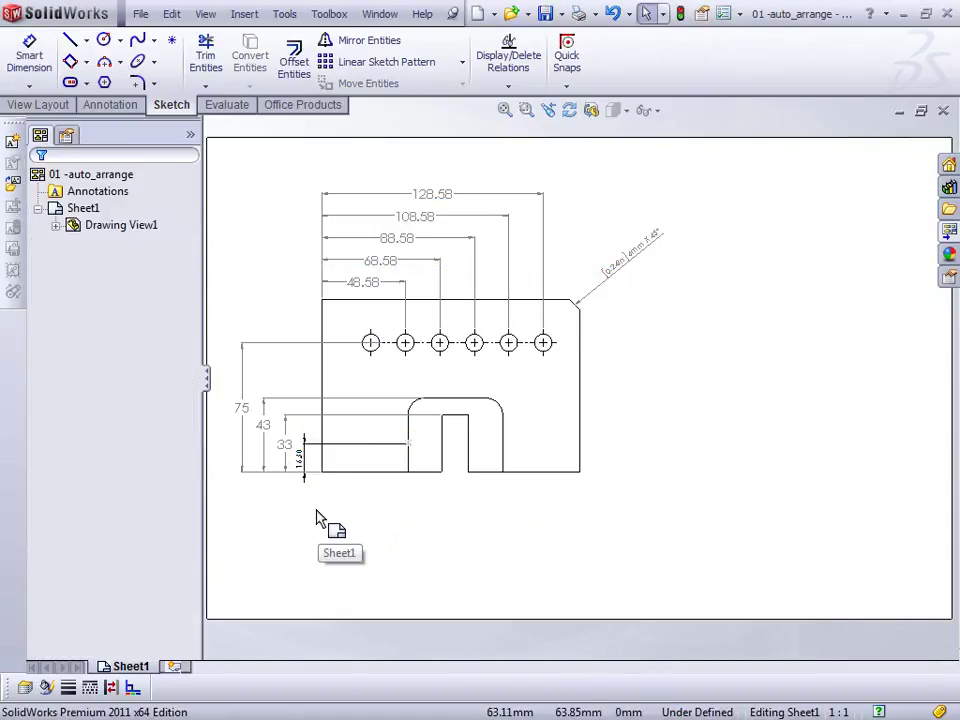
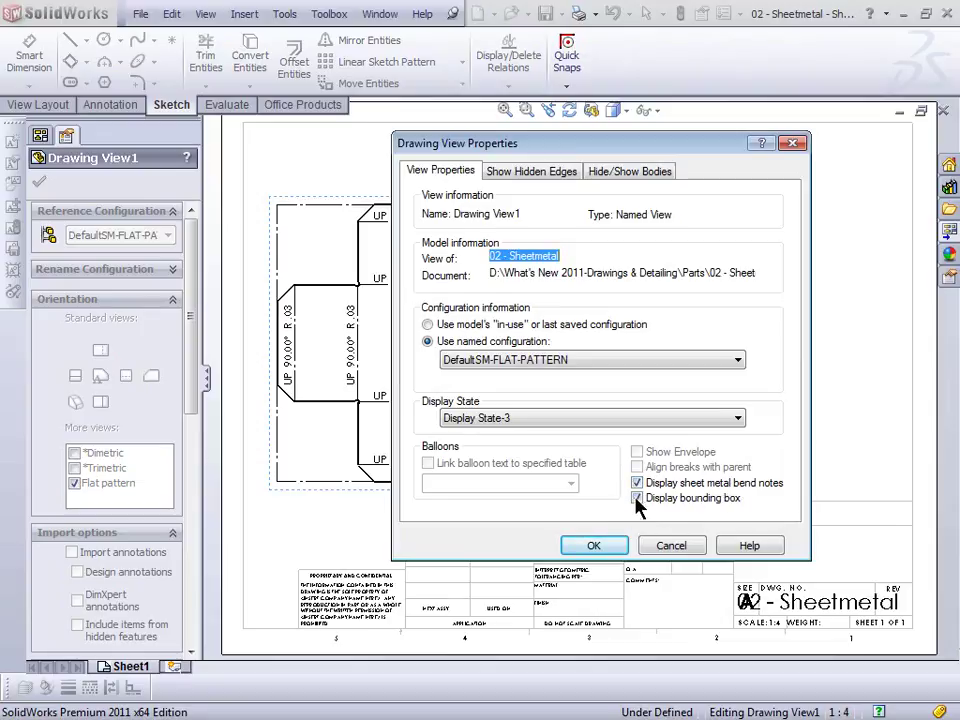
Step: Apply the flat pattern view's properties with sheet metal bend notes and the bounding box displayed
click(592, 547)
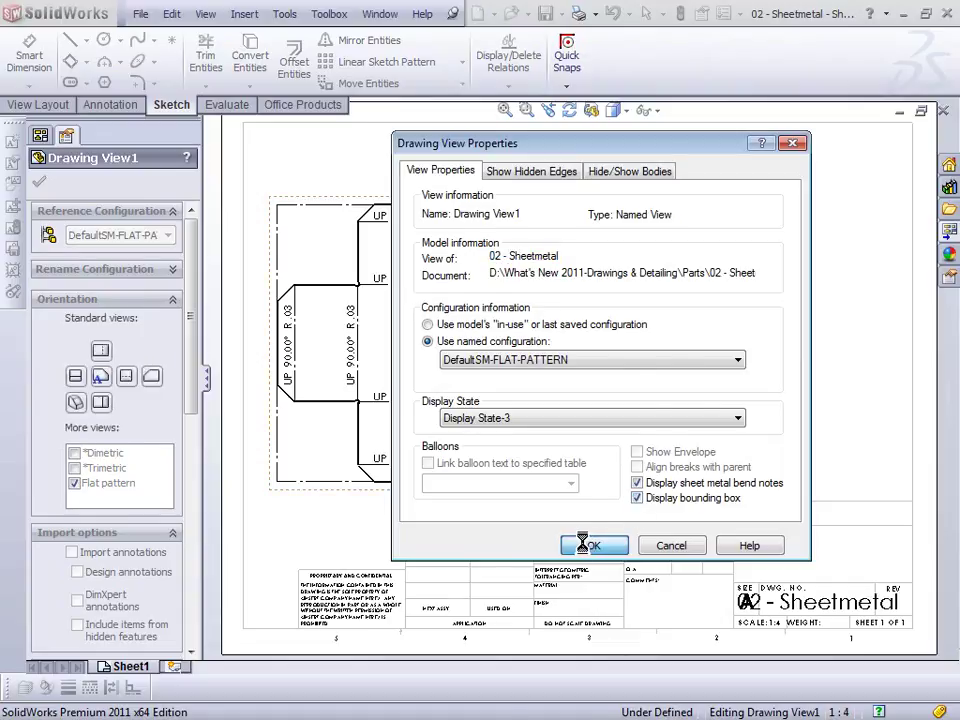
click(39, 181)
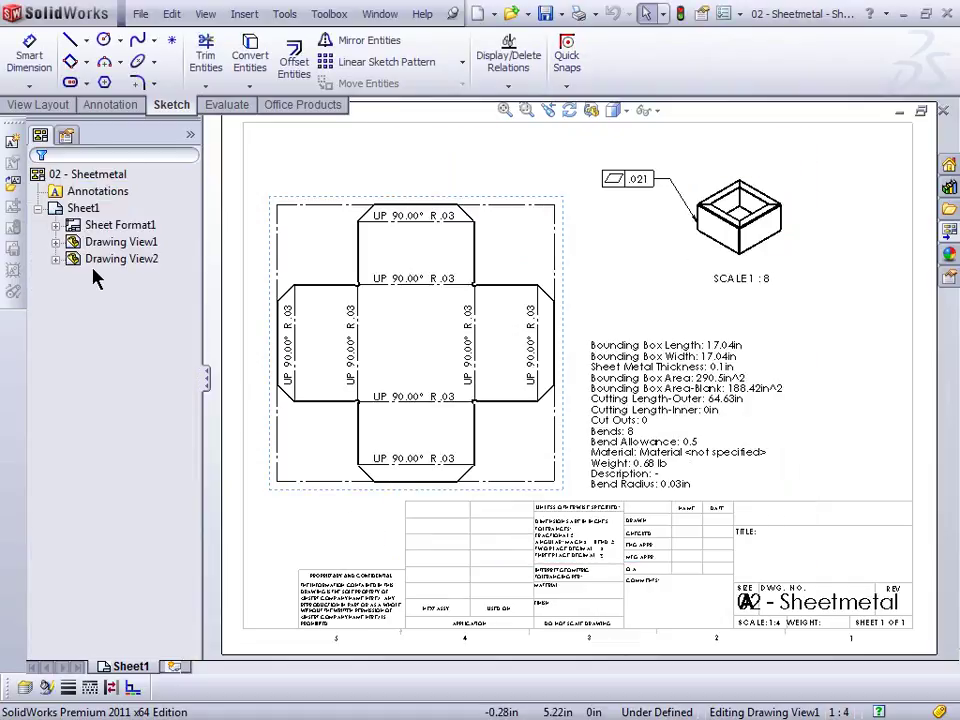
Step: Expand Drawing View2's part in the feature tree down to the bend-line and bounding box sketches of its flat pattern
click(71, 259)
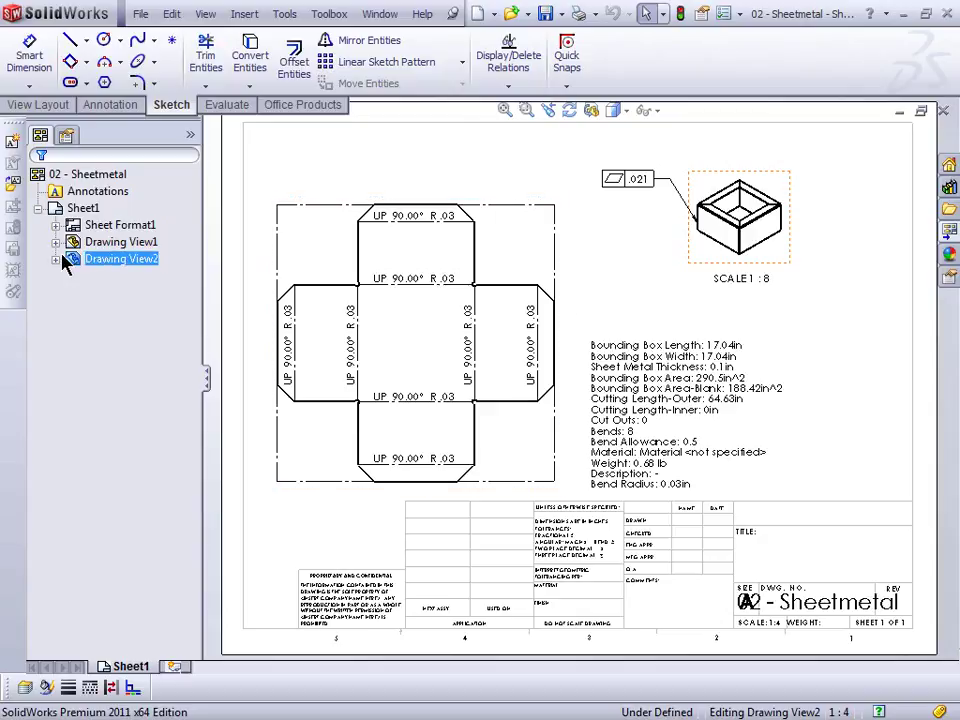
click(57, 260)
click(73, 275)
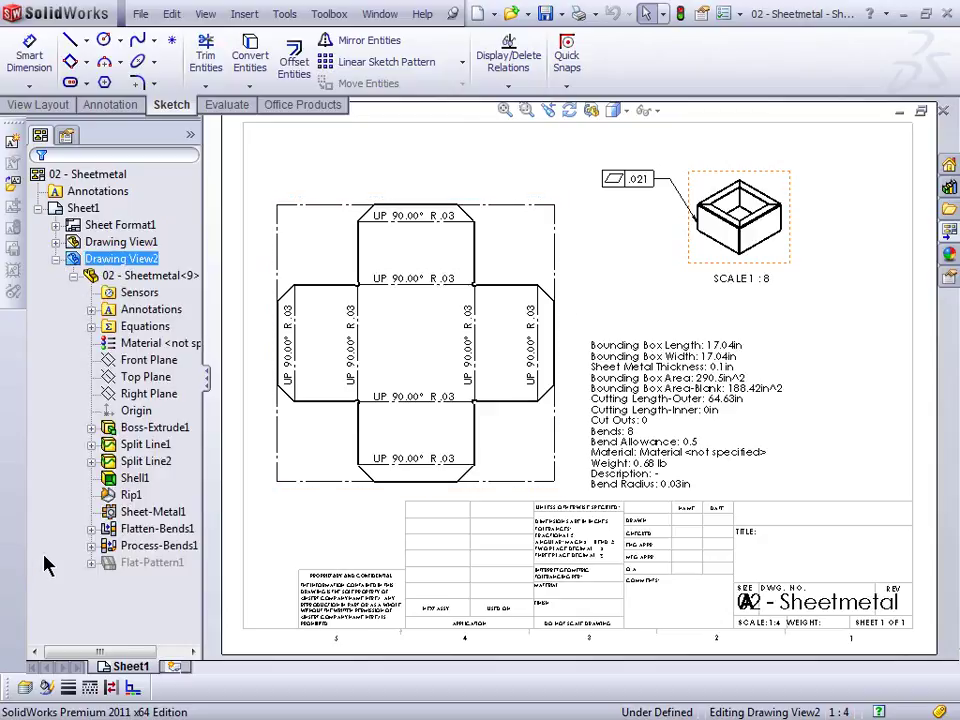
click(91, 562)
click(155, 478)
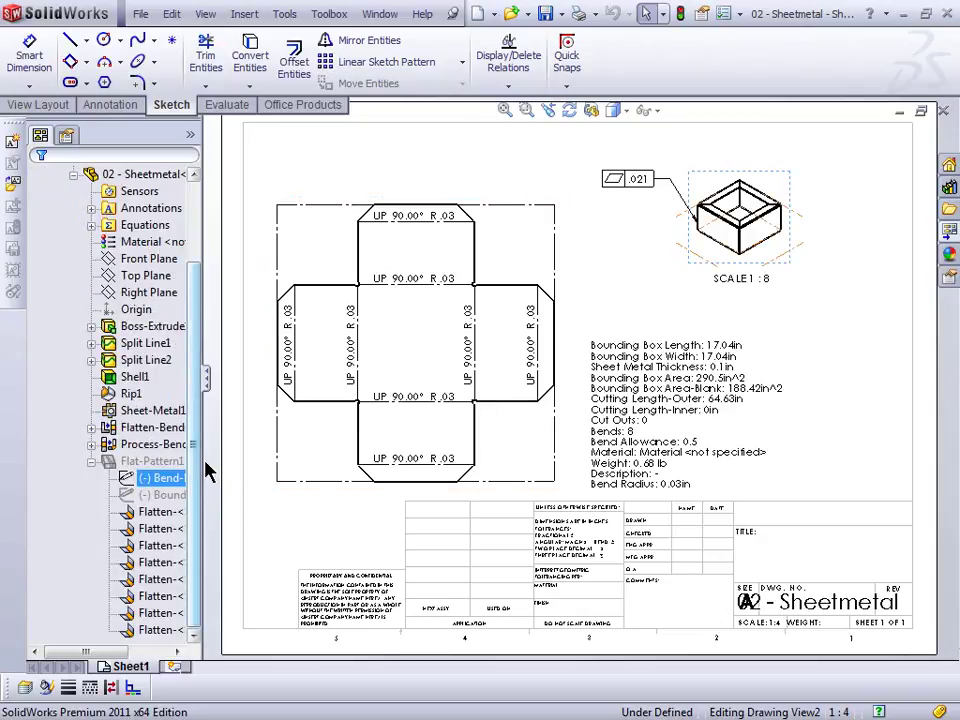
drag(200, 464, 216, 529)
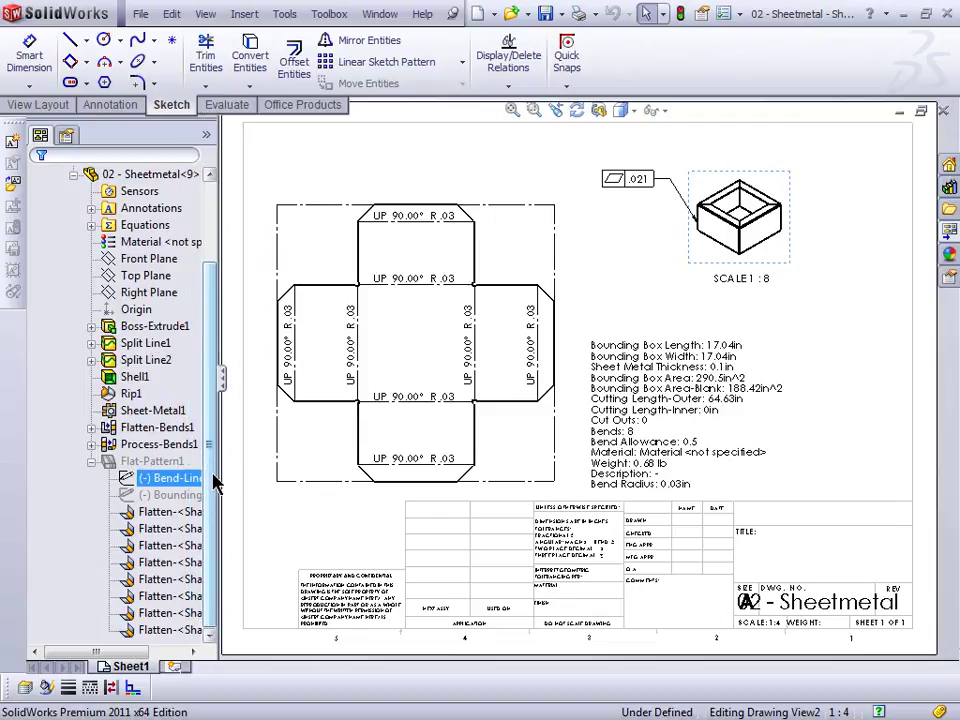
Step: Collapse Drawing View2's part and expand Drawing View1's part down to the bounding box sketch under Flat-Pattern1
click(106, 176)
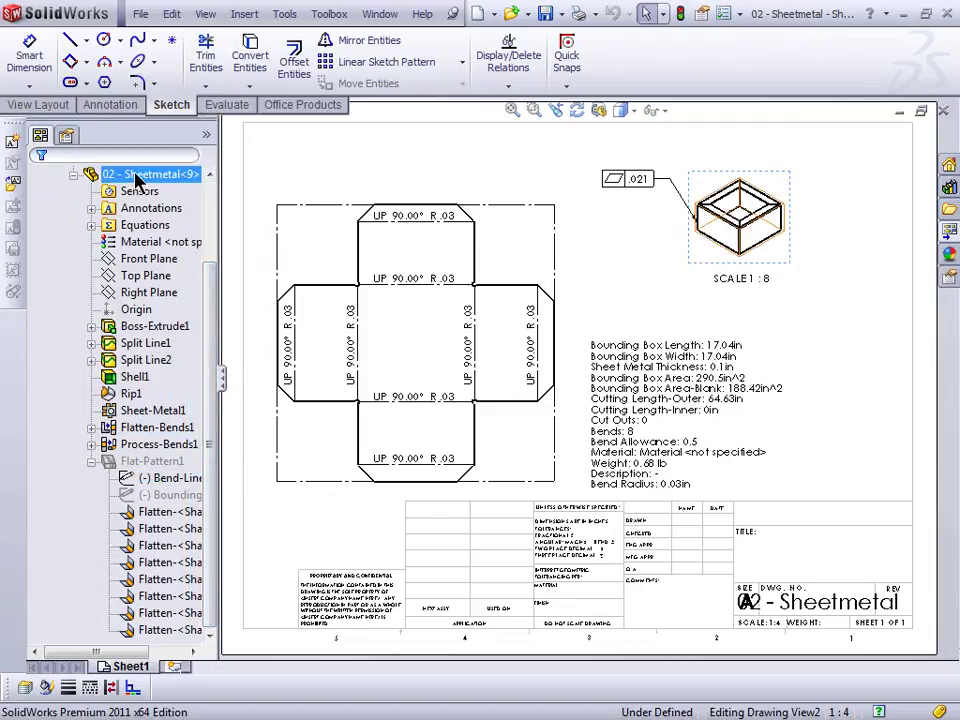
click(73, 175)
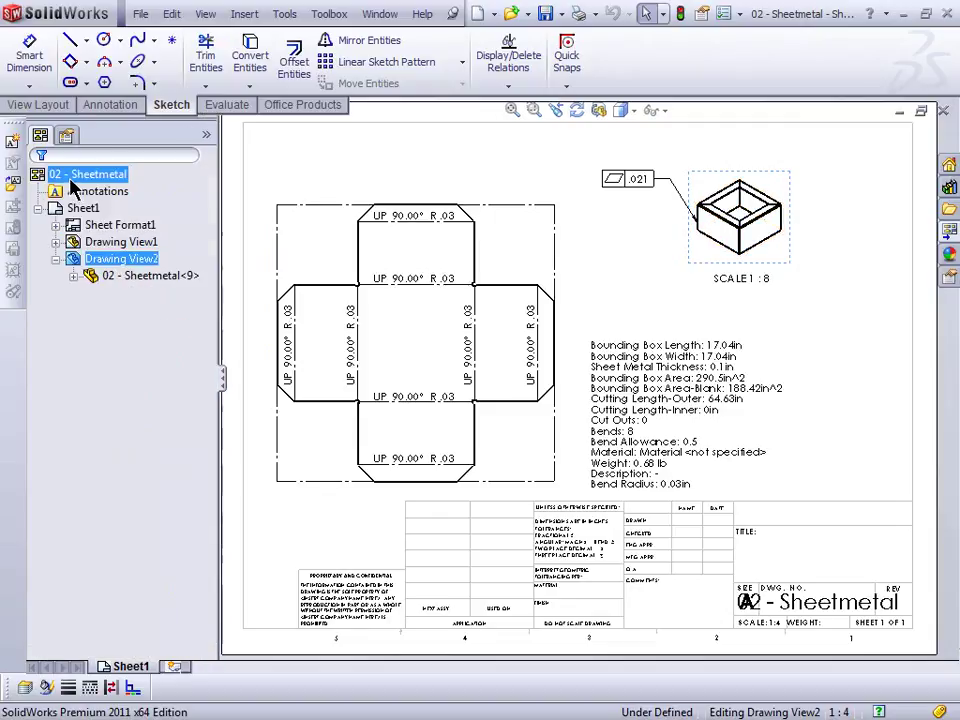
click(55, 243)
click(73, 259)
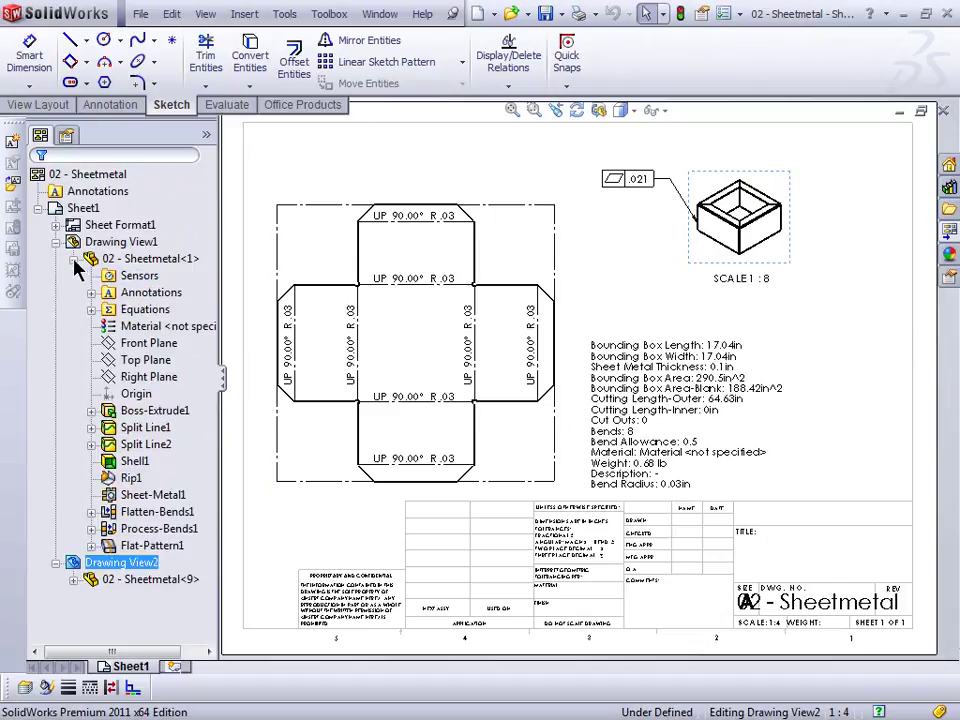
click(91, 545)
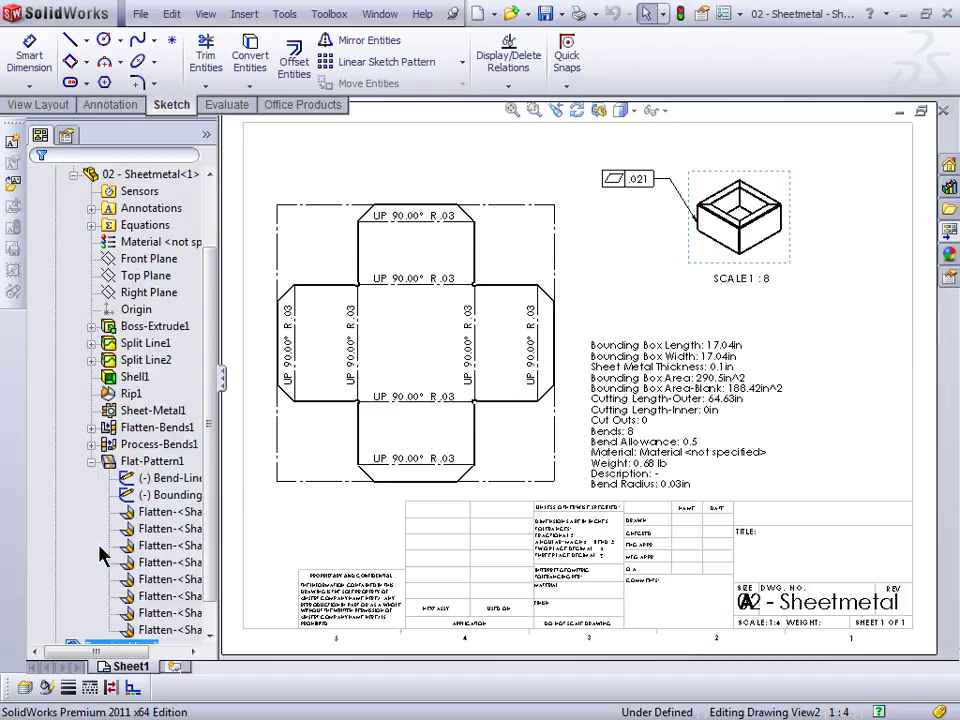
click(158, 499)
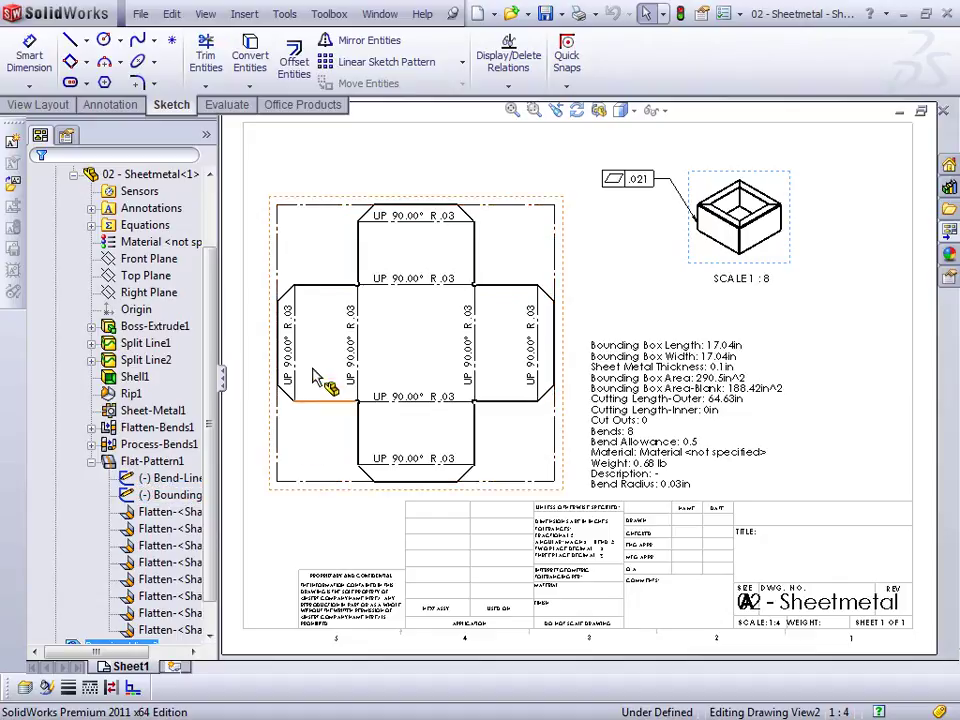
Step: Open the sheet metal part from the flat pattern view and examine its list of configurations
click(326, 258)
right_click(322, 247)
click(323, 215)
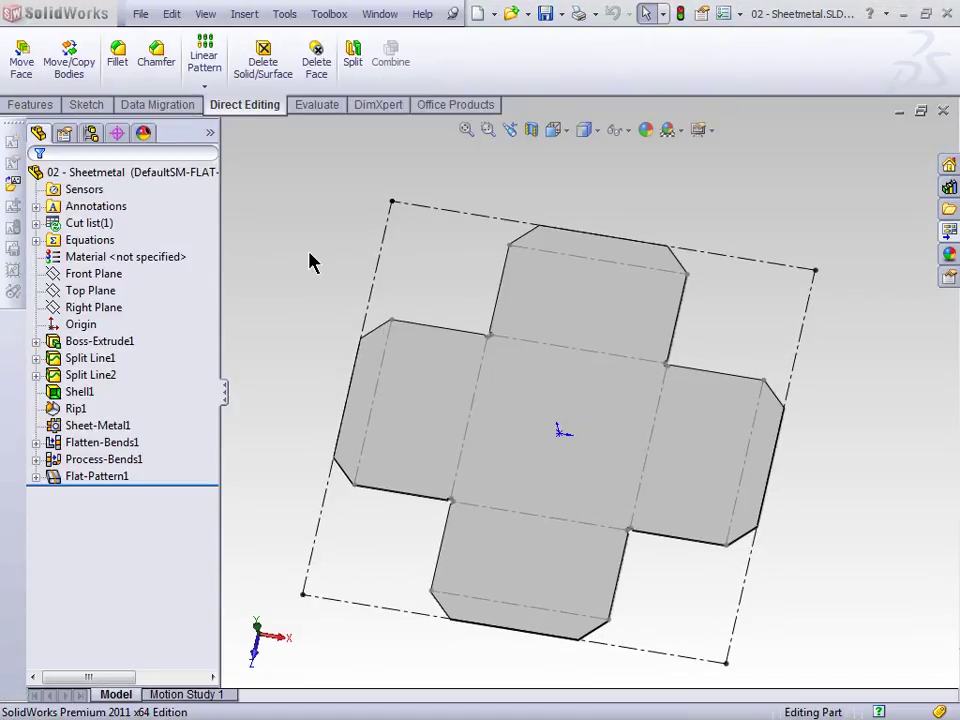
click(91, 133)
click(66, 174)
click(53, 190)
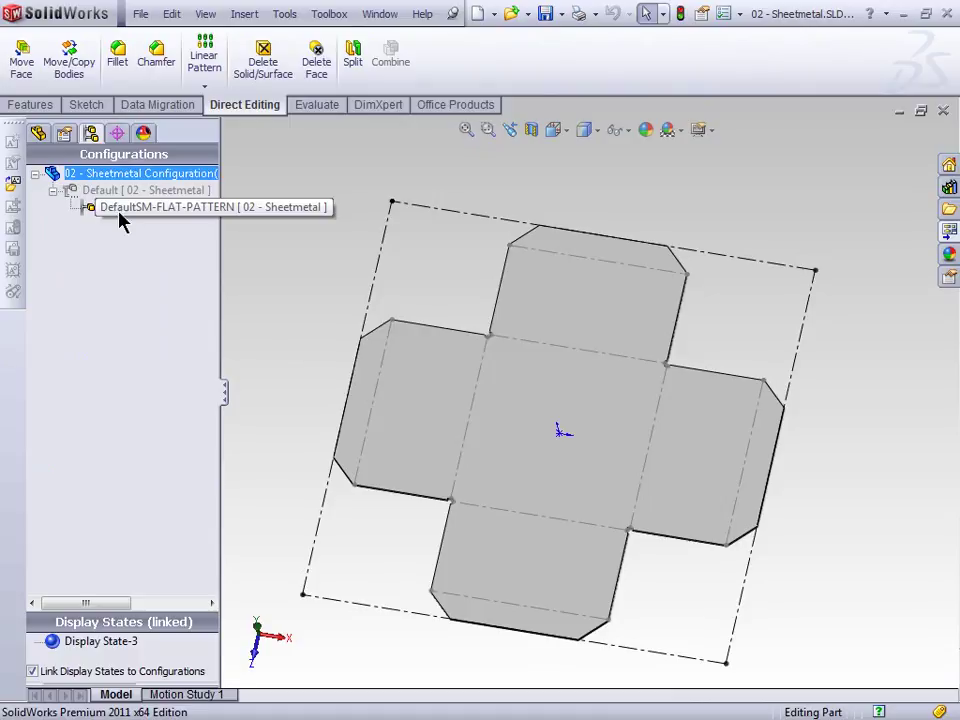
Step: Hide the Bounding-Box1 sketch under the part's Flat-Pattern1 feature and show it again
click(38, 133)
click(36, 477)
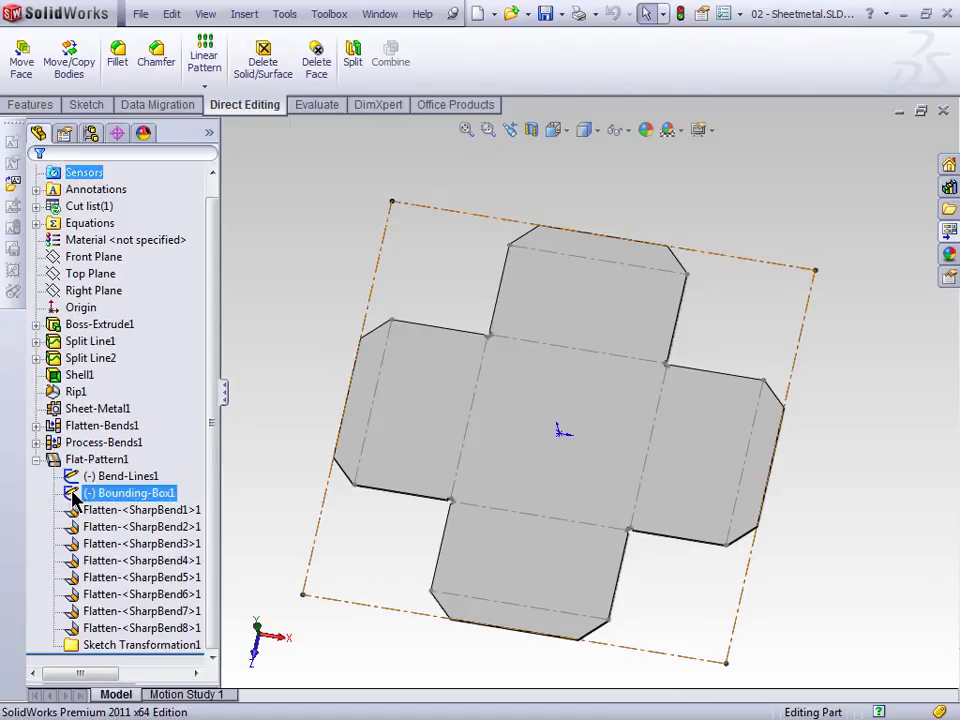
right_click(113, 499)
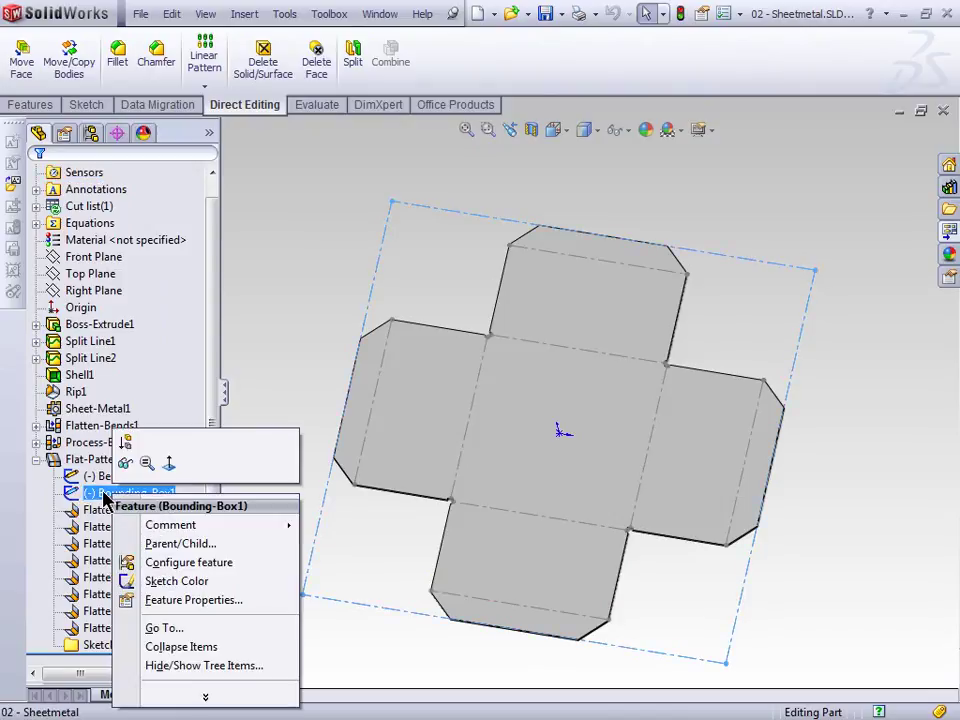
right_click(90, 462)
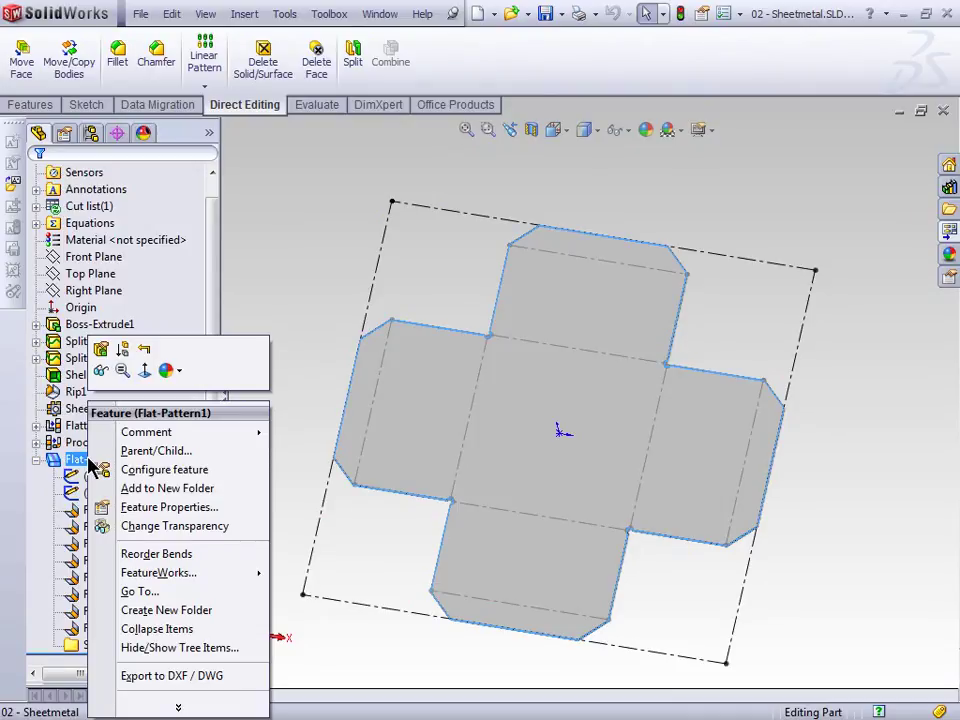
click(72, 490)
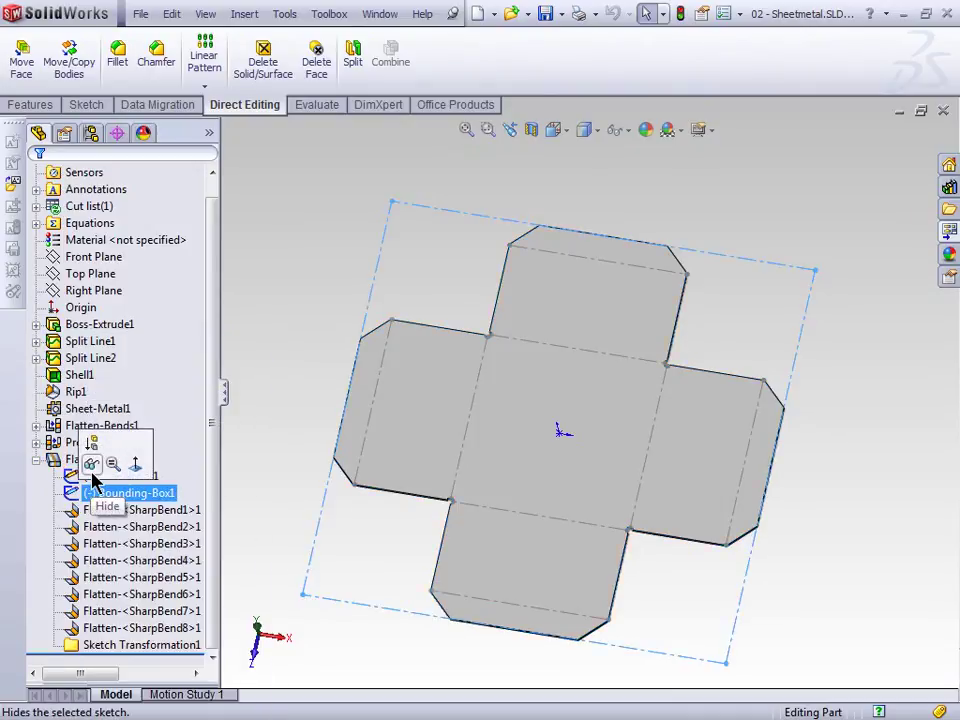
click(91, 466)
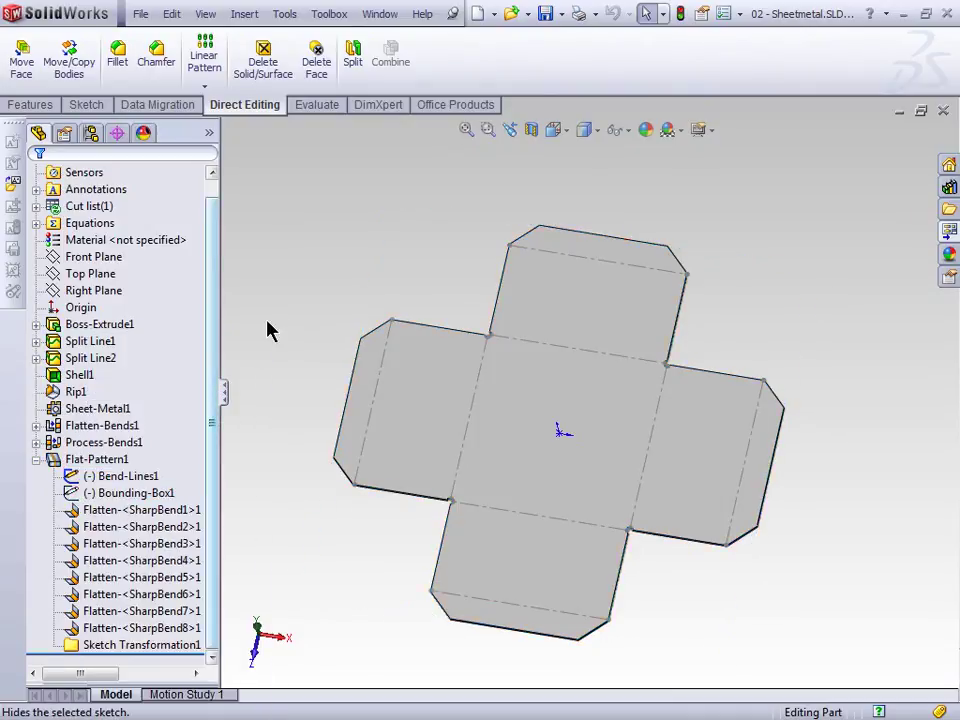
right_click(118, 497)
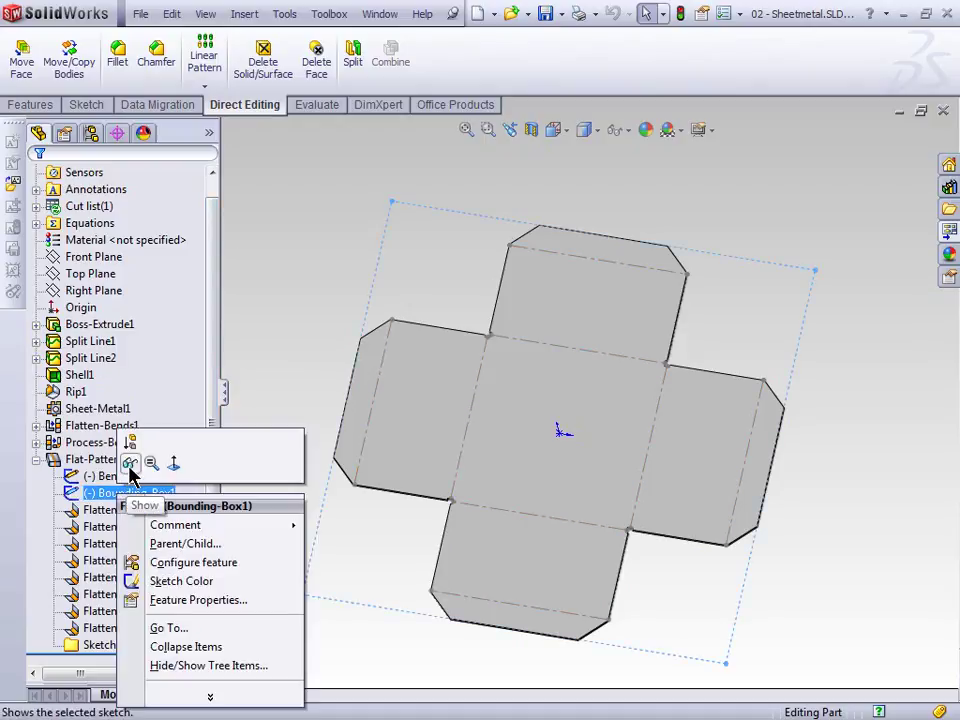
click(130, 463)
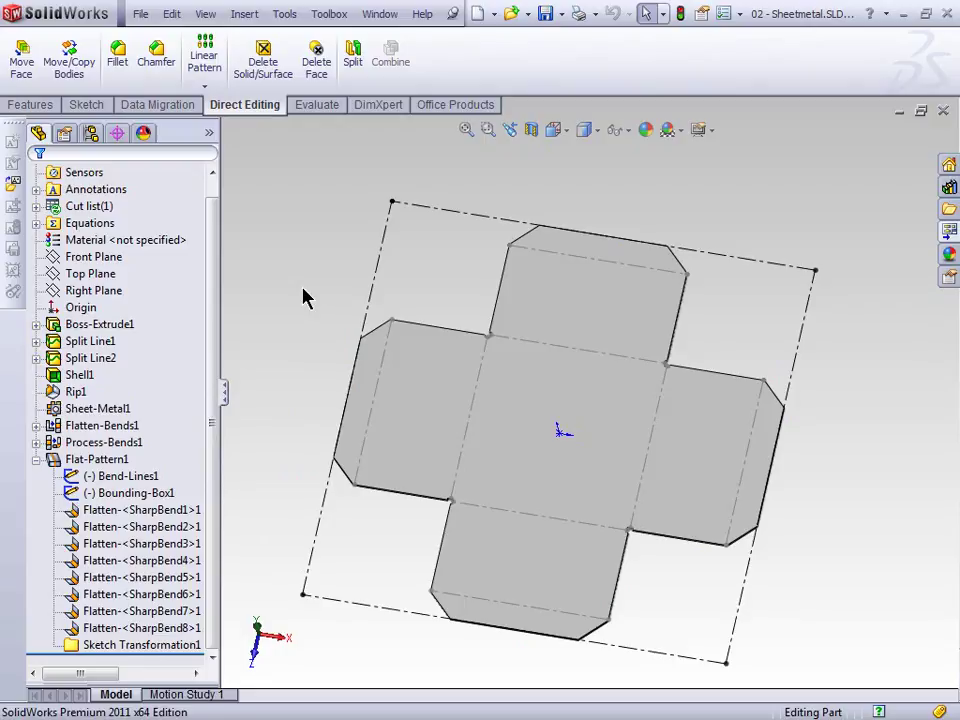
Step: Activate the part's Default configuration and return to the 02 - Sheetmetal drawing
click(95, 134)
double_click(107, 190)
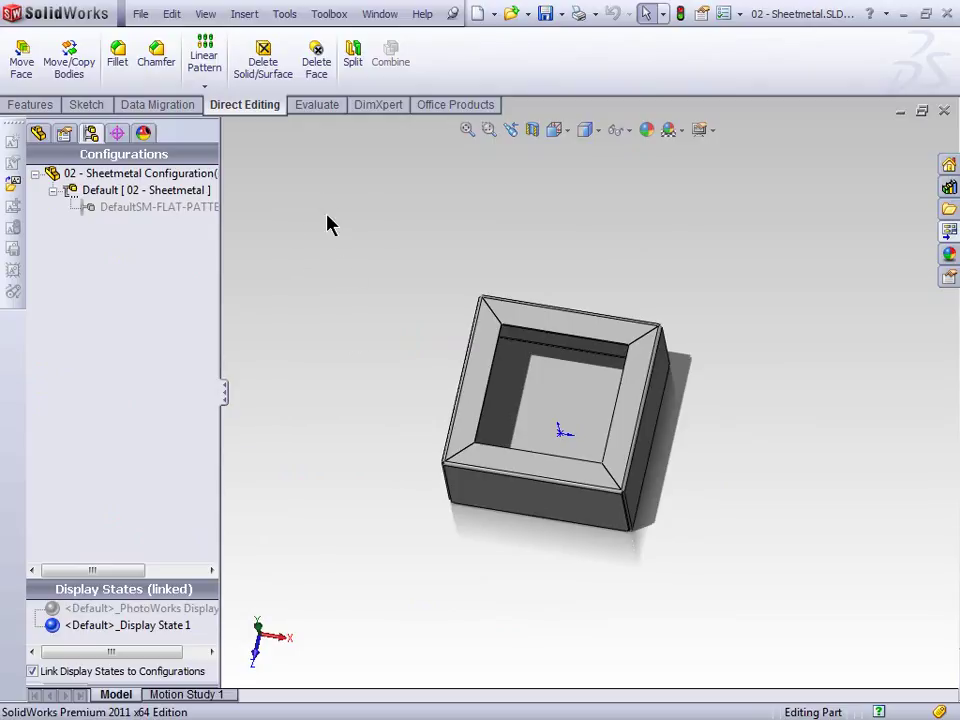
click(393, 20)
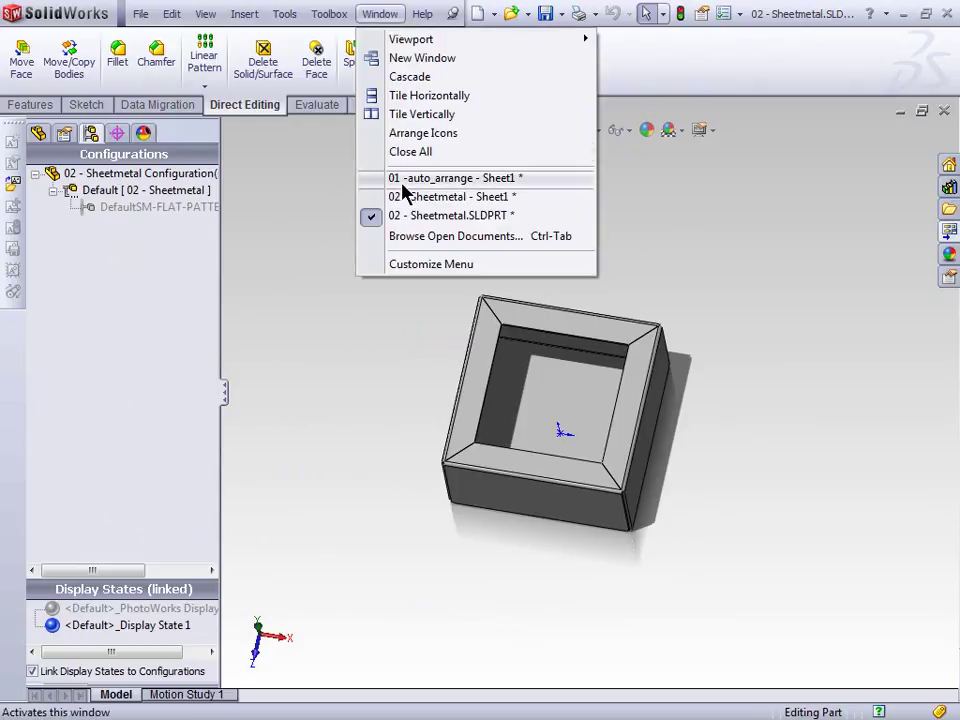
click(403, 197)
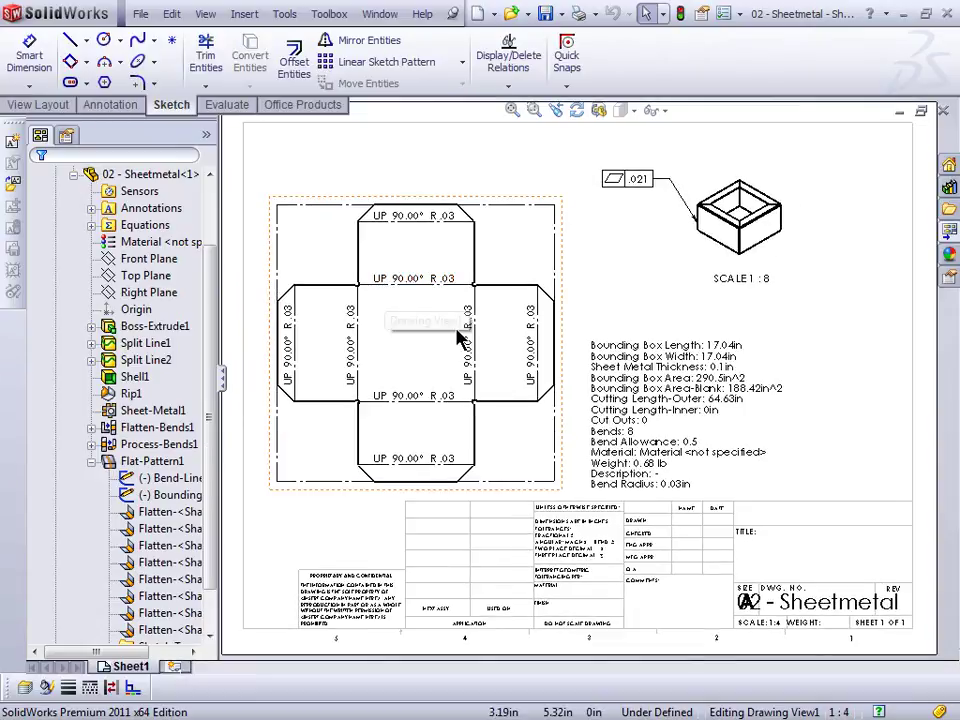
Step: Open the sheet metal properties note beside the flat pattern for editing, examine its property codes, and leave without changes
drag(672, 398, 724, 382)
scroll(748, 413, down, 3)
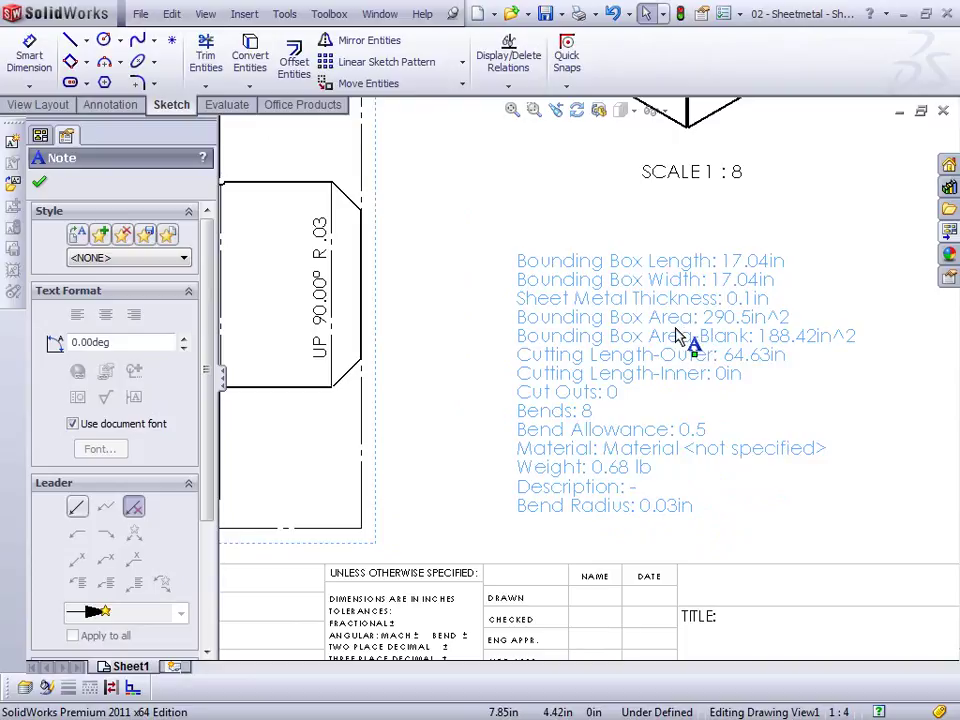
double_click(675, 338)
click(692, 322)
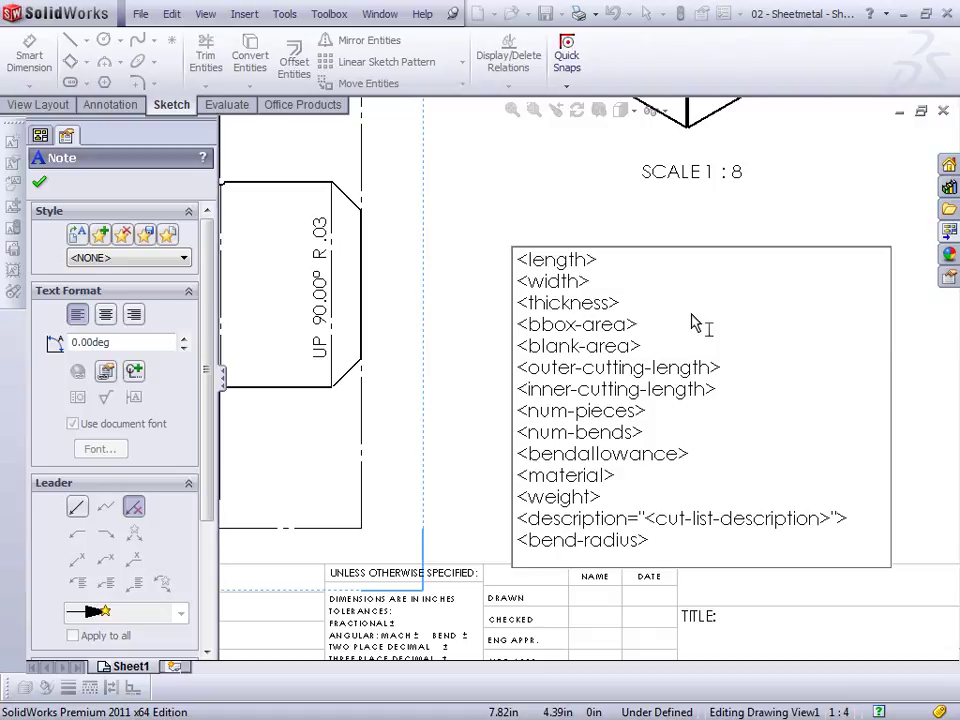
key(Escape)
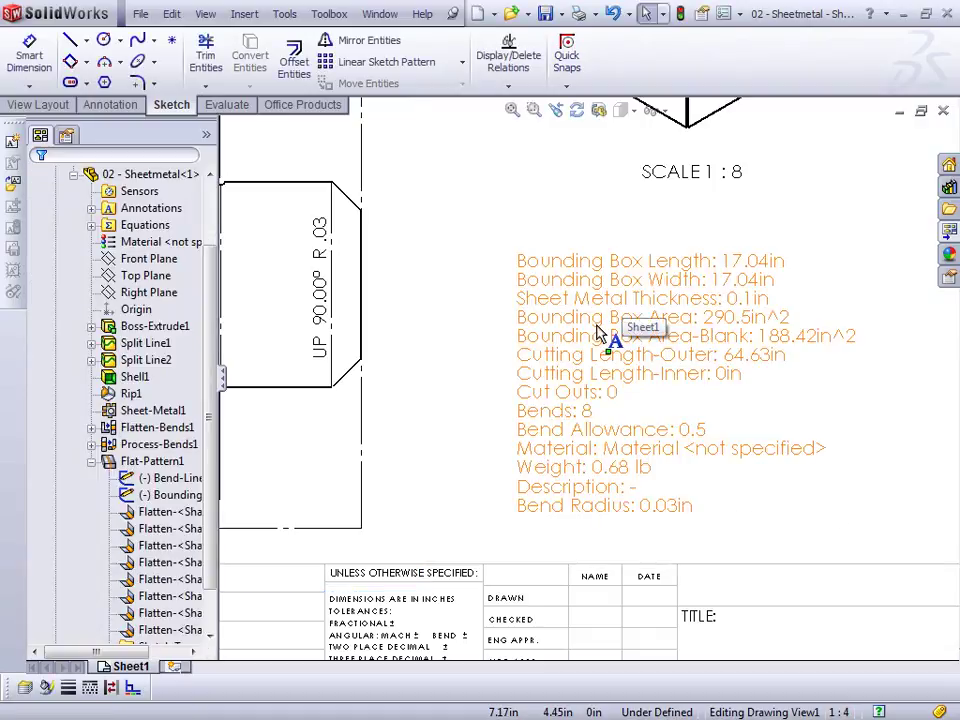
Step: Delete the sheet metal properties note from the drawing sheet
click(553, 347)
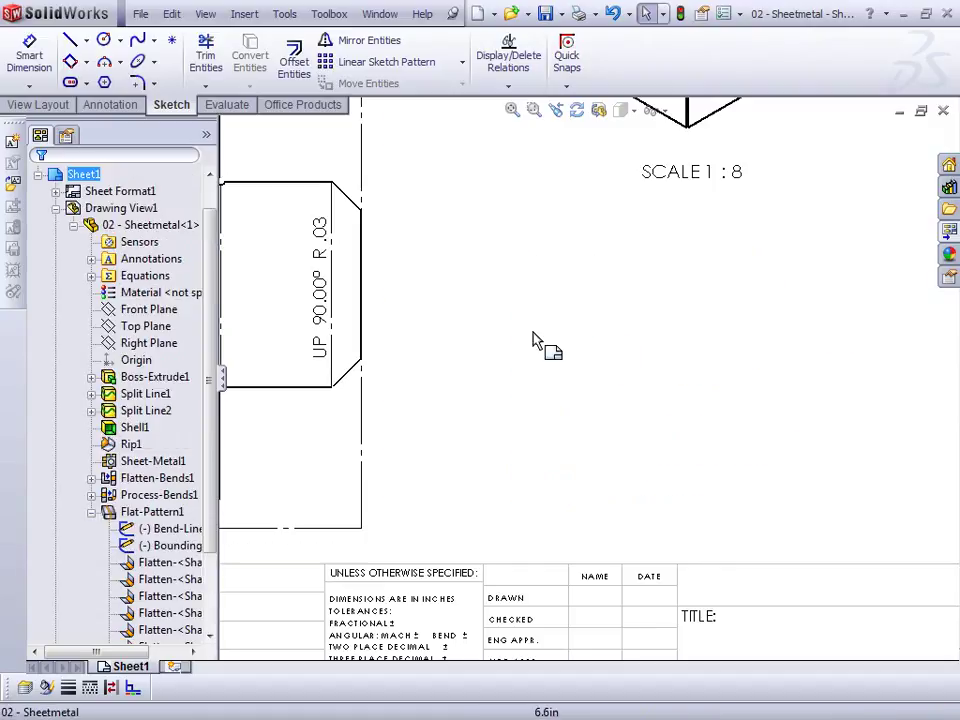
key(z)
key(z)
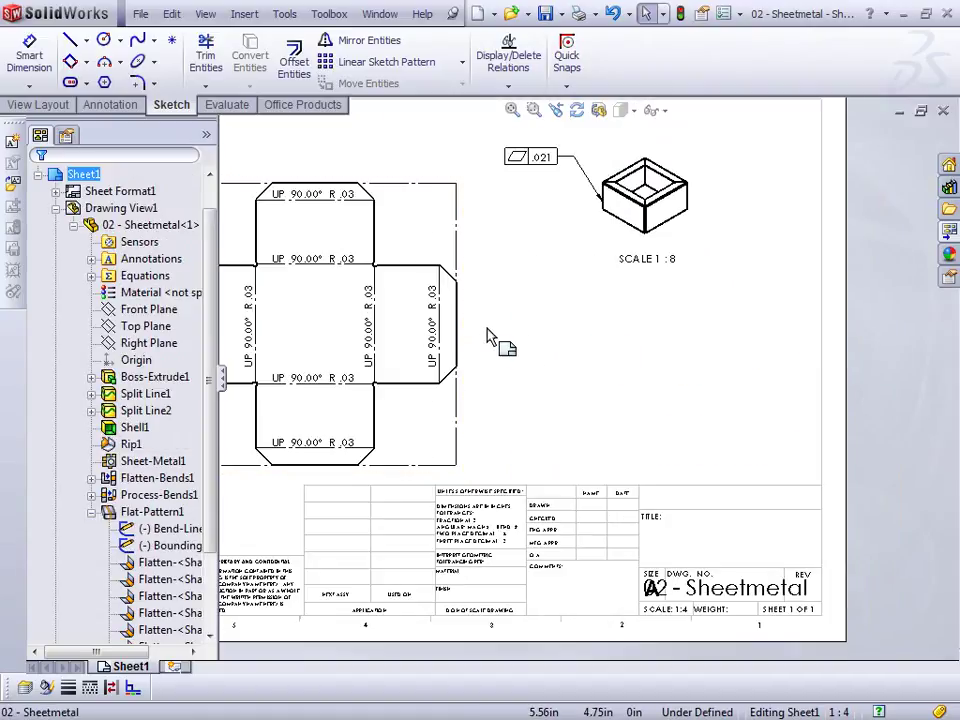
click(463, 283)
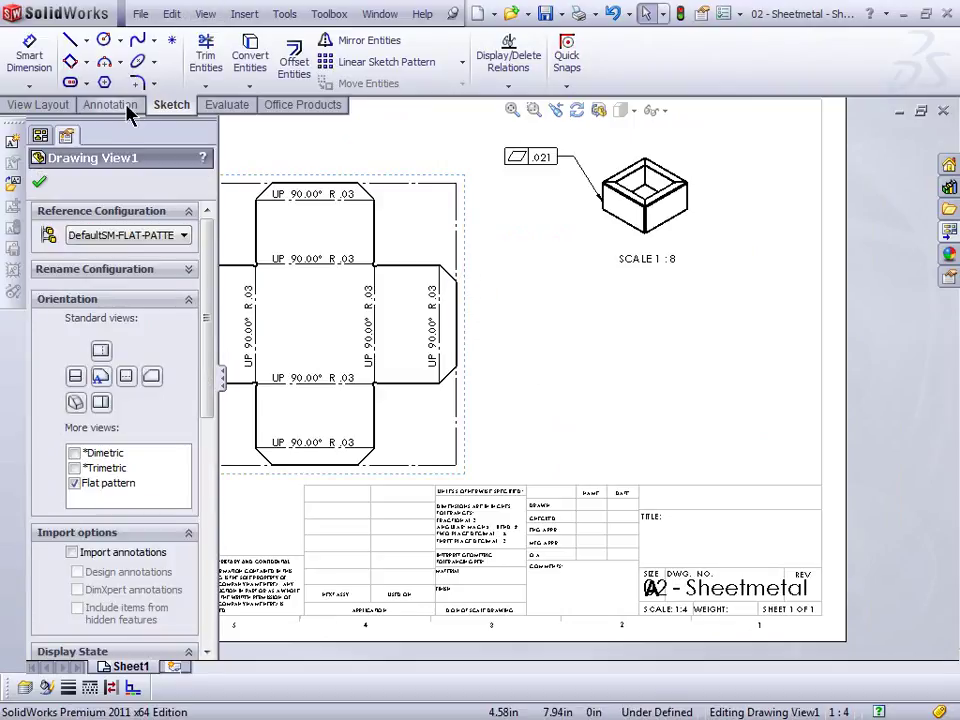
click(207, 16)
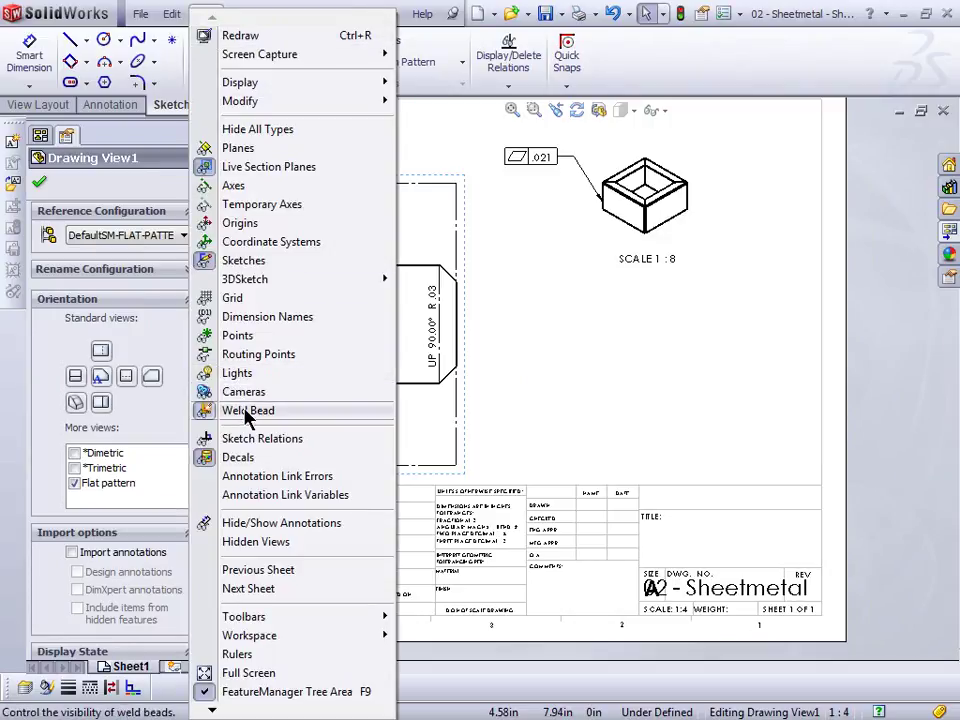
mouse_move(329, 14)
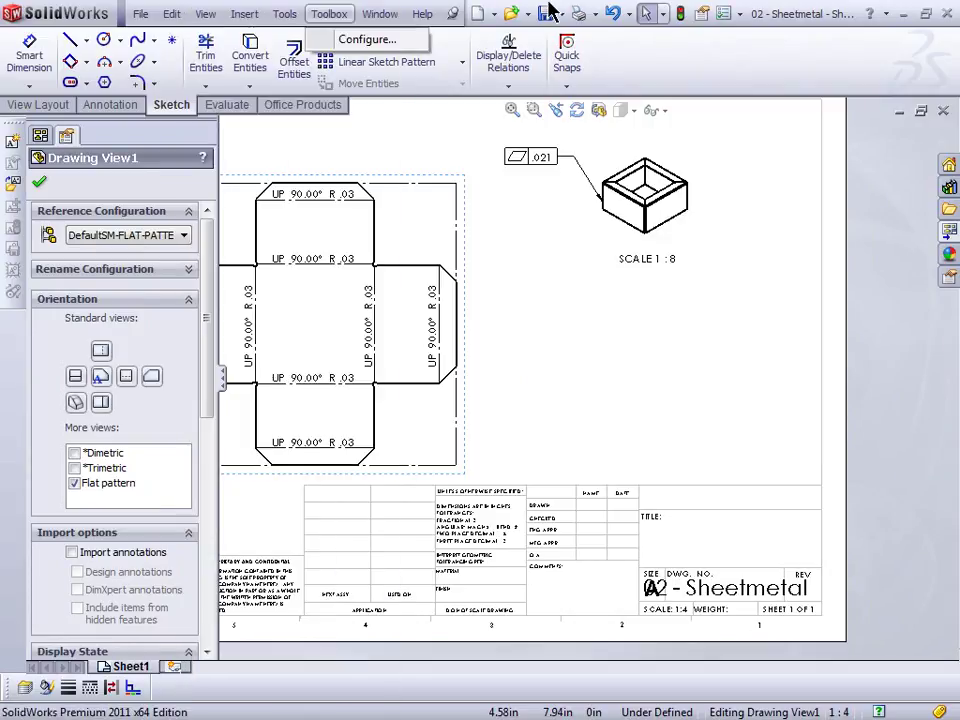
click(98, 109)
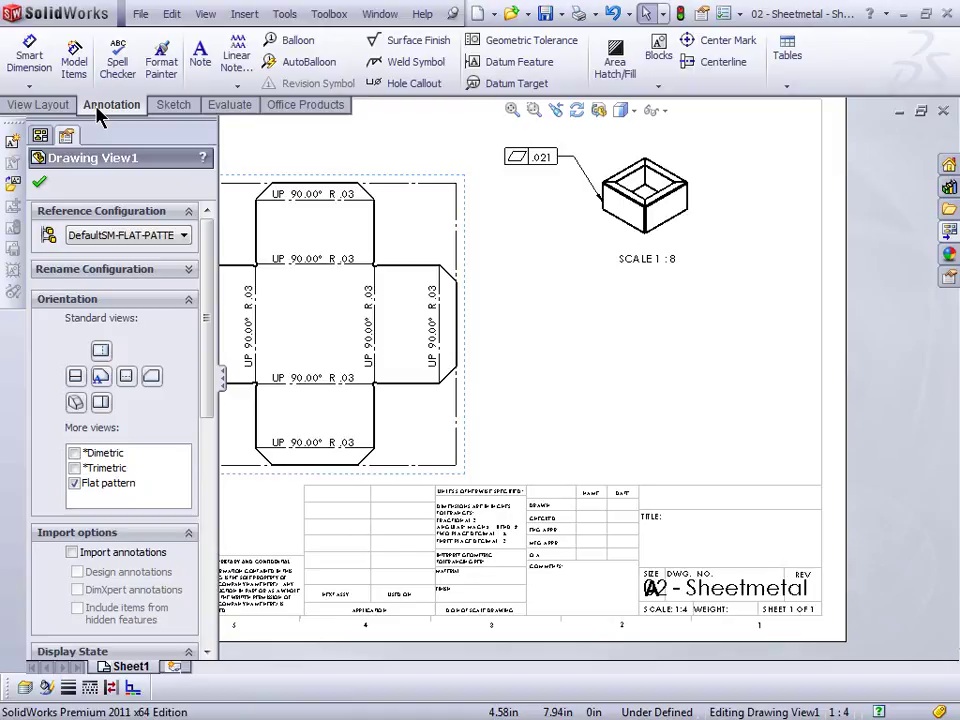
right_click(462, 197)
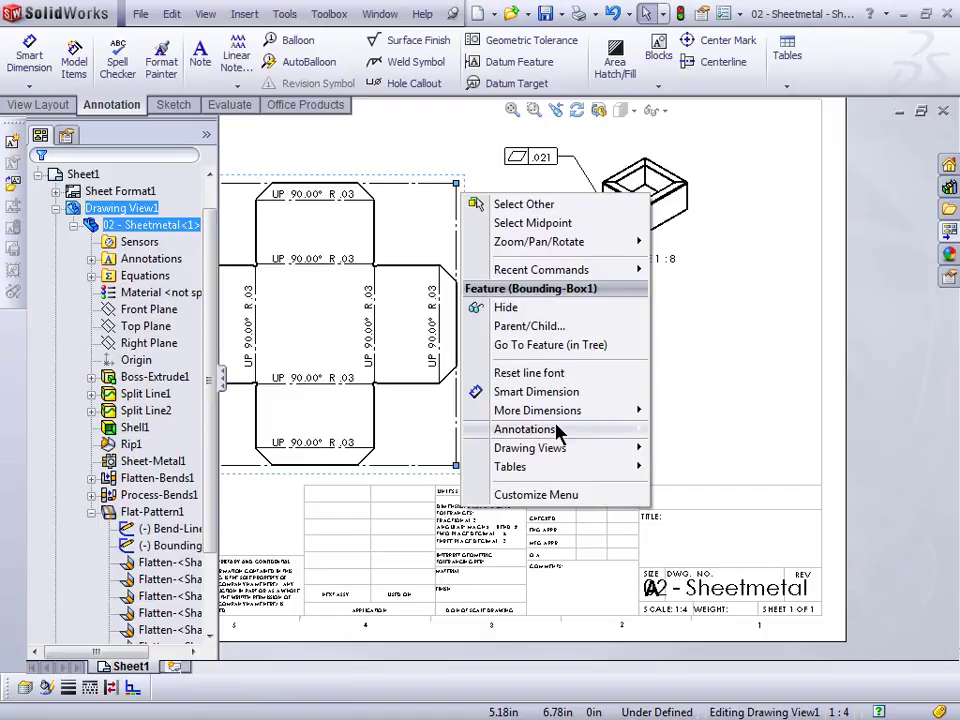
mouse_move(557, 430)
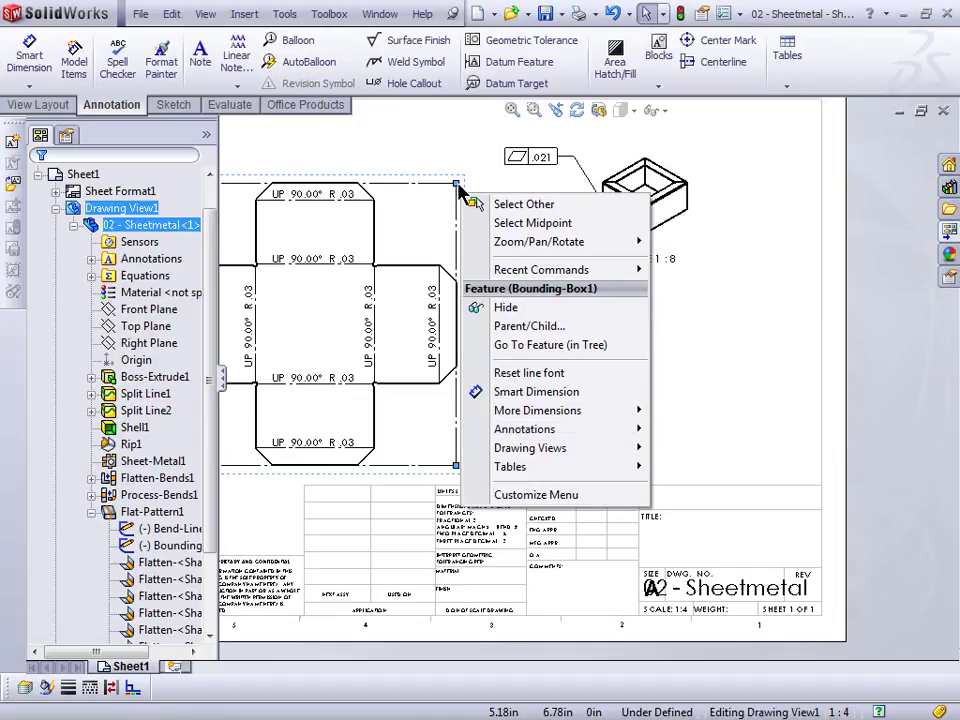
click(715, 390)
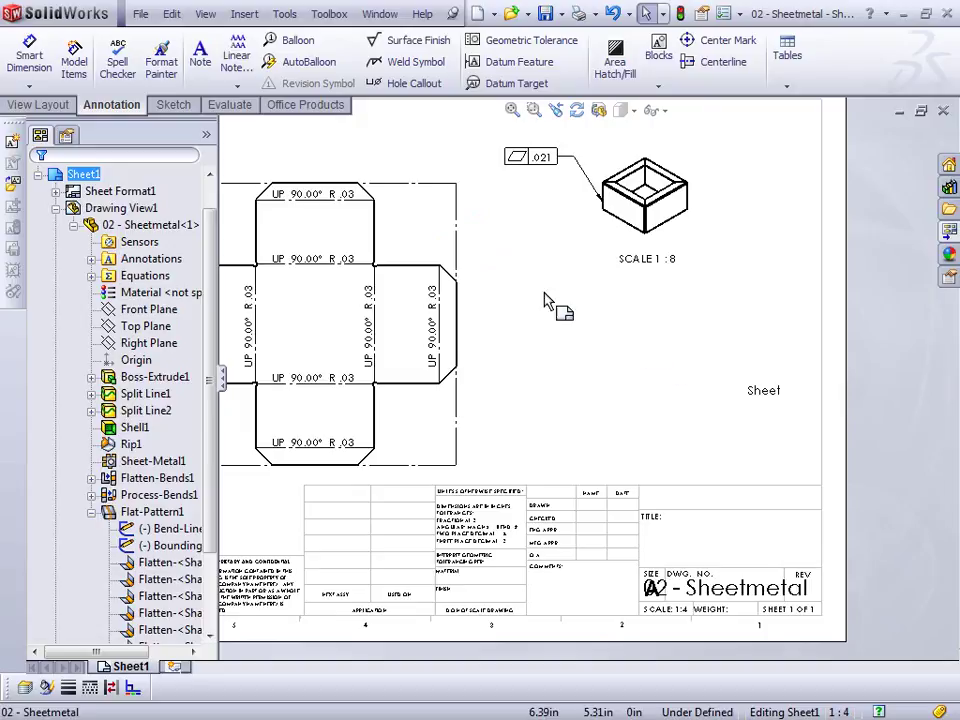
Step: Insert the flat pattern view's cut list properties as a note on the sheet beneath the isometric view
right_click(466, 262)
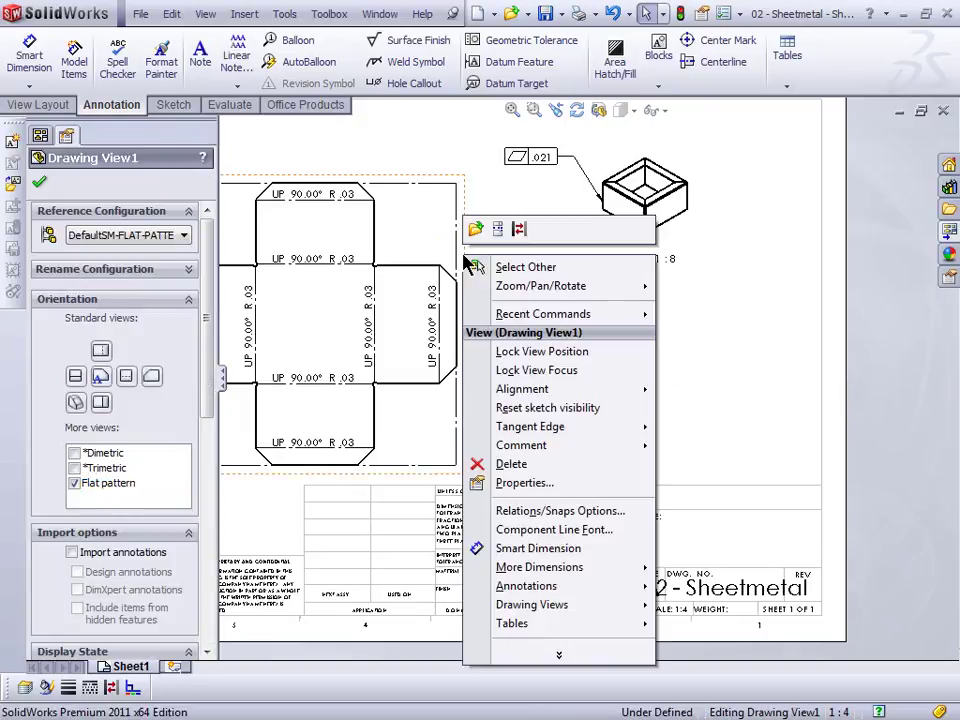
mouse_move(549, 588)
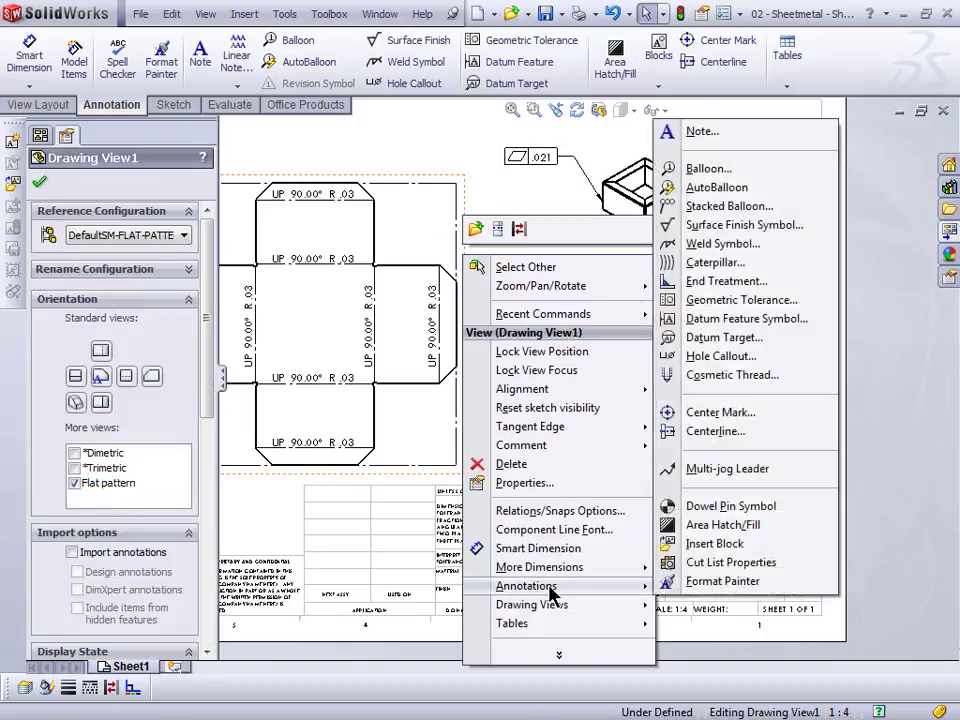
click(775, 564)
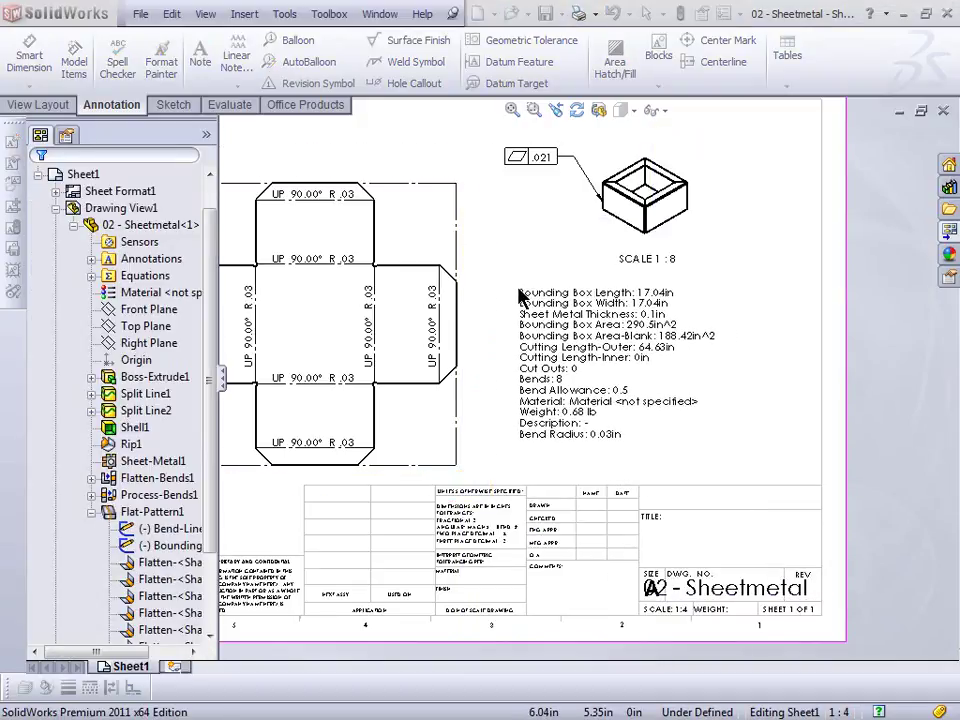
click(518, 305)
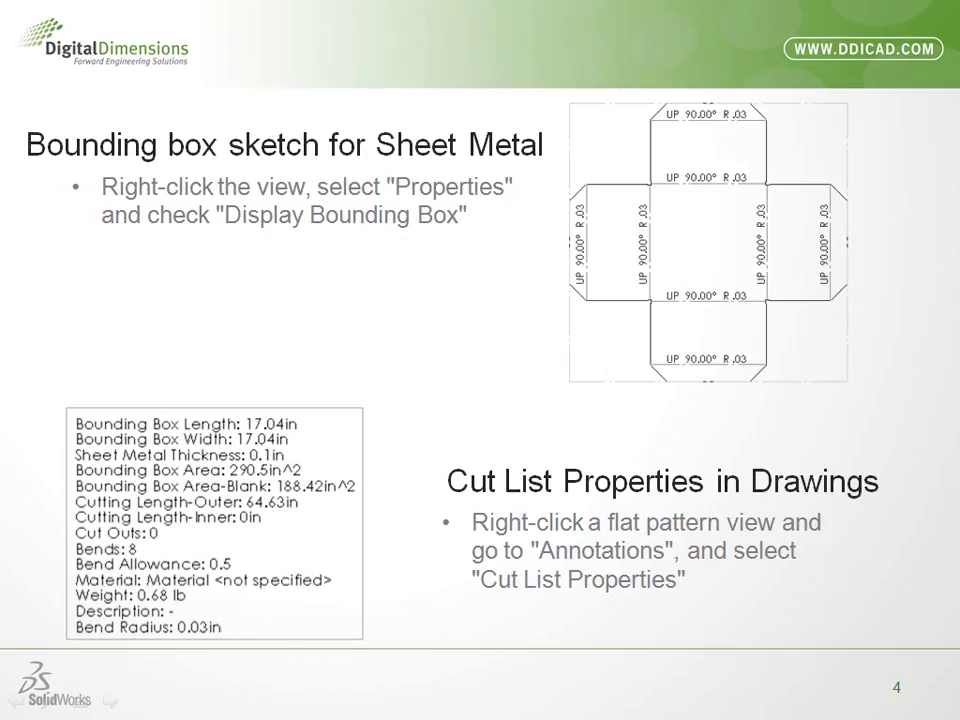
click(111, 702)
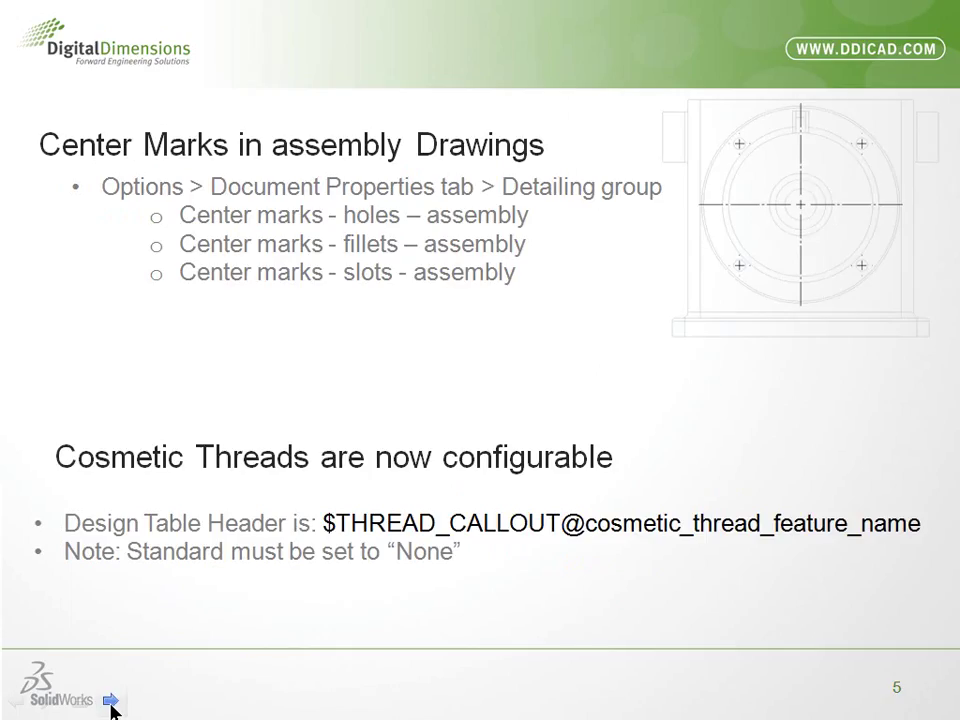
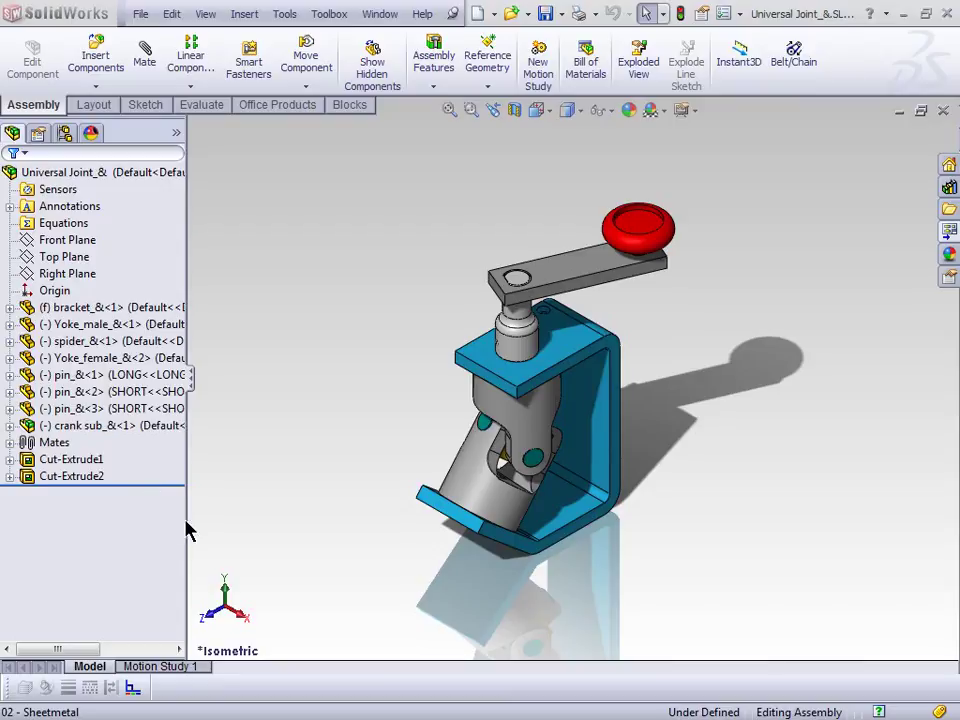
Step: Examine the Cut-Extrude1 hole in the bracket's upper flange and the crank arm and knob of the assembly
click(60, 459)
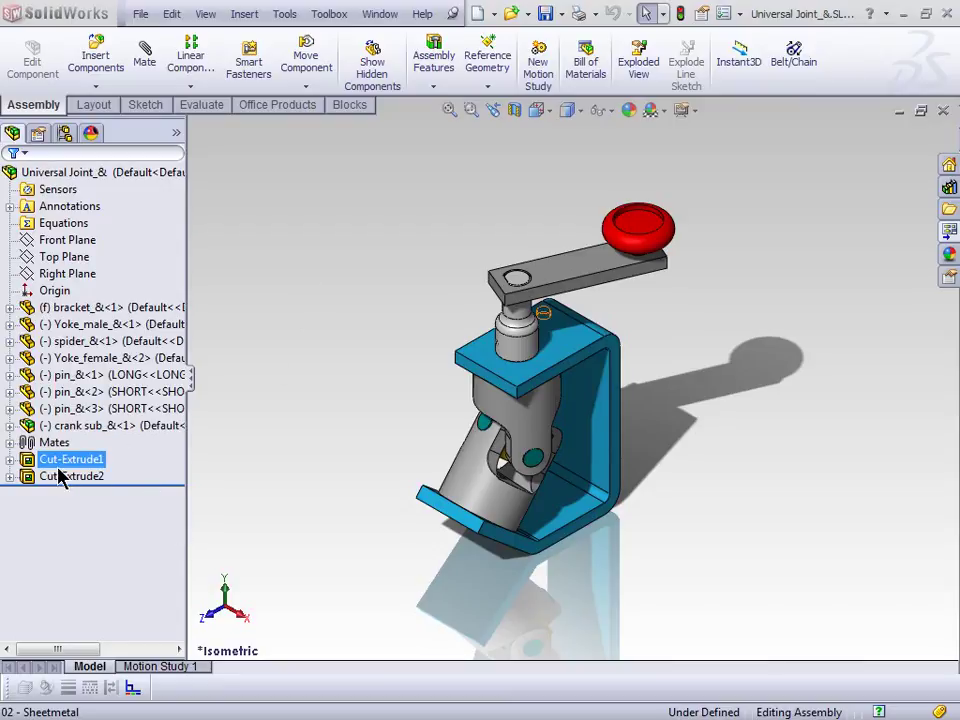
middle_drag(244, 444, 408, 474)
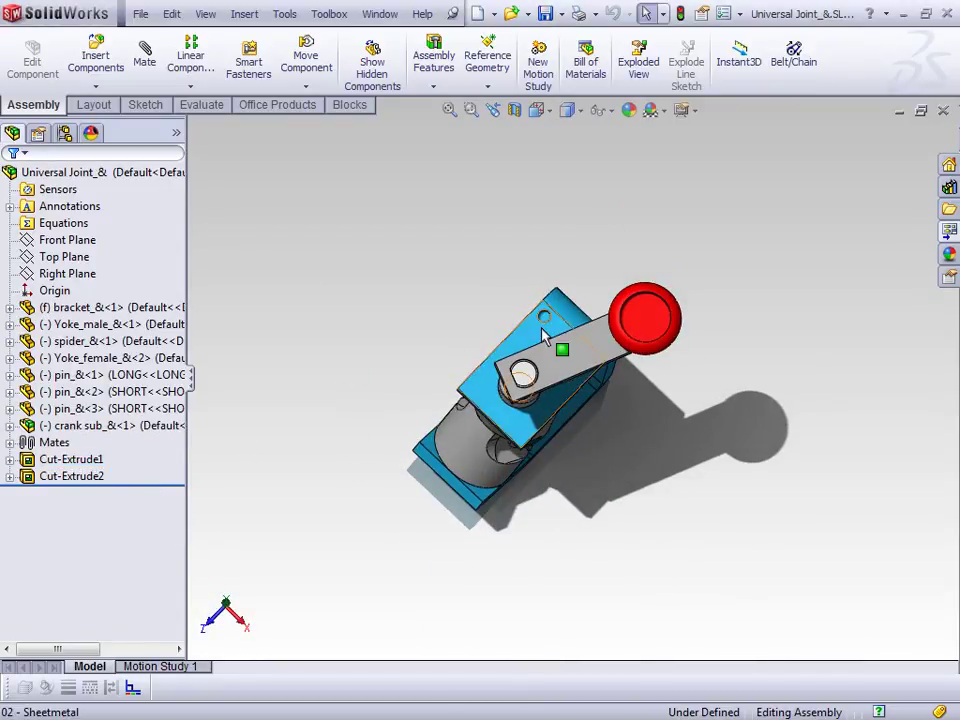
scroll(600, 352, down, 3)
click(668, 338)
drag(668, 338, 534, 321)
click(508, 236)
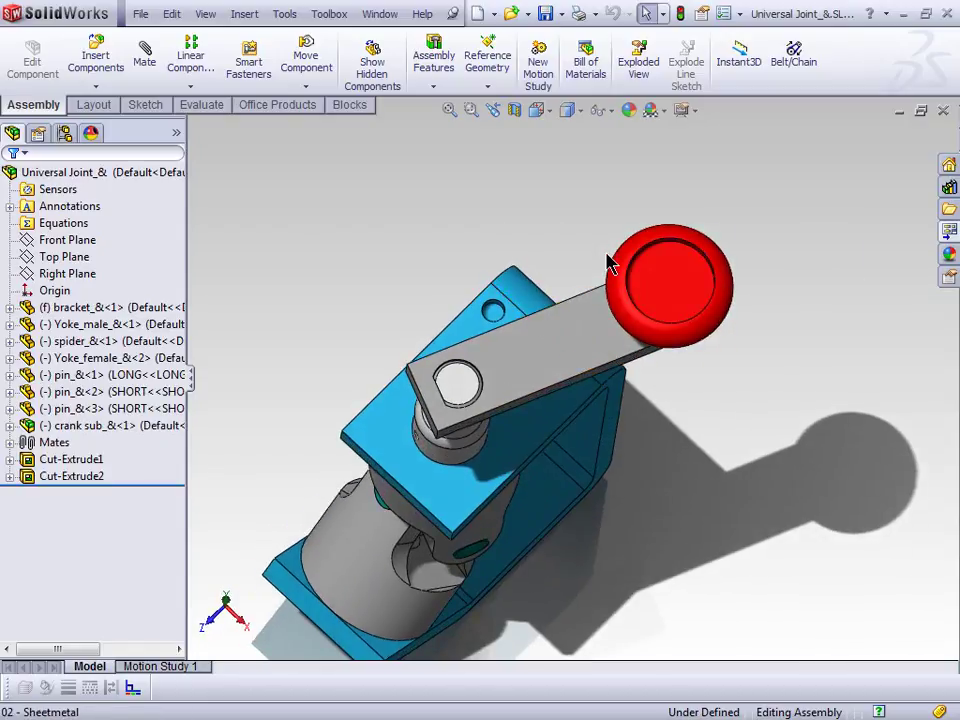
Step: Create a new drawing from the Universal Joint_& assembly using the Drawing template and an A (ANSI) Landscape sheet
click(494, 14)
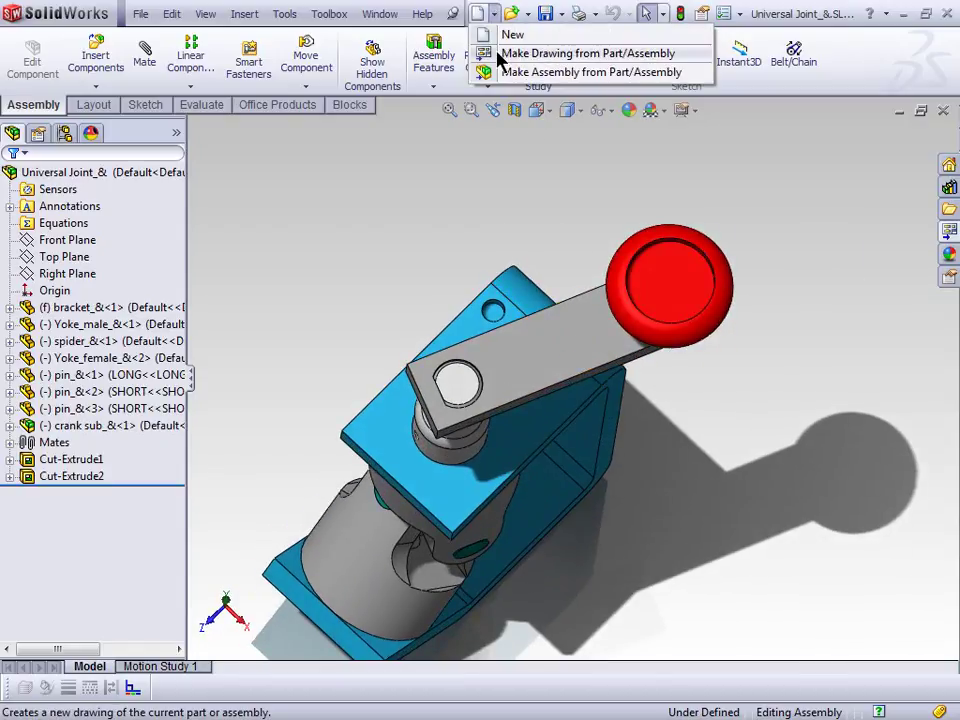
click(560, 53)
drag(566, 196, 404, 142)
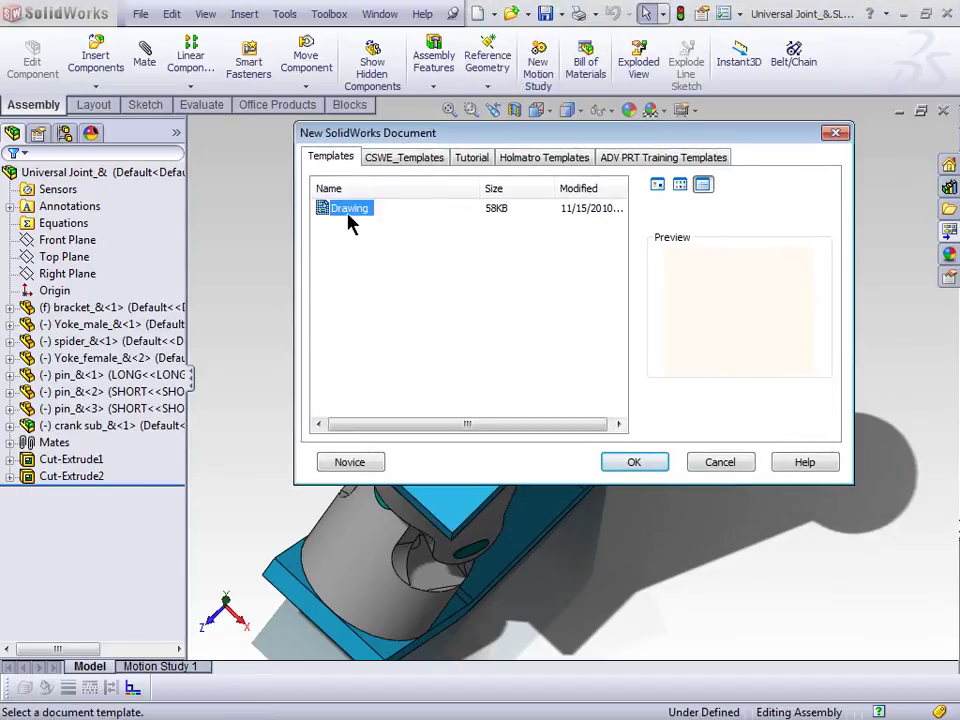
double_click(347, 213)
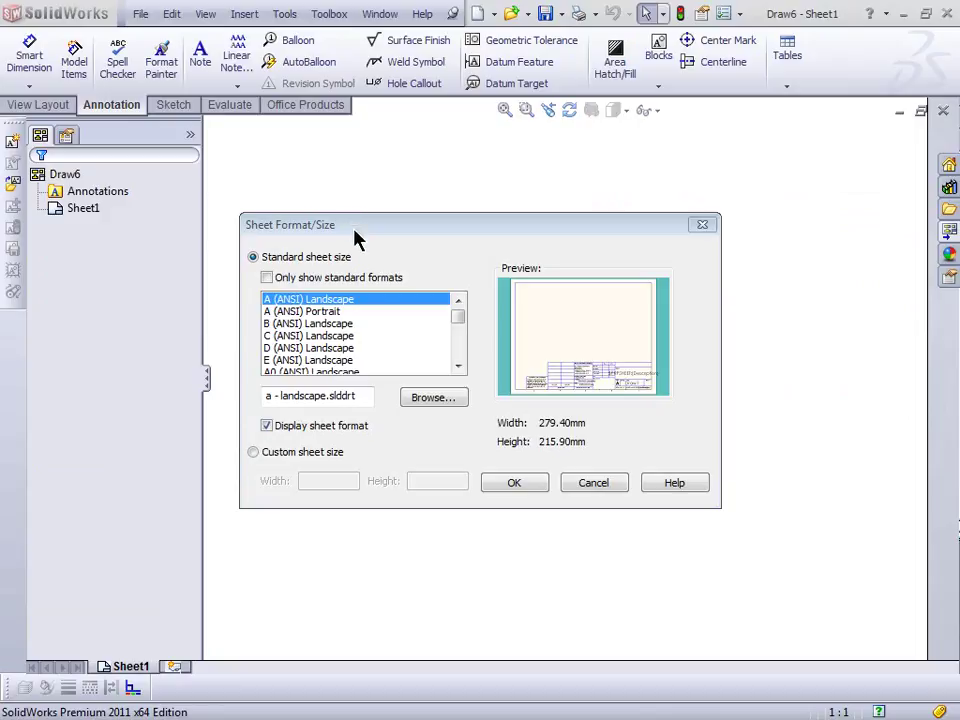
click(515, 483)
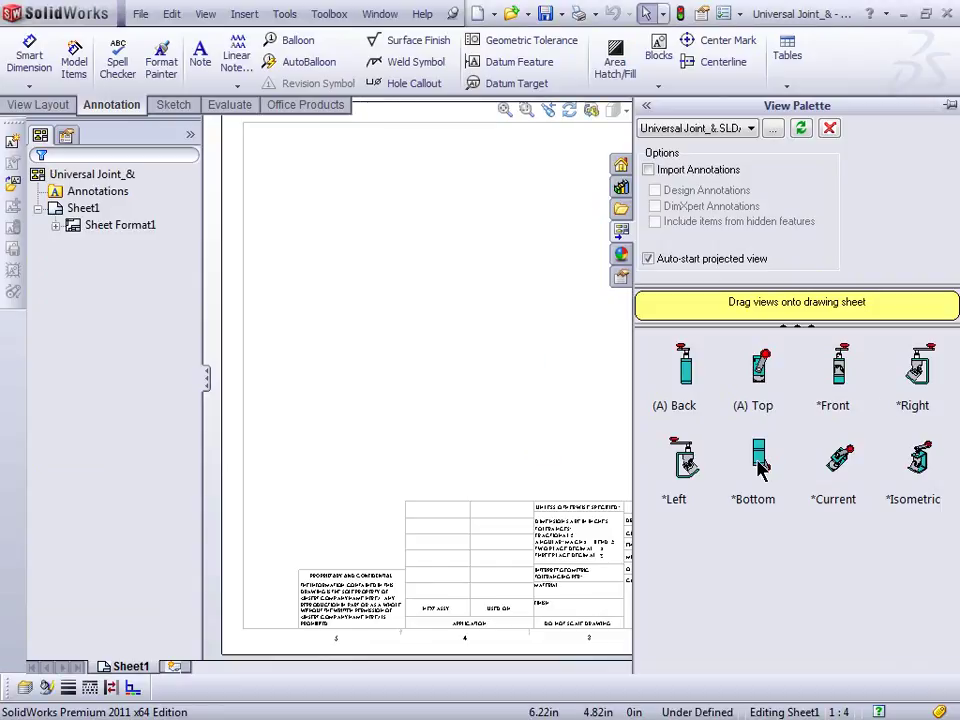
Step: Place the assembly's Top view on the sheet without projected views, inspect it up close, and remove it again
mouse_move(760, 372)
mouse_down()
mouse_move(552, 340)
mouse_move(538, 322)
mouse_up()
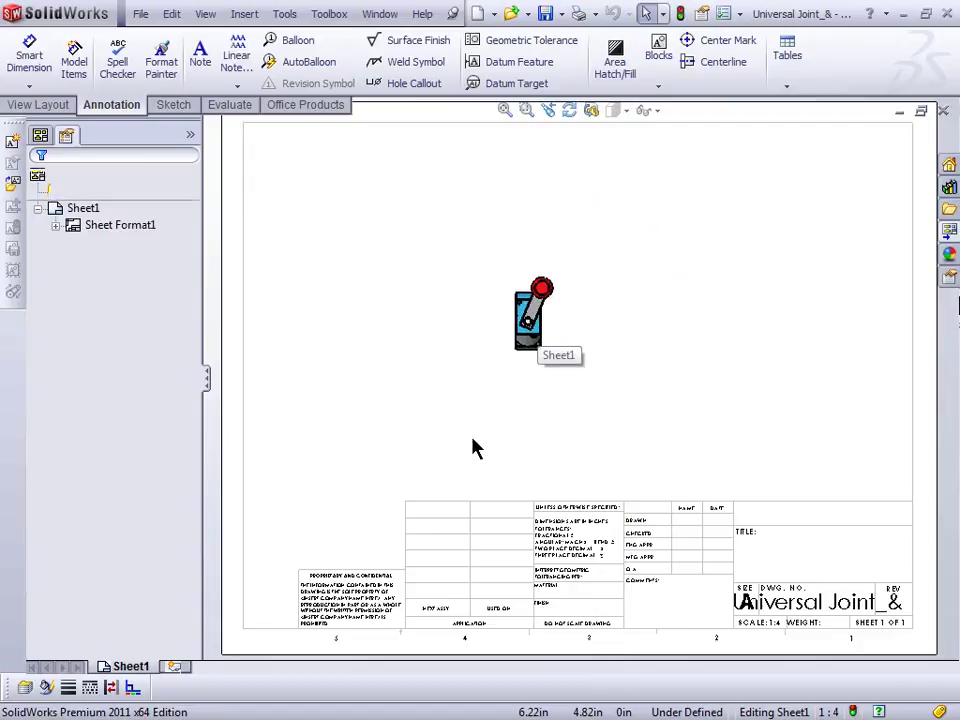
key(Escape)
scroll(531, 371, down, 5)
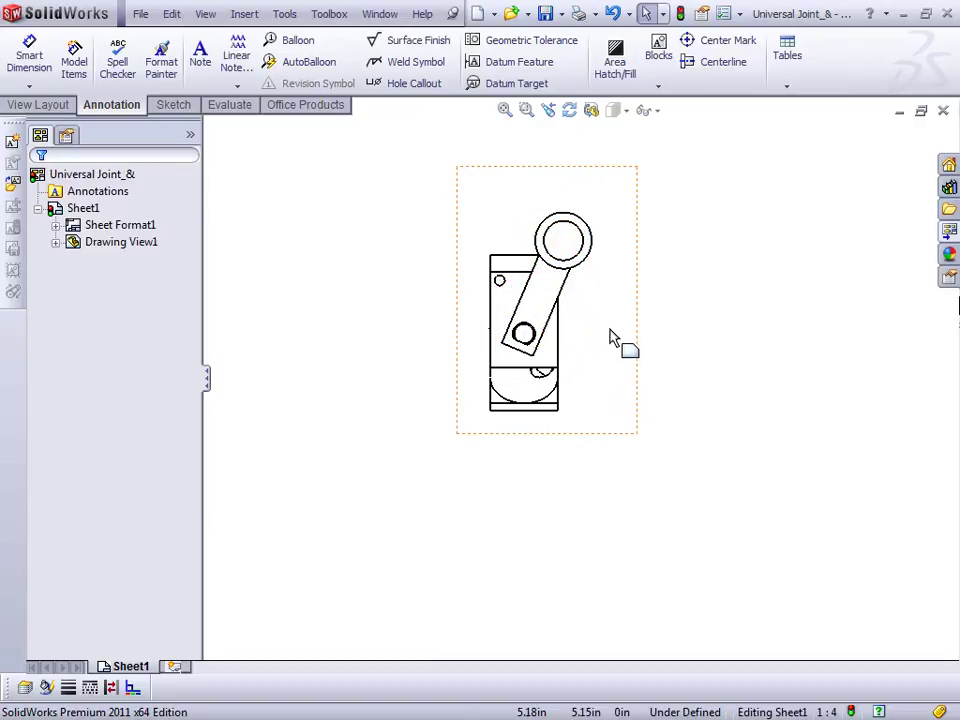
click(636, 264)
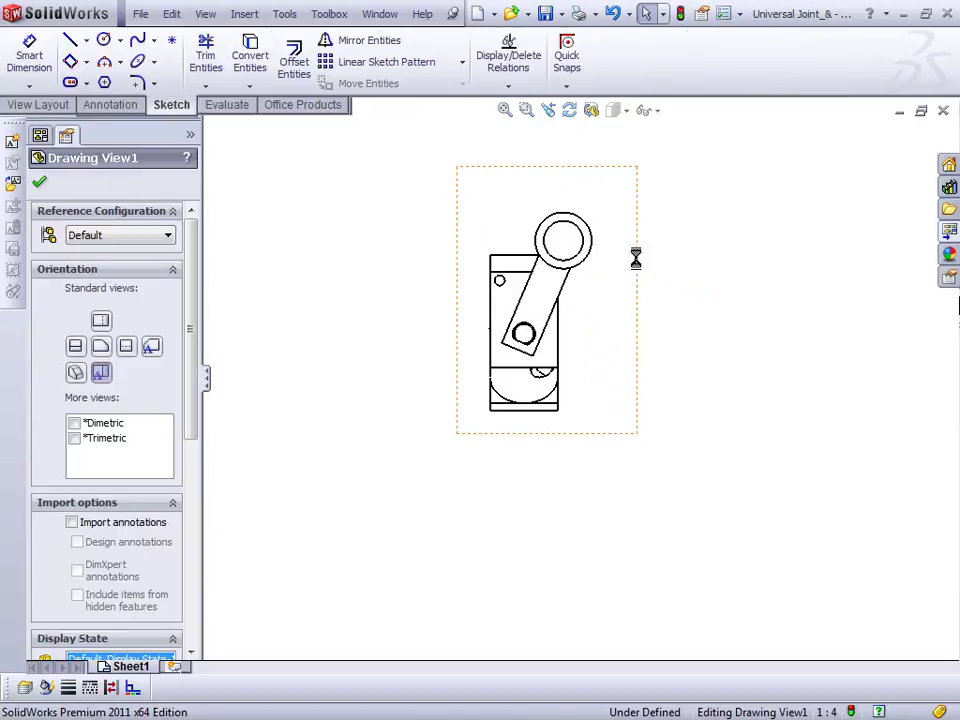
key(ctrl+z)
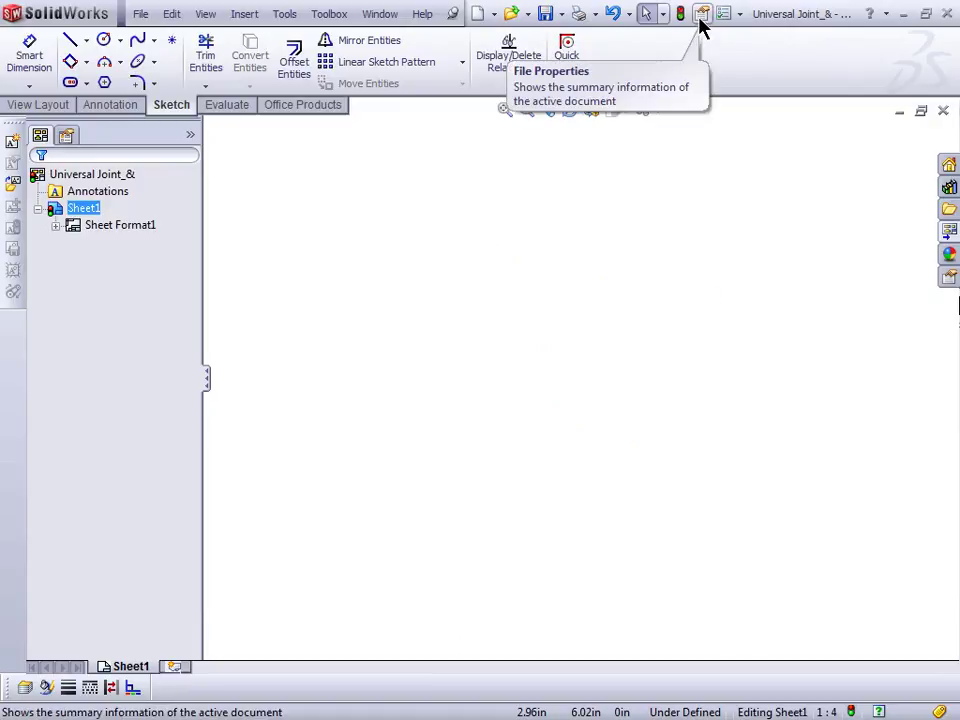
Step: Enable automatic insertion of center marks for assembly holes on view creation in the document's Detailing properties
click(136, 16)
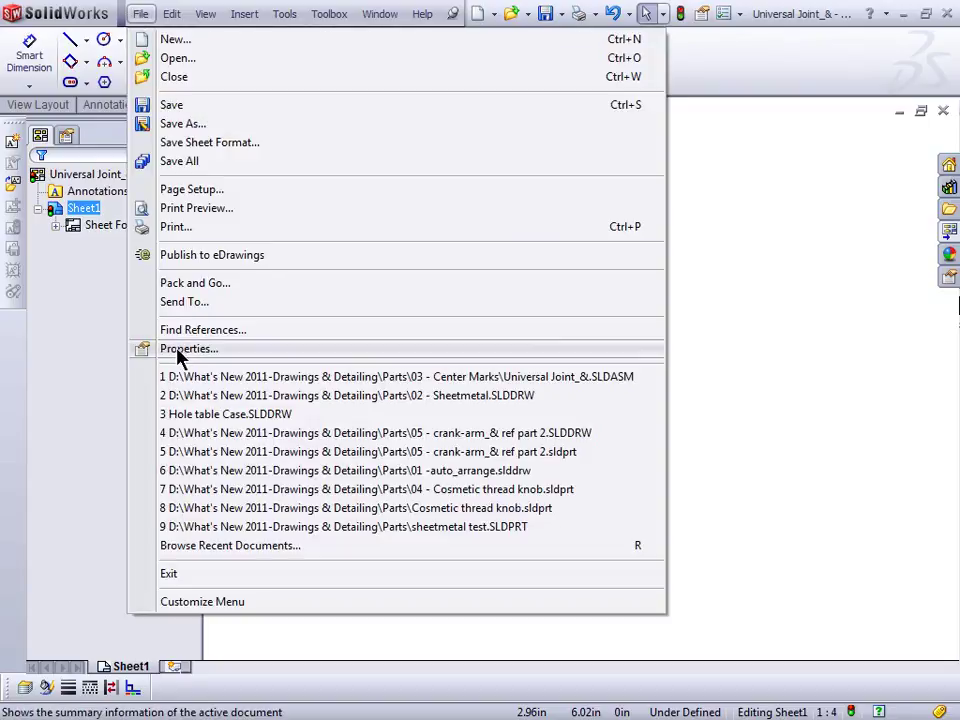
click(705, 35)
click(740, 14)
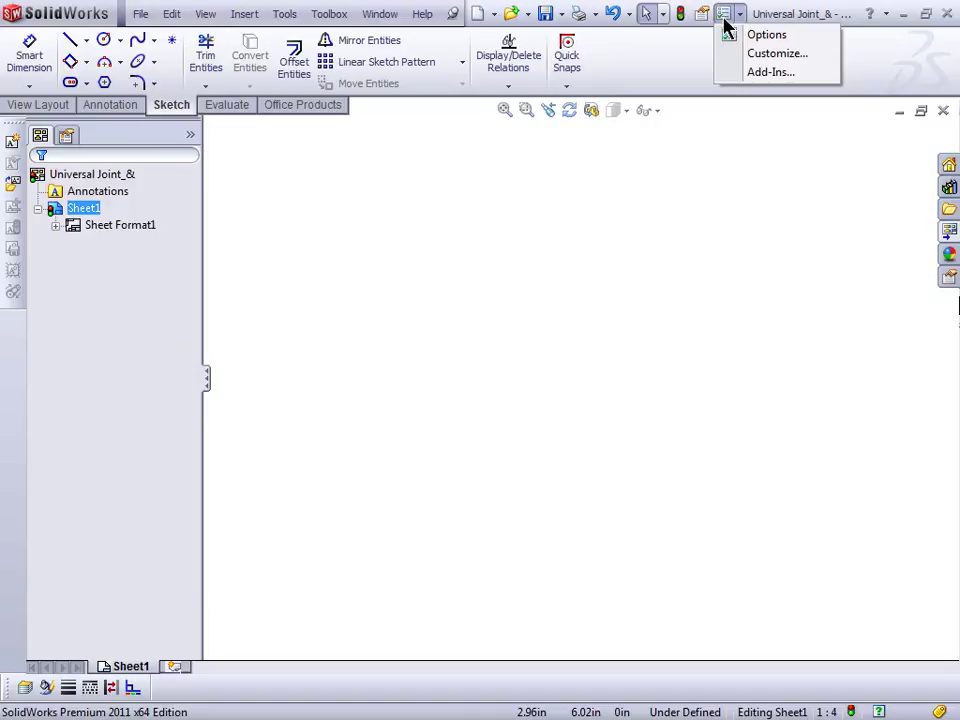
click(726, 24)
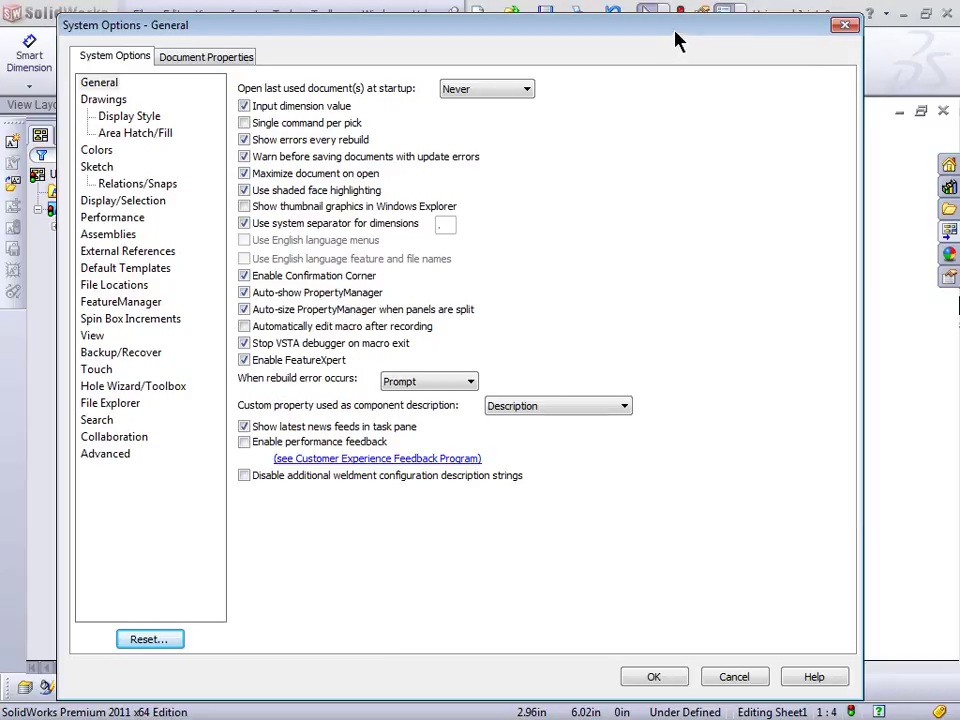
click(219, 55)
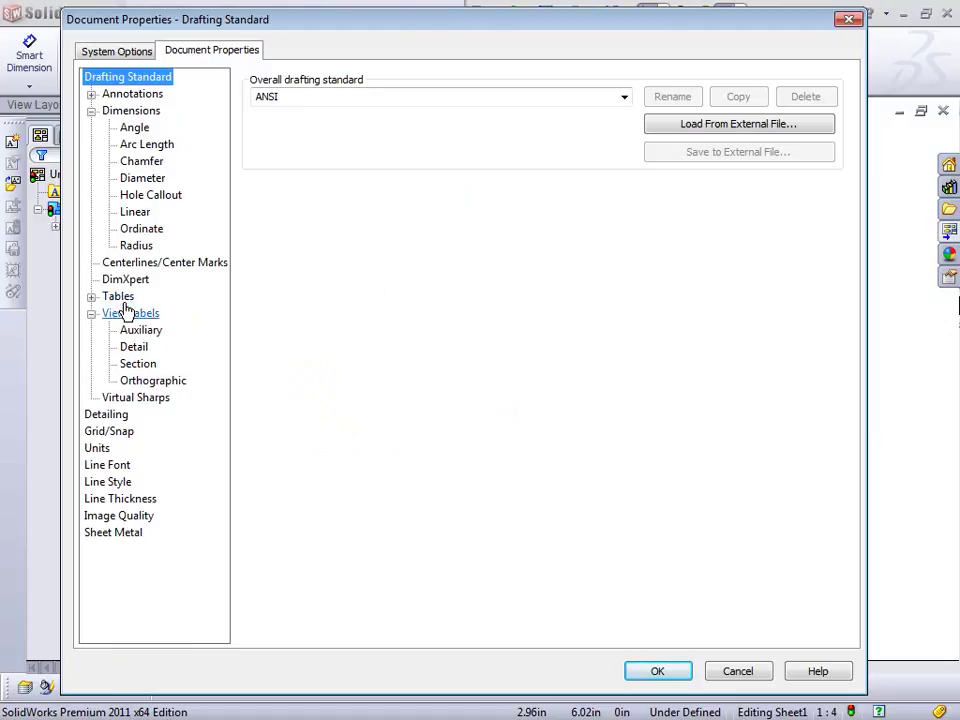
click(118, 417)
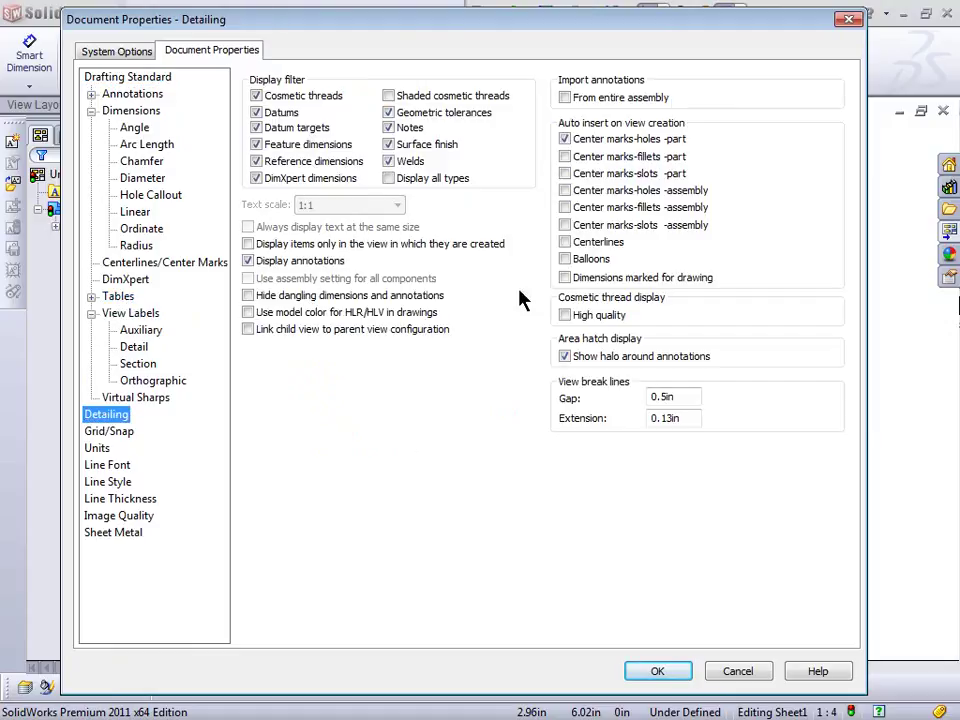
click(565, 191)
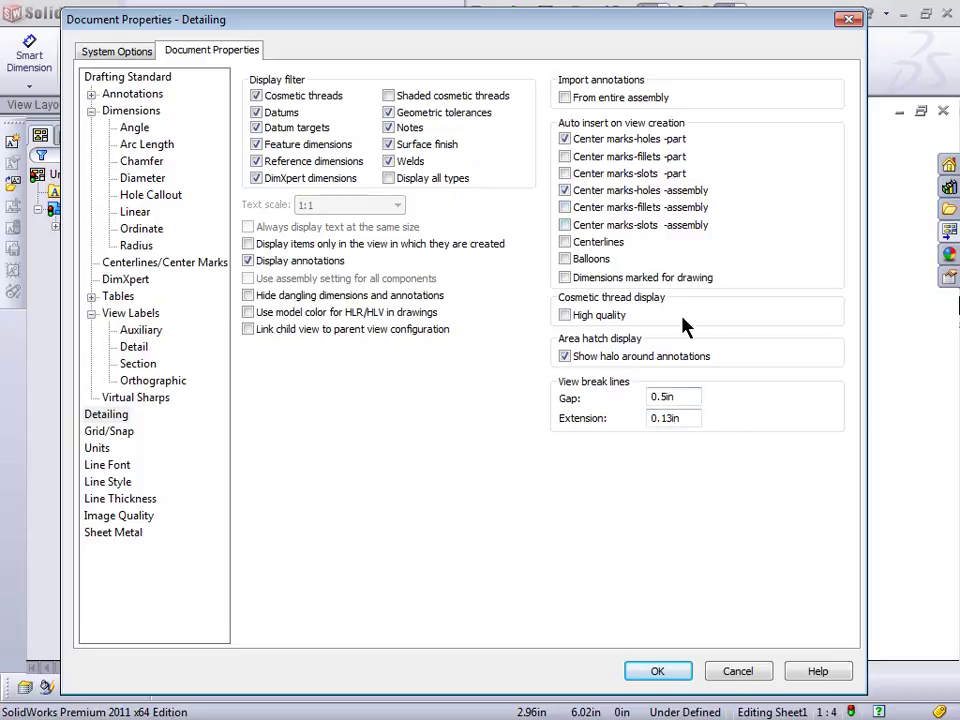
click(650, 677)
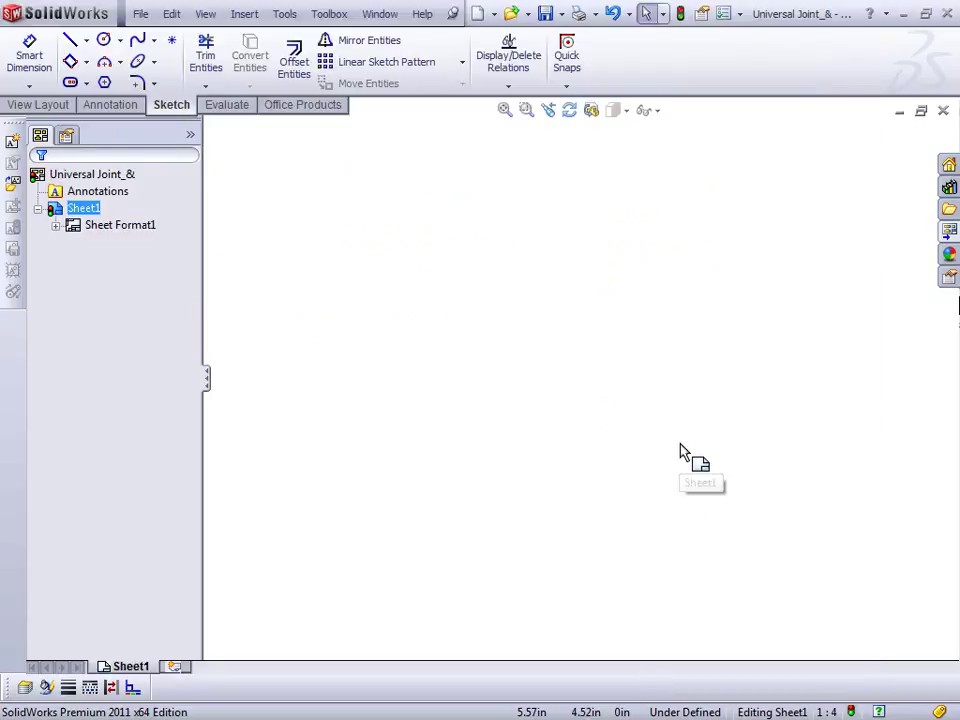
Step: Refresh the available model views and place the assembly's Top view on the sheet with a projected view beside it
click(949, 233)
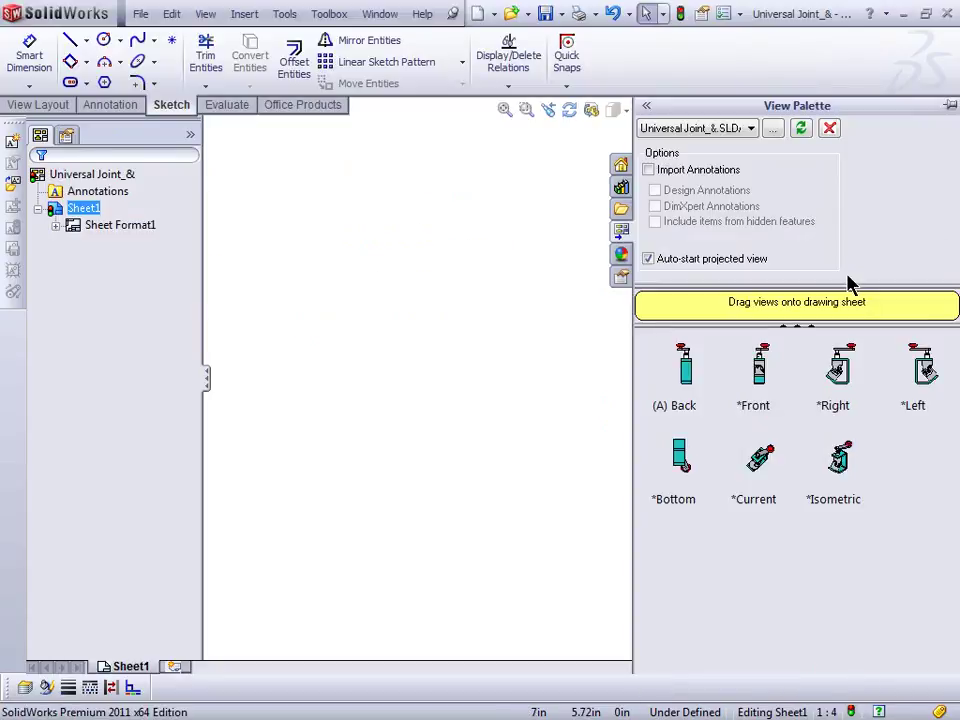
click(803, 129)
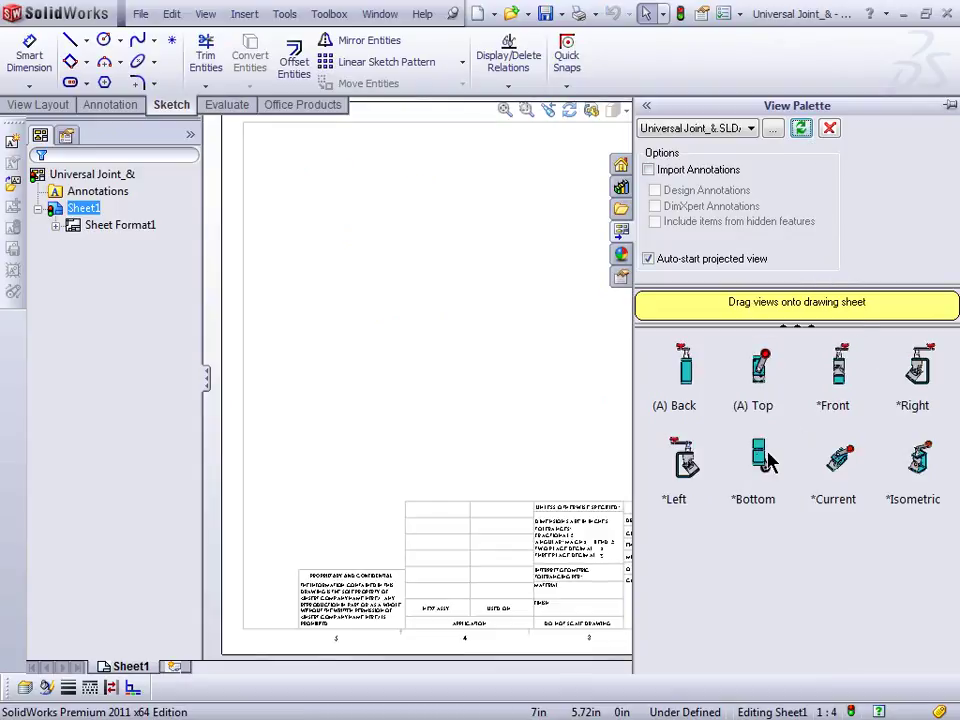
mouse_move(765, 396)
mouse_down()
mouse_move(718, 368)
mouse_move(524, 322)
mouse_up()
scroll(524, 322, down, 2)
scroll(526, 325, down, 3)
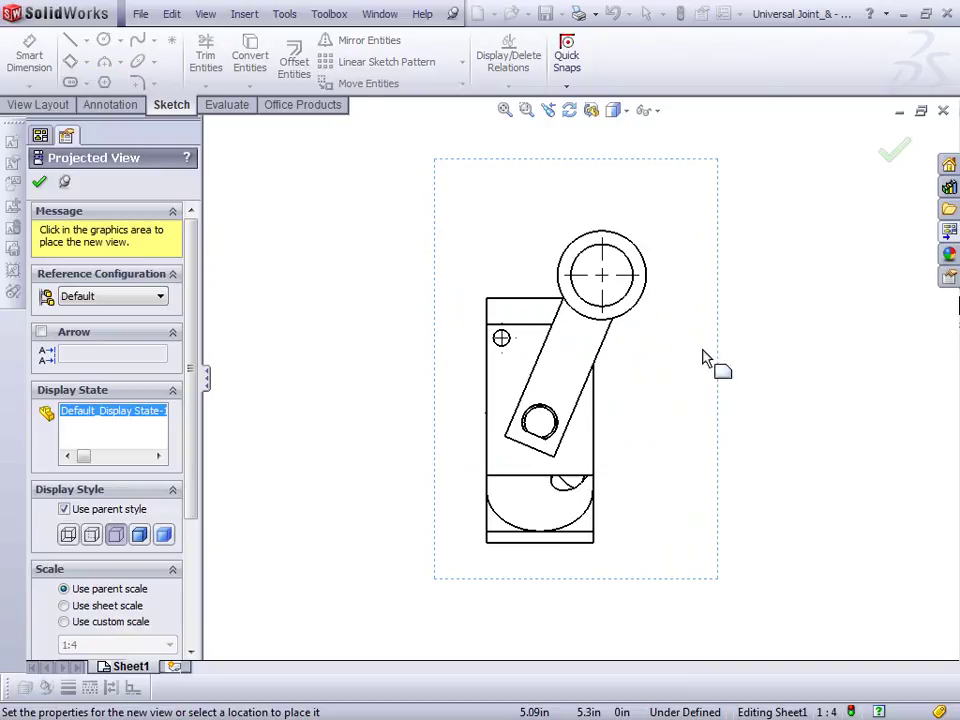
click(847, 200)
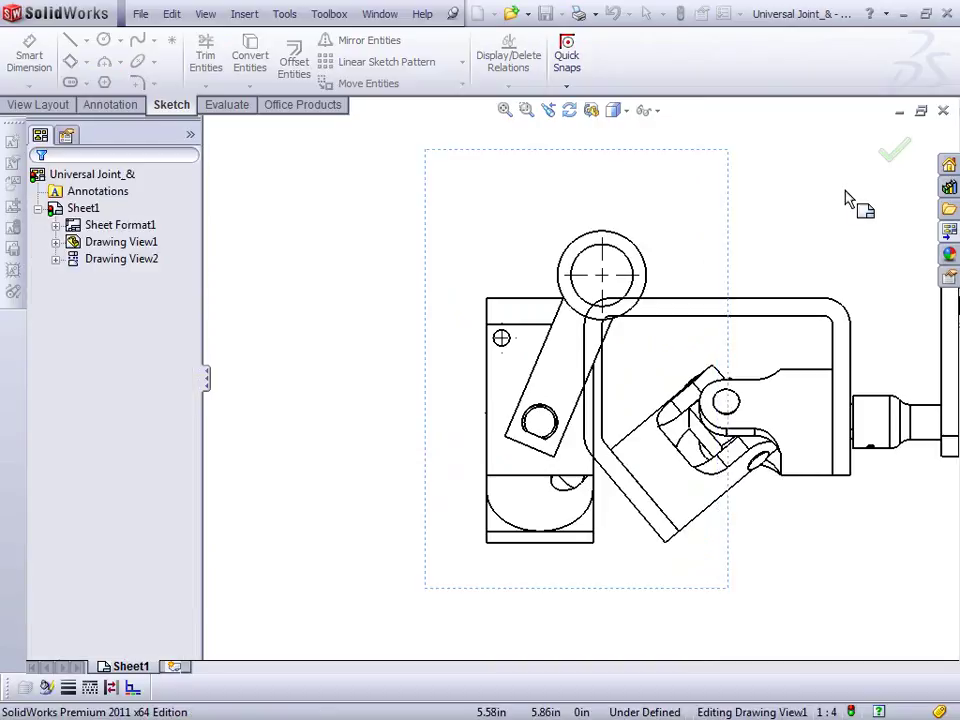
Step: Close the Universal Joint_& drawing and its assembly
click(943, 111)
click(500, 397)
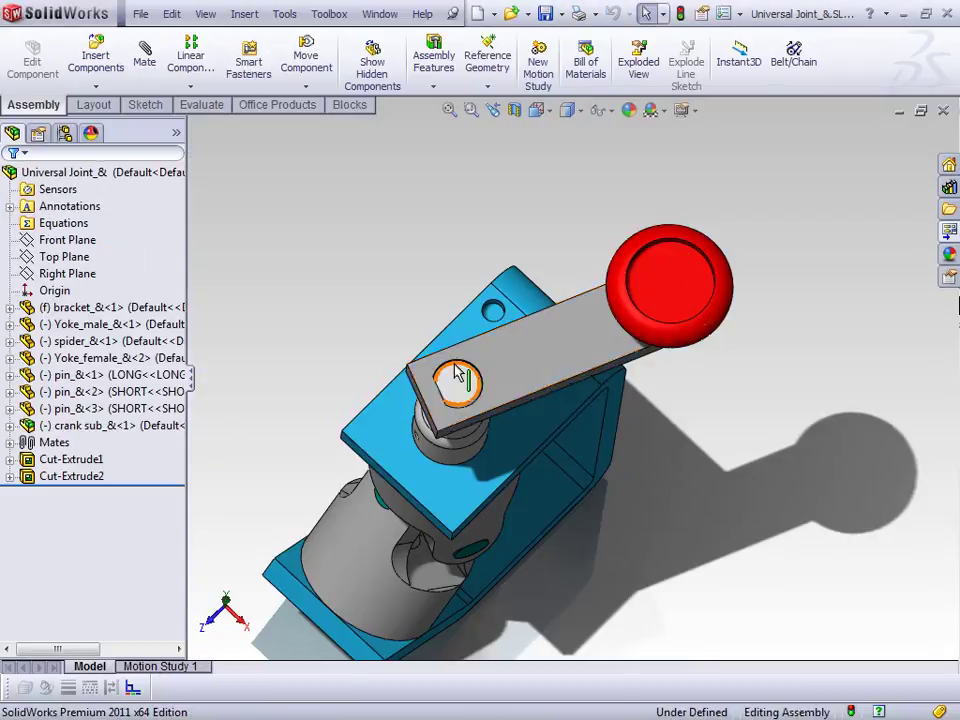
click(949, 111)
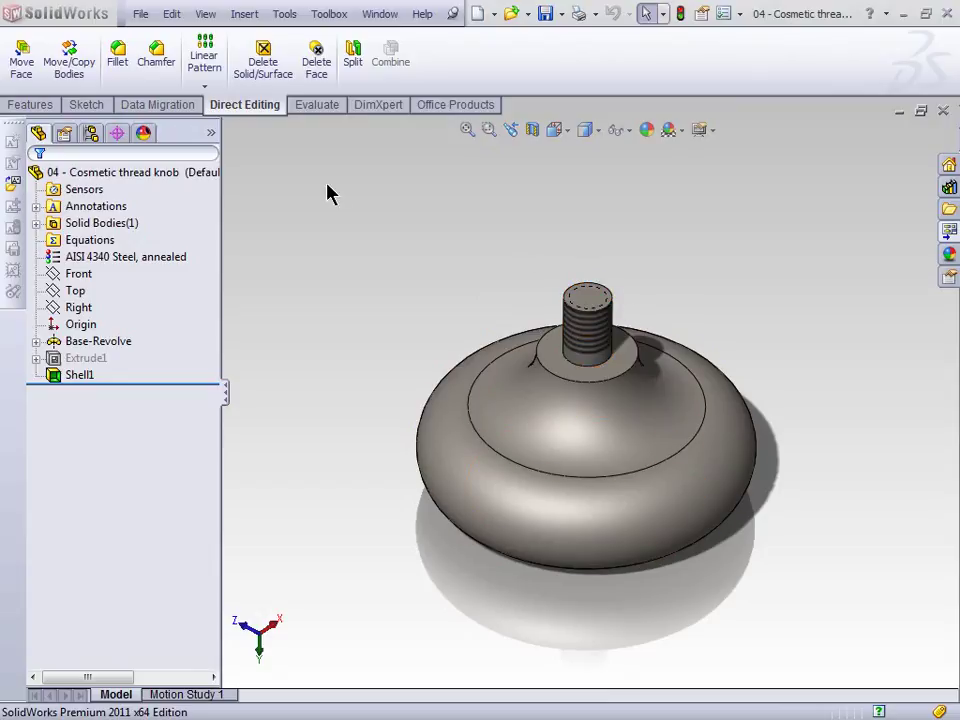
Step: Select the circular end edge of the knob's threaded stud, locate the Cosmetic Thread annotation command, and leave without inserting a thread
click(613, 312)
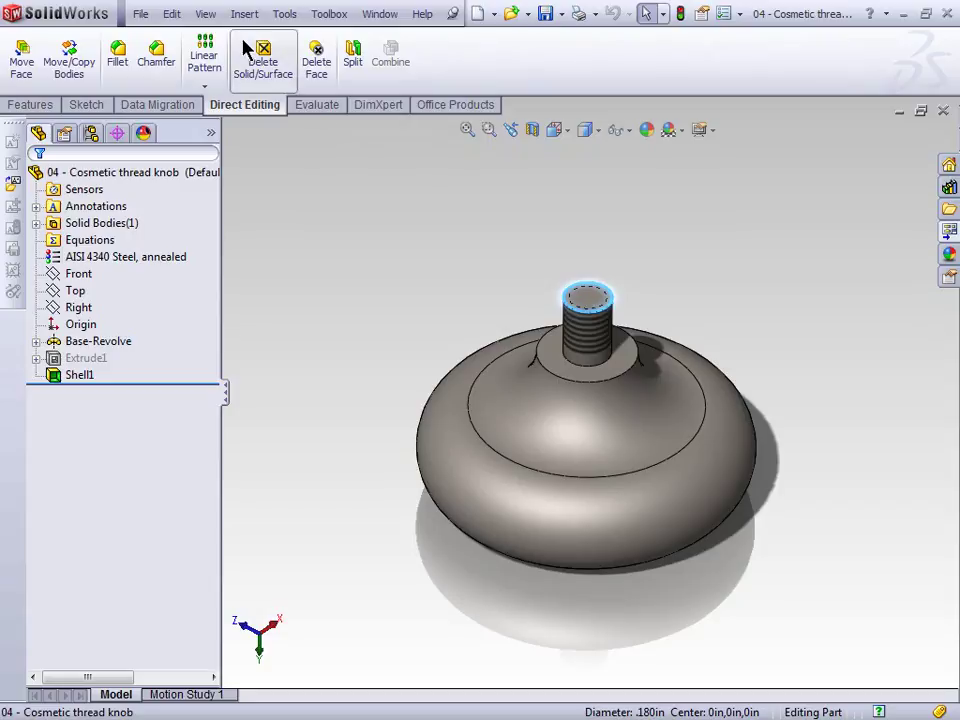
click(207, 14)
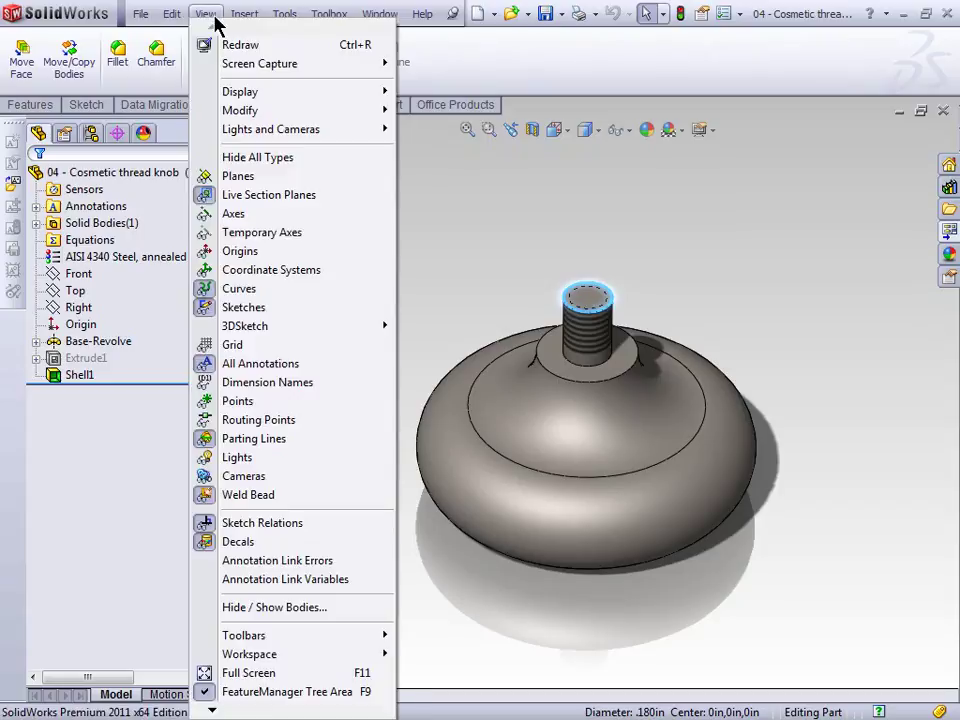
mouse_move(237, 15)
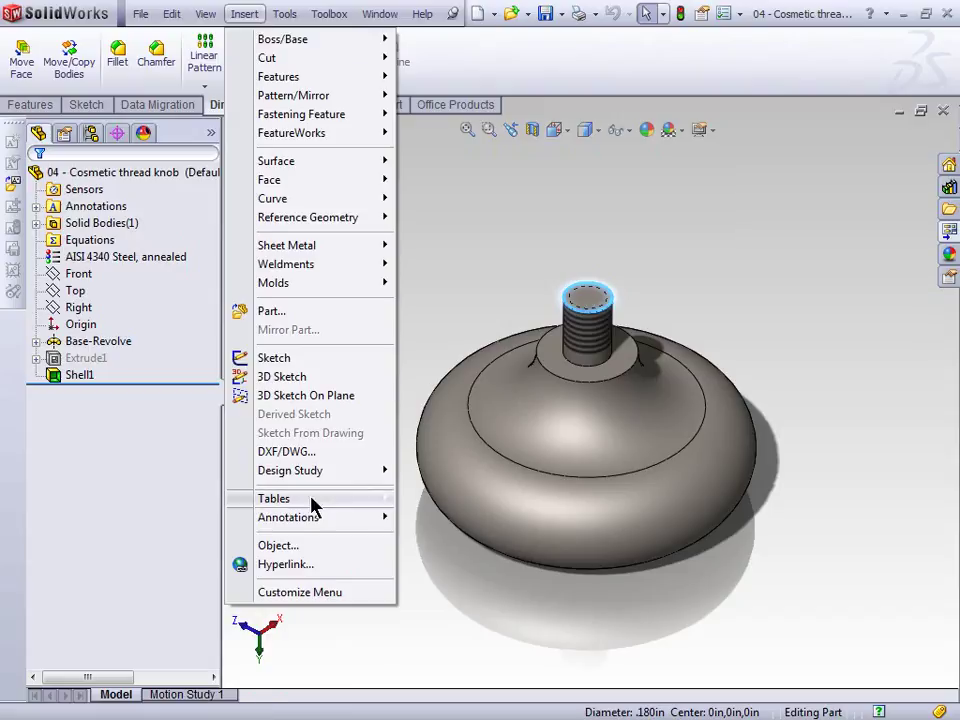
mouse_move(326, 526)
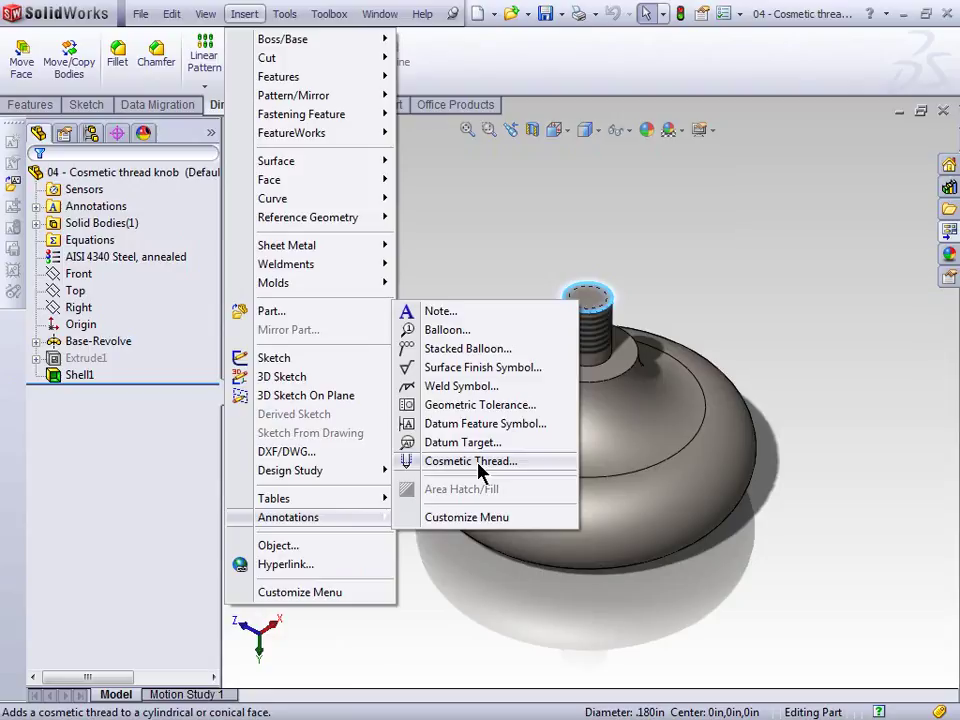
click(454, 240)
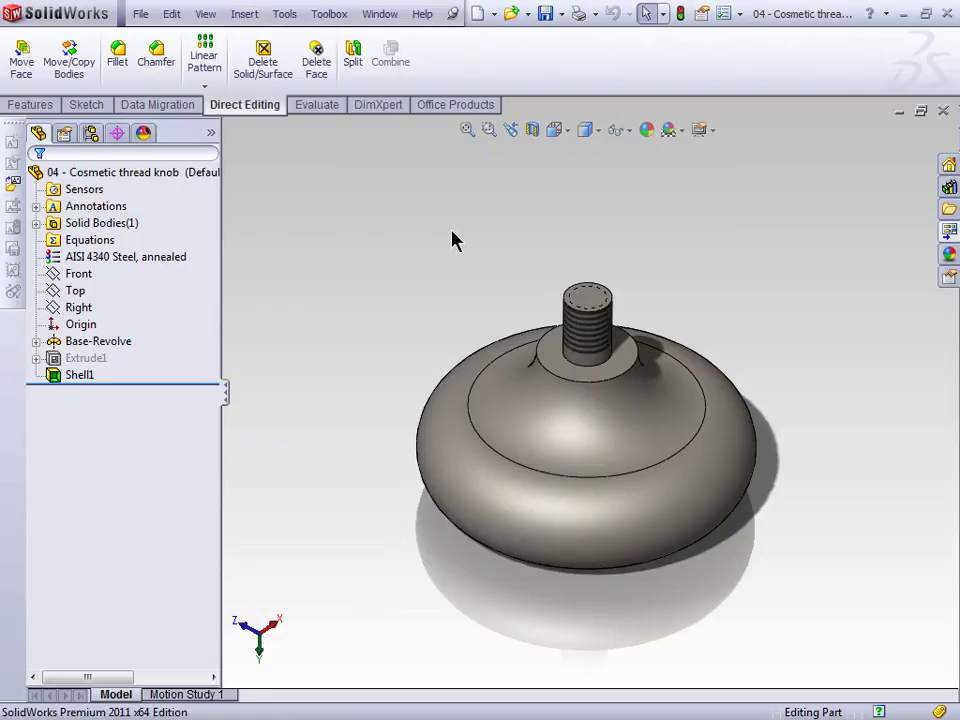
Step: Edit the cosmetic thread on the knob's stud, keep its standard at None with the custom callout, and accept it
click(572, 313)
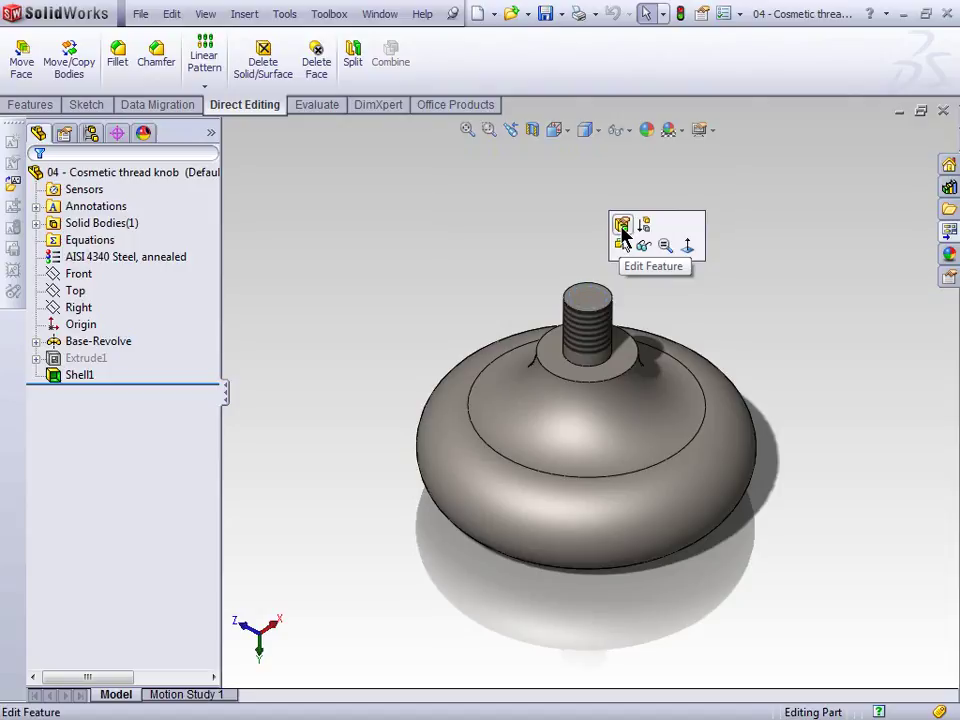
click(621, 230)
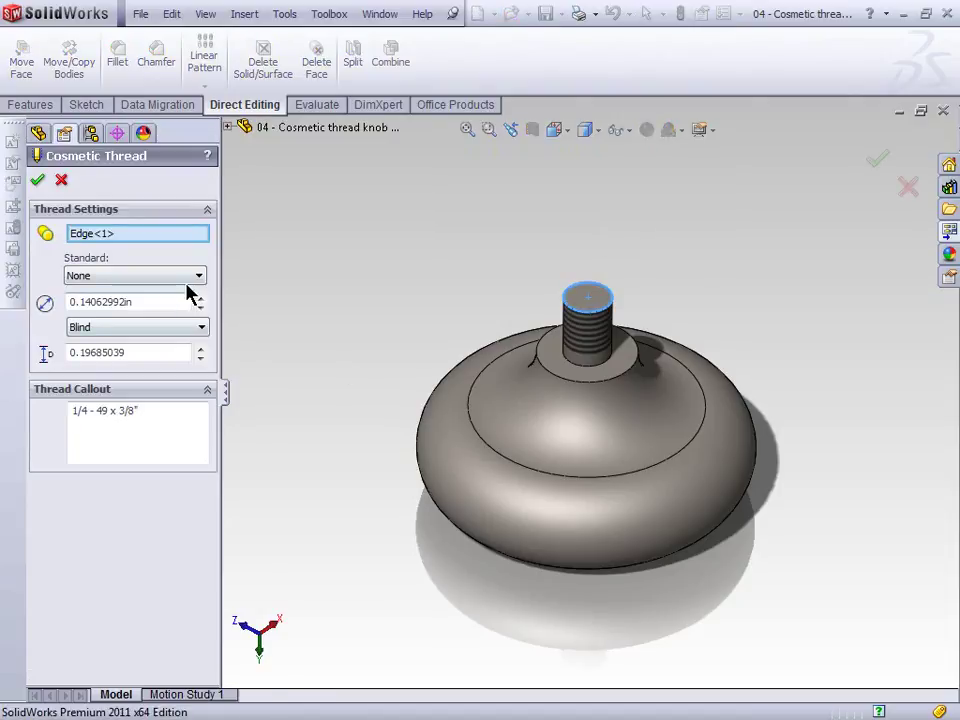
click(190, 279)
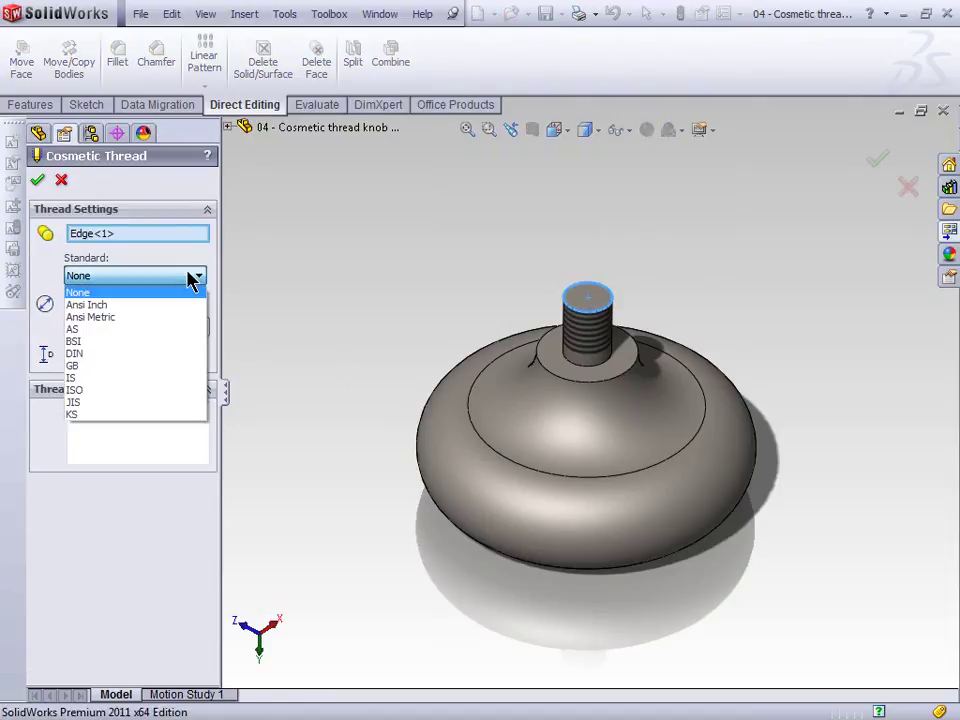
click(132, 288)
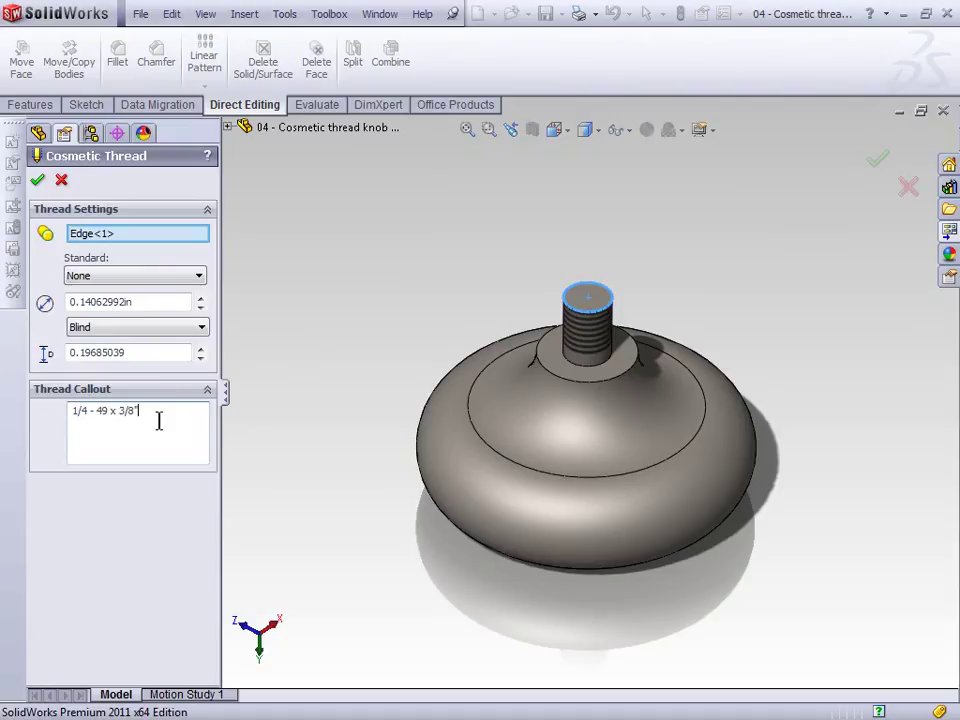
click(38, 180)
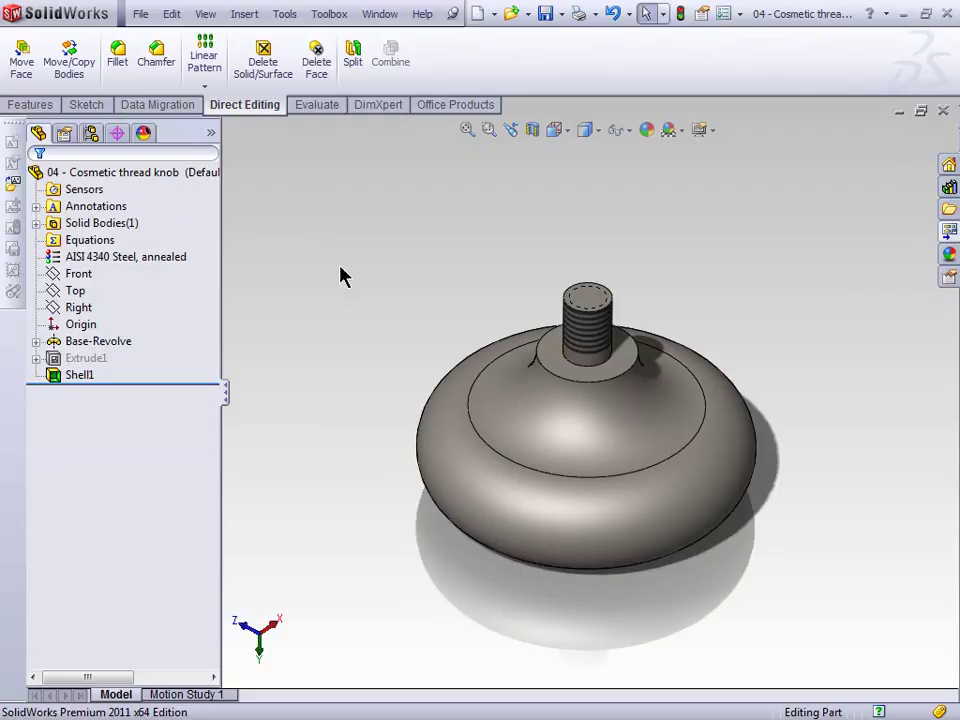
Step: Open the knob's Design Table for editing without adding any of the offered parameters
click(91, 134)
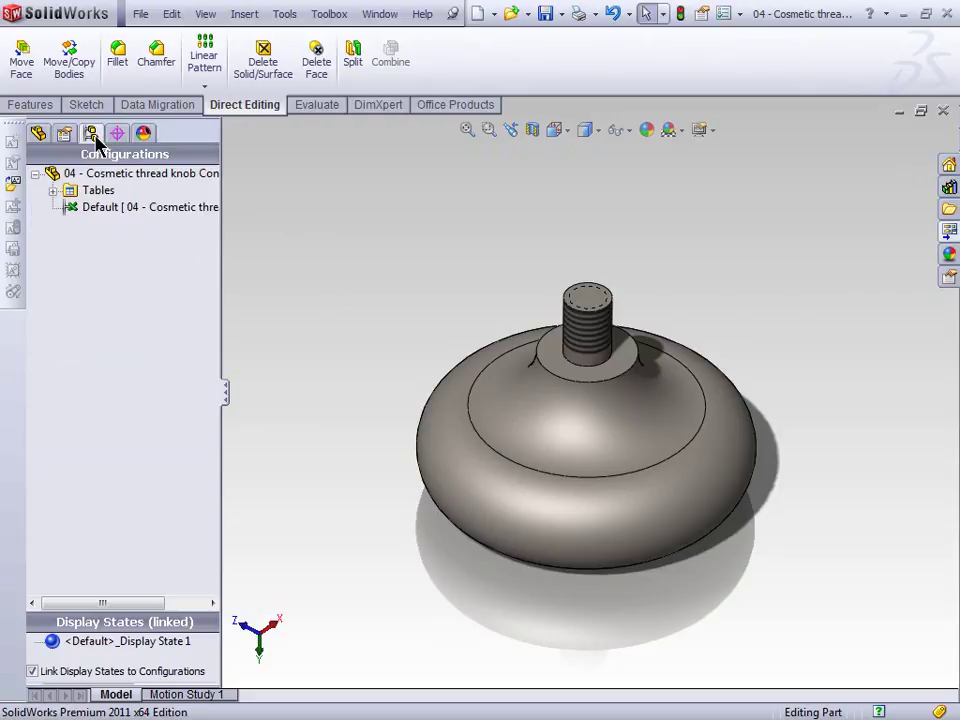
click(53, 190)
right_click(106, 216)
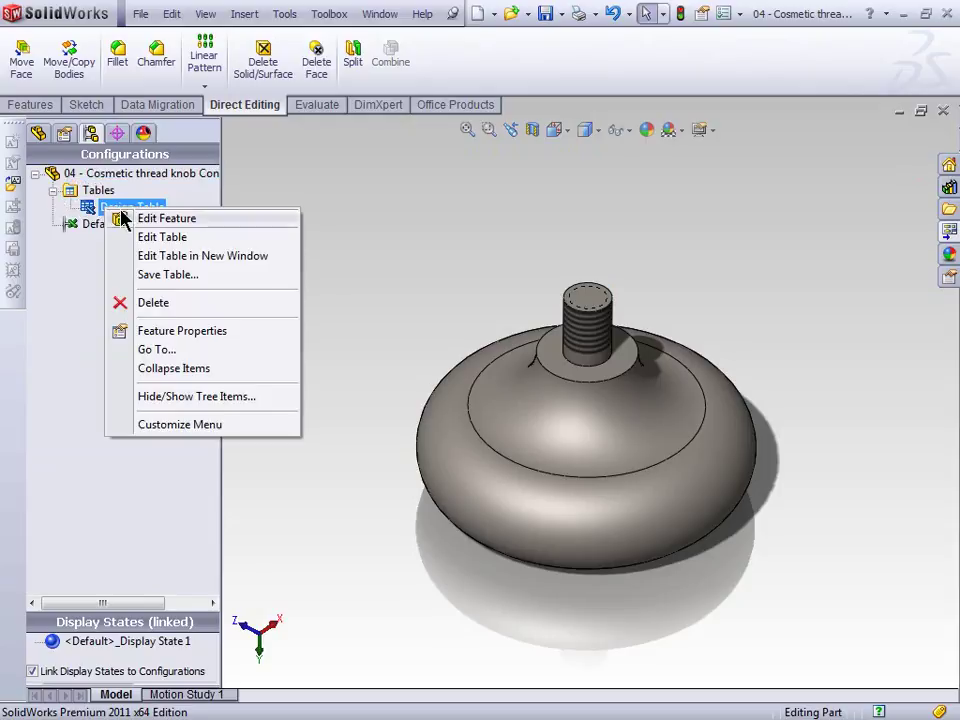
click(155, 242)
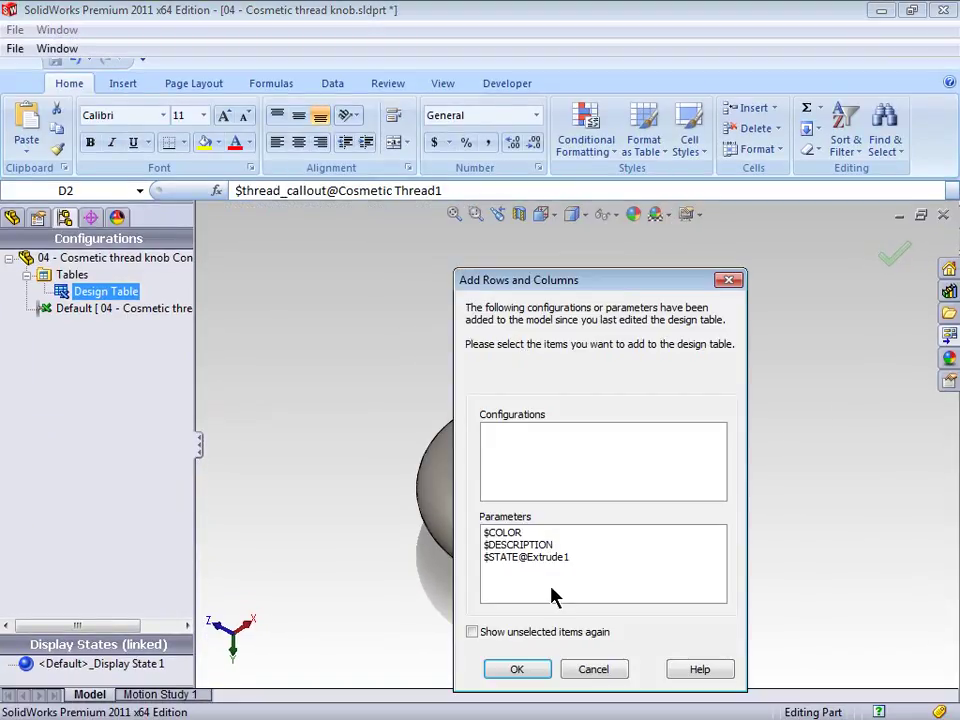
click(541, 671)
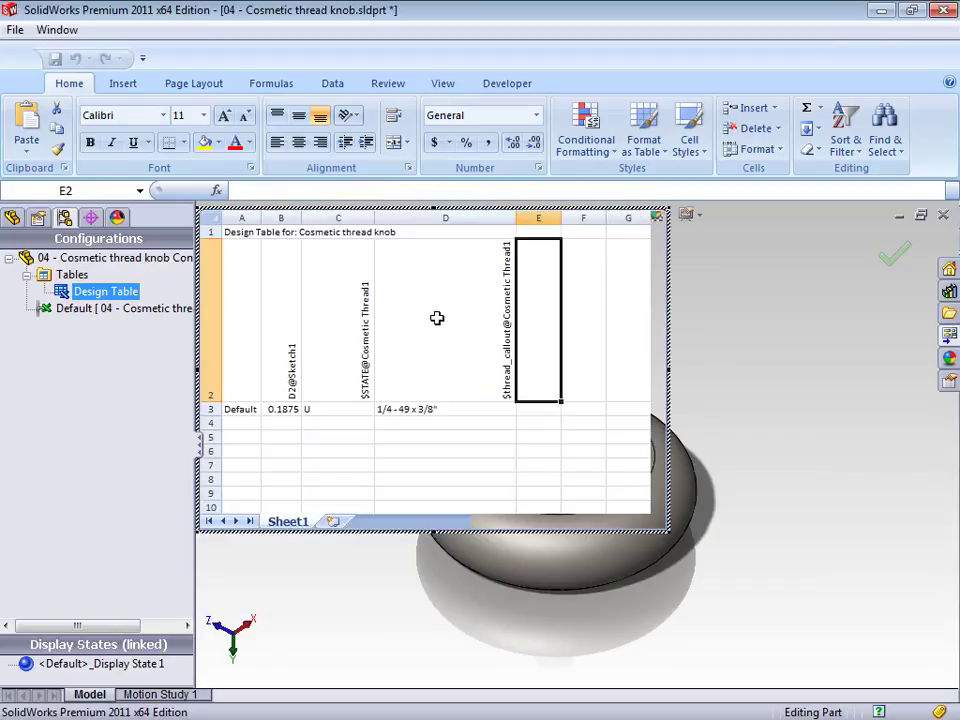
Step: Examine the thread callout header and the Default configuration's callout cell in the design table, and close the table
click(452, 348)
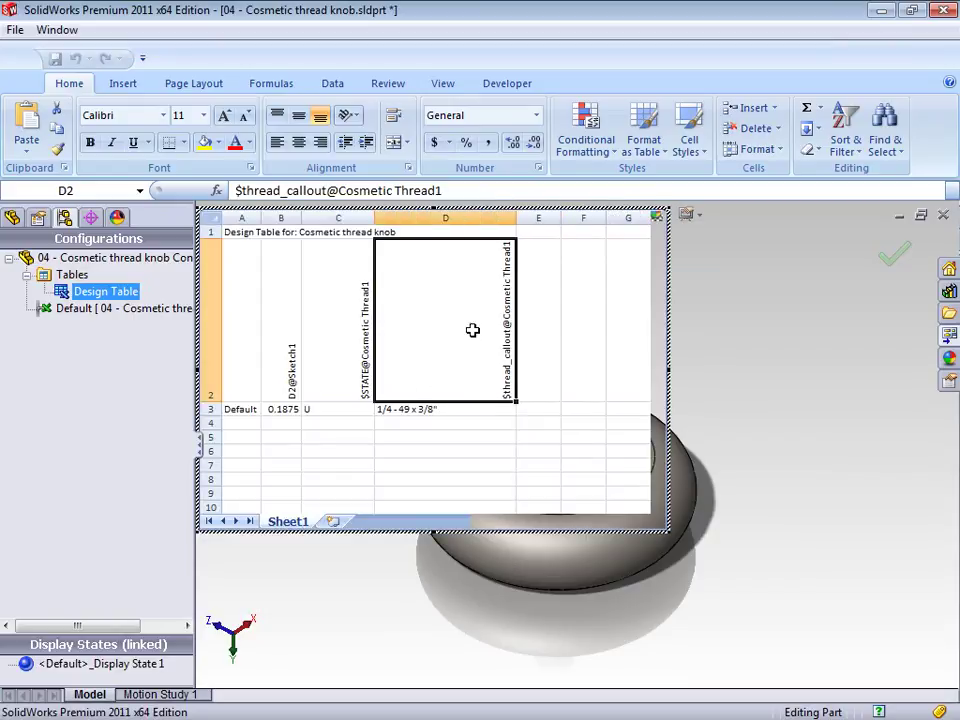
click(405, 411)
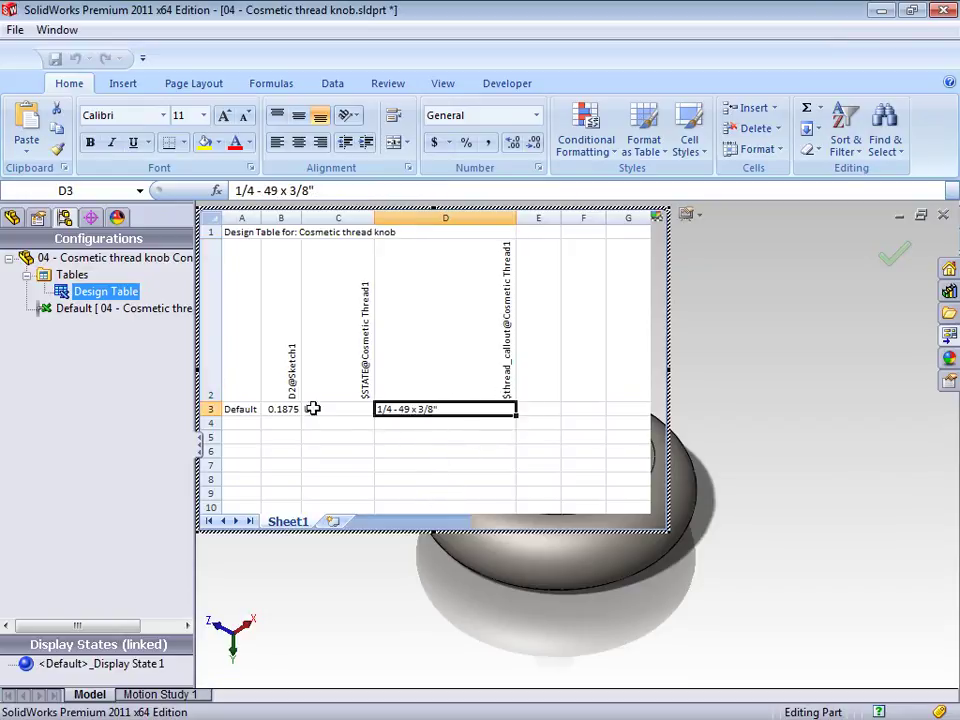
click(480, 351)
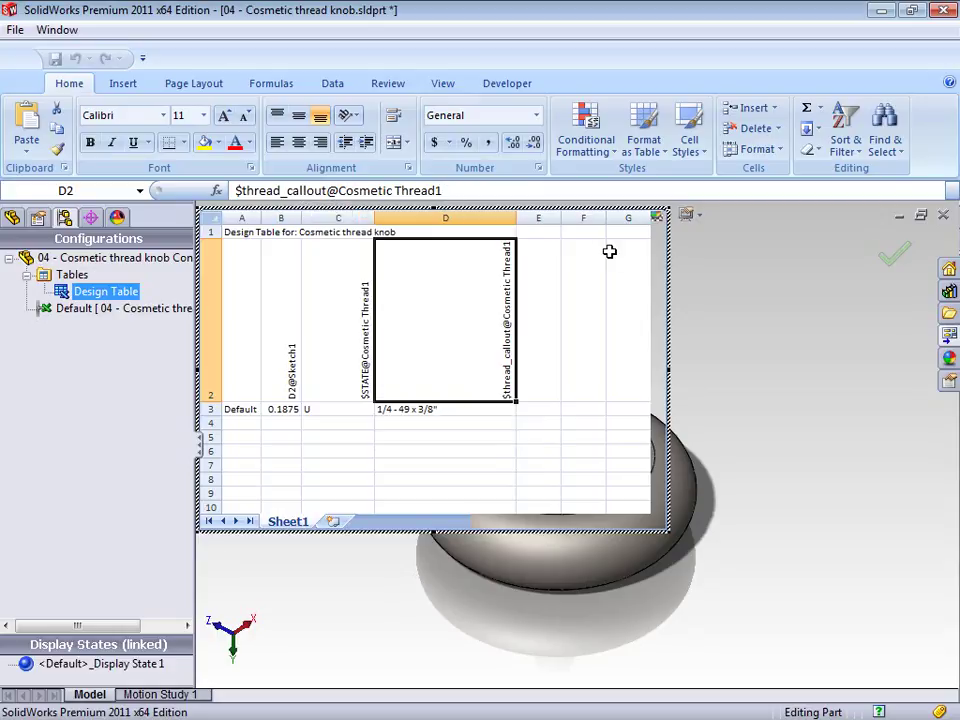
click(735, 287)
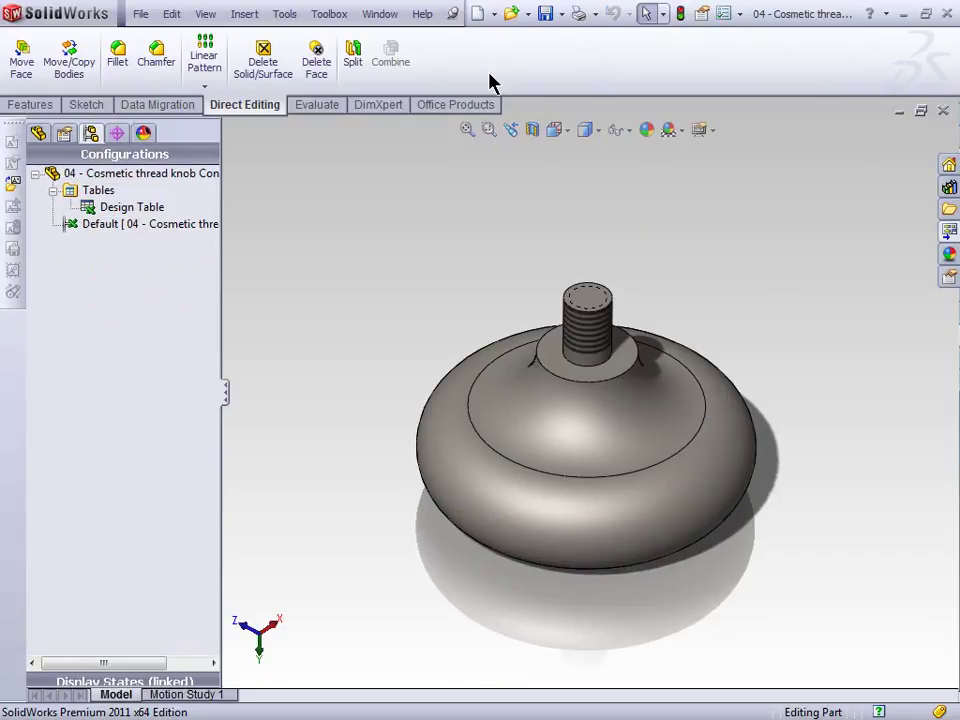
Step: Create a drawing from the knob part using the Drawing template and the A (ANSI) Landscape sheet size
click(494, 14)
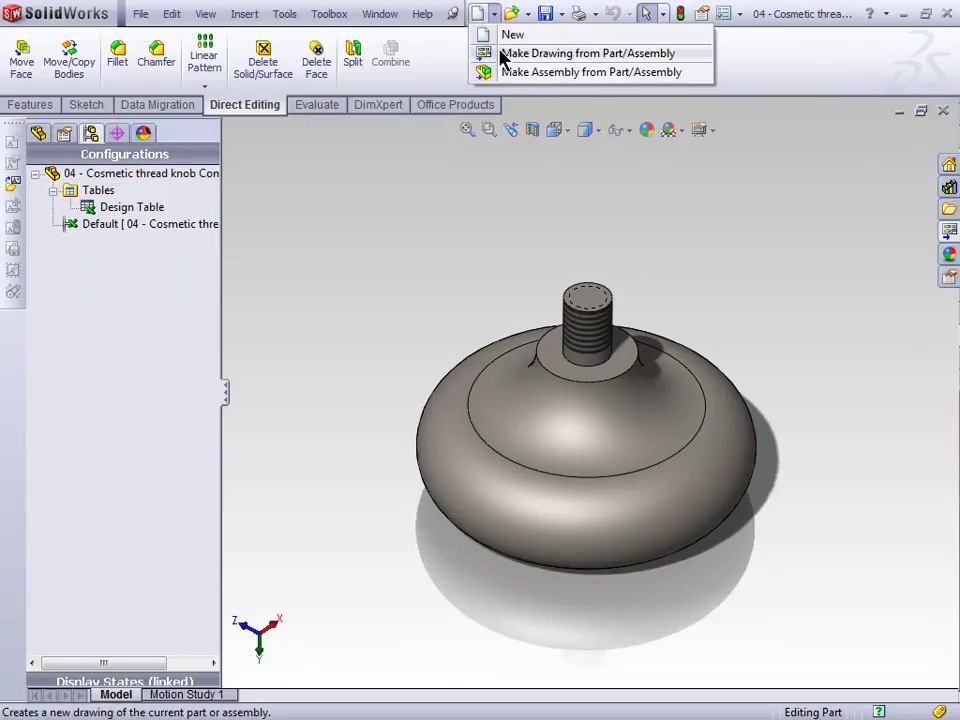
click(503, 55)
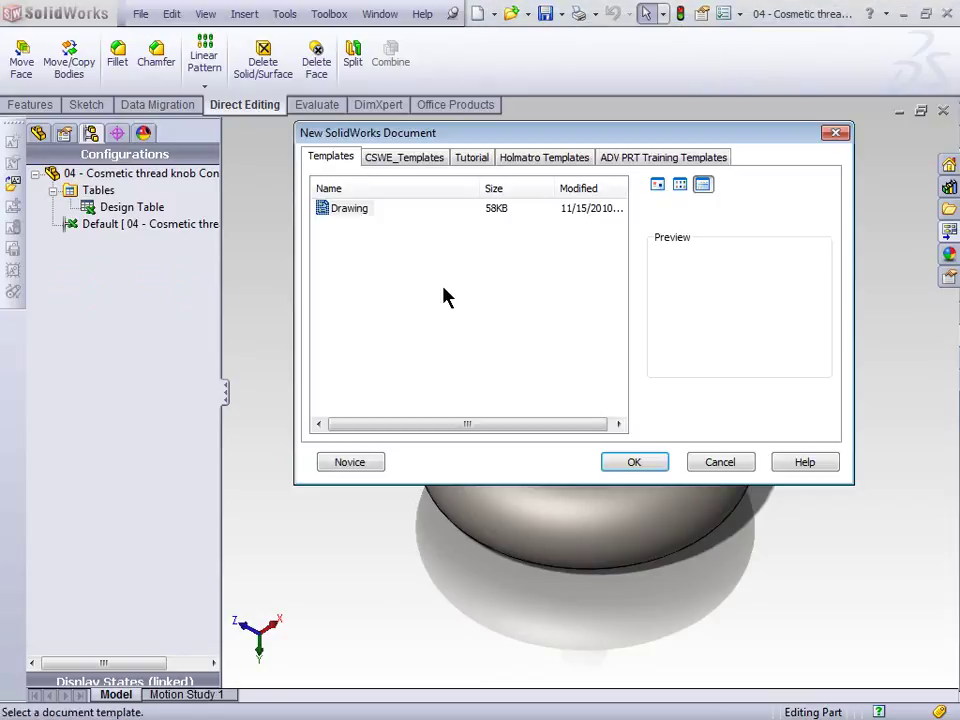
double_click(343, 207)
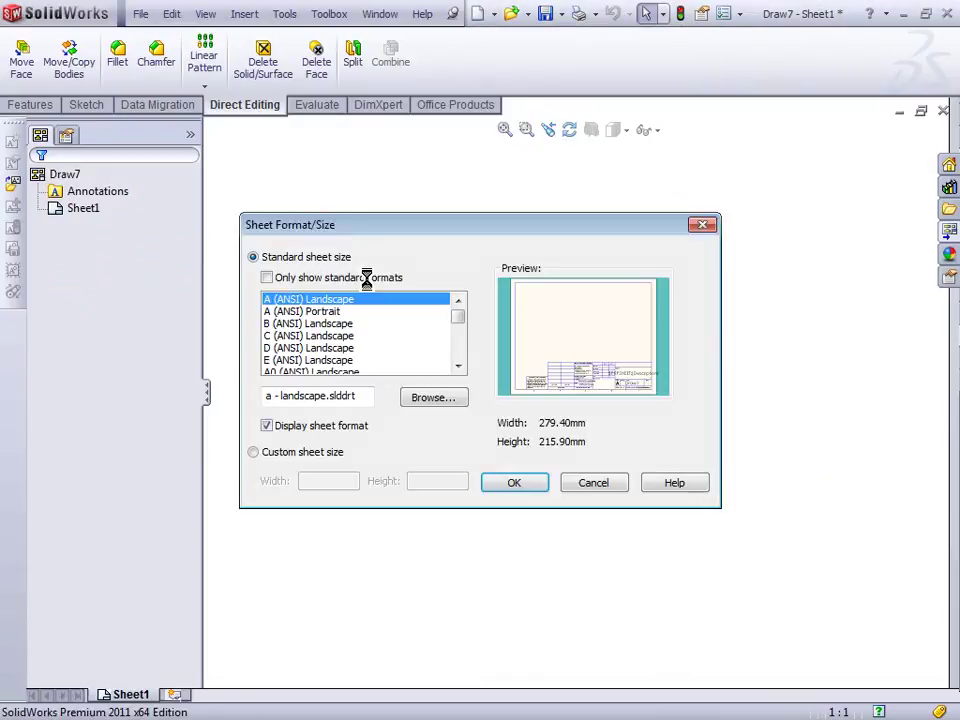
click(532, 479)
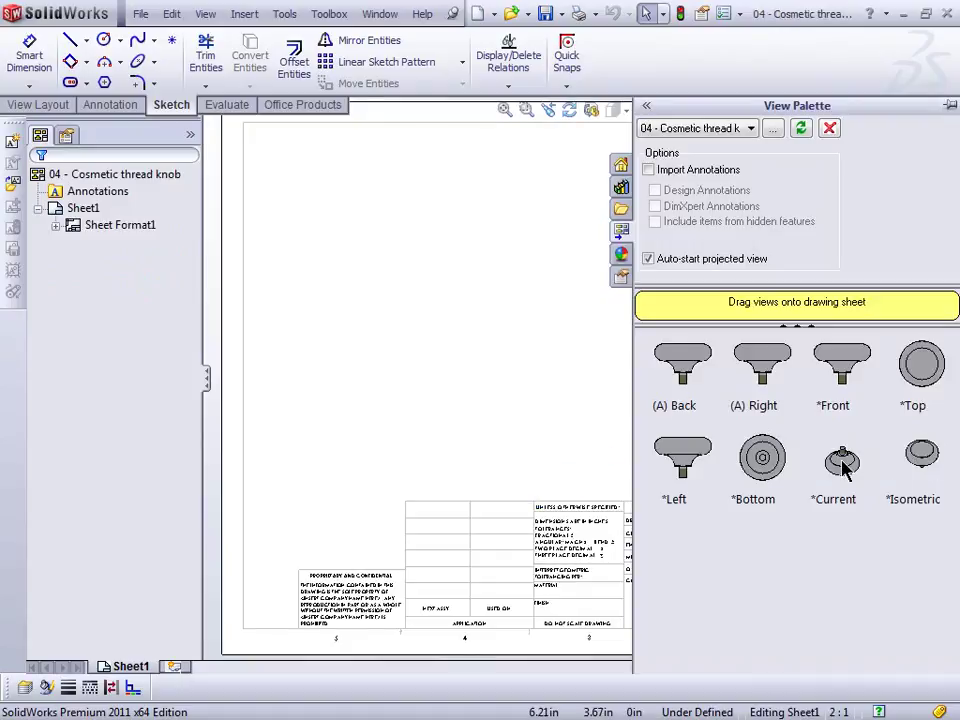
Step: Place the knob's Current view on the sheet and answer the Isometric (True) dimensions prompt
mouse_move(842, 462)
mouse_down()
mouse_move(625, 355)
mouse_move(572, 392)
mouse_move(484, 330)
mouse_up()
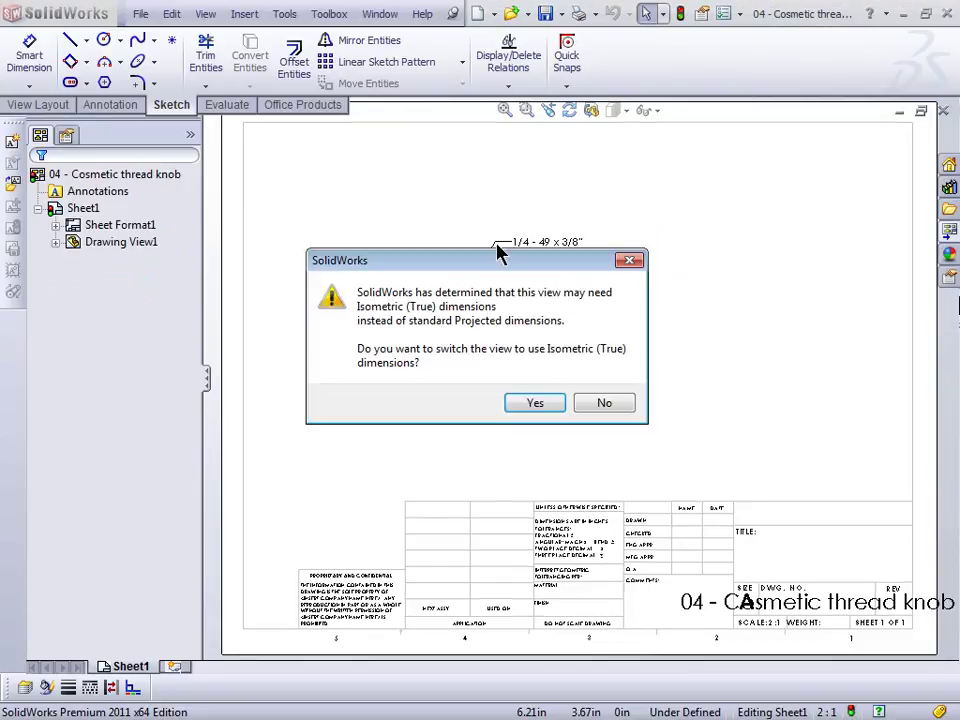
drag(496, 262, 786, 272)
click(822, 391)
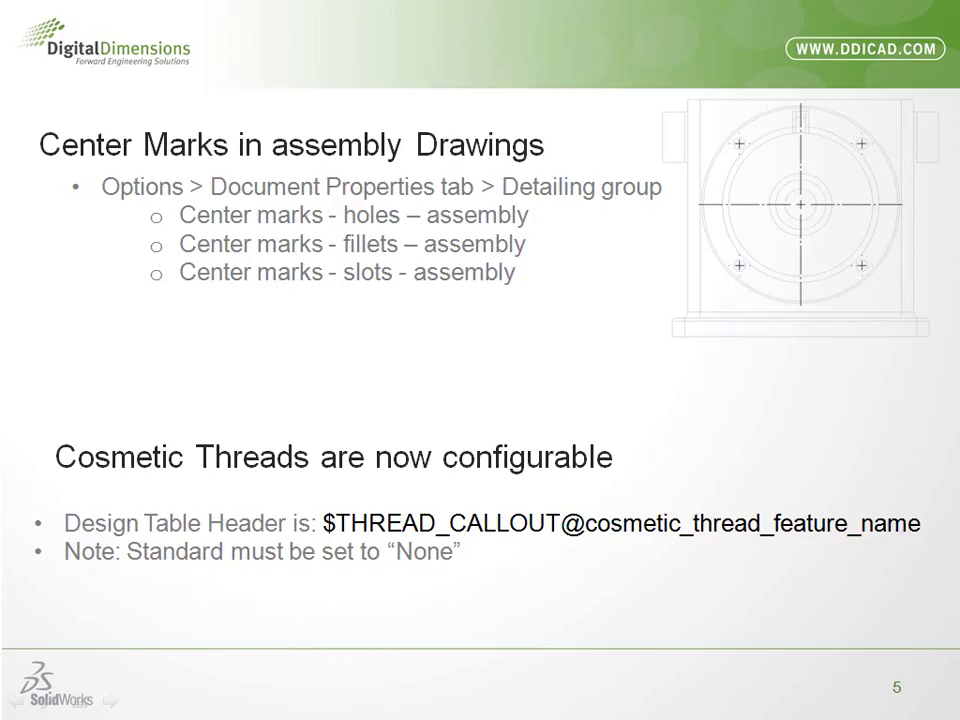
click(109, 699)
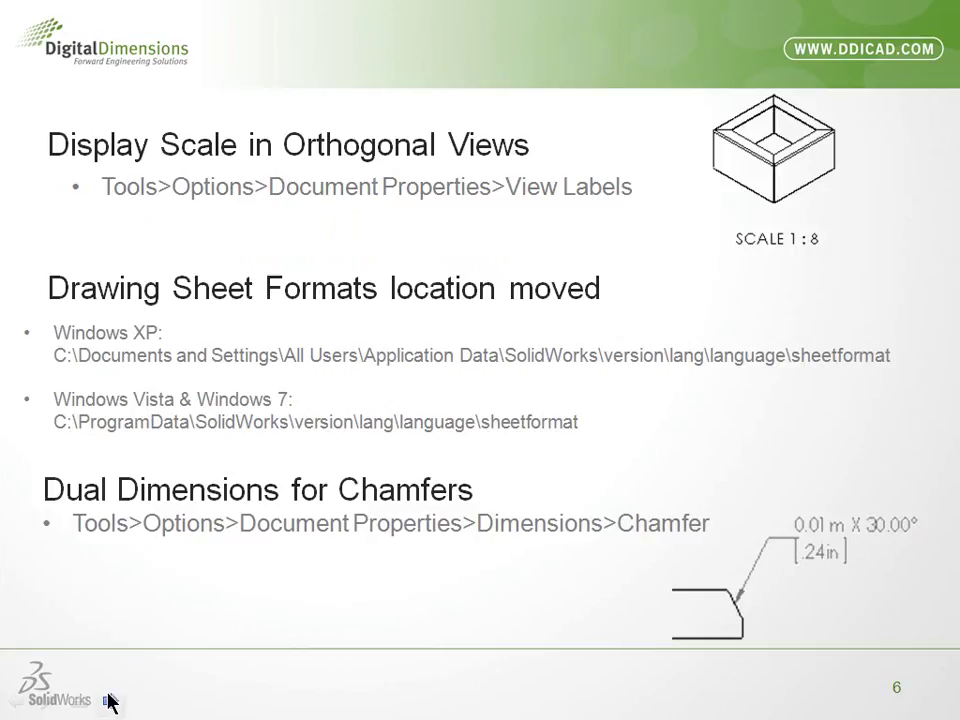
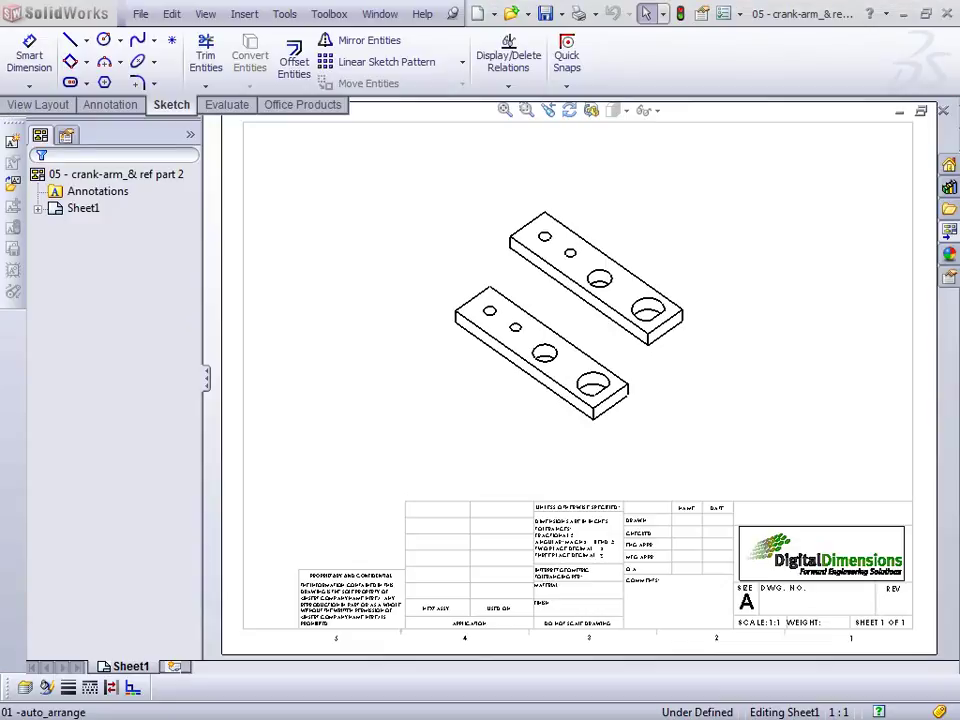
Step: Open the crank-arm part from its drawing view and inspect its two solid bodies
click(490, 266)
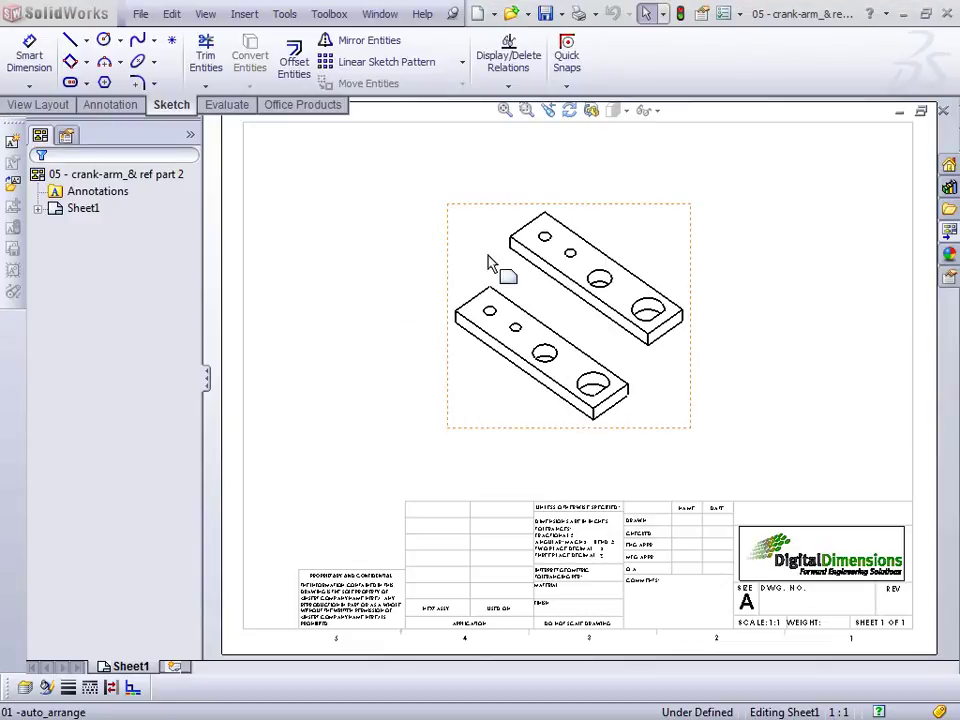
right_click(490, 263)
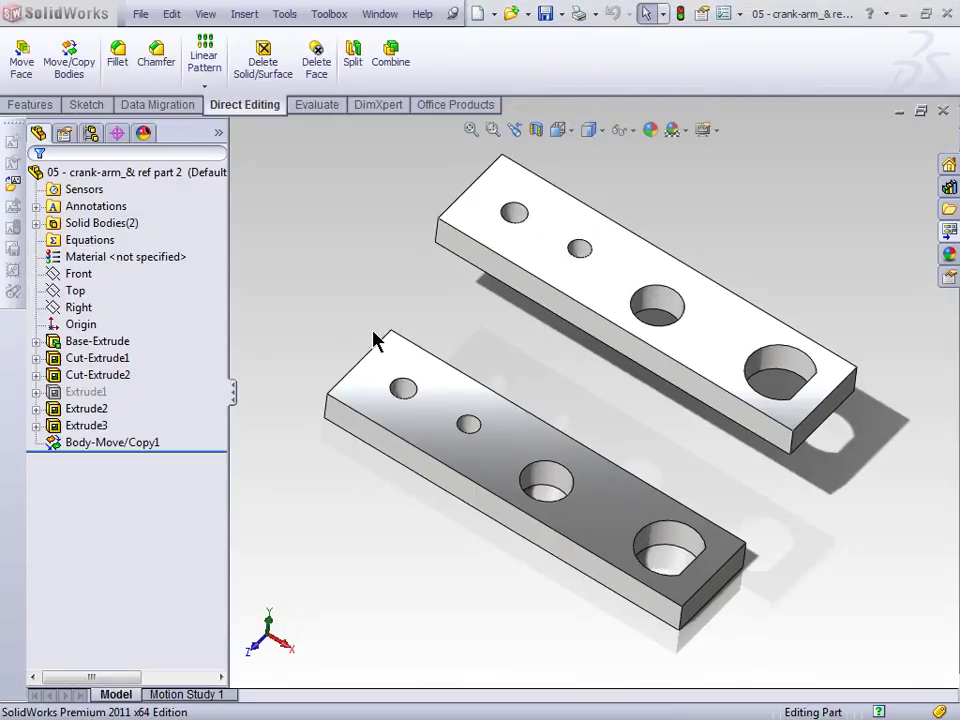
middle_drag(568, 403, 566, 365)
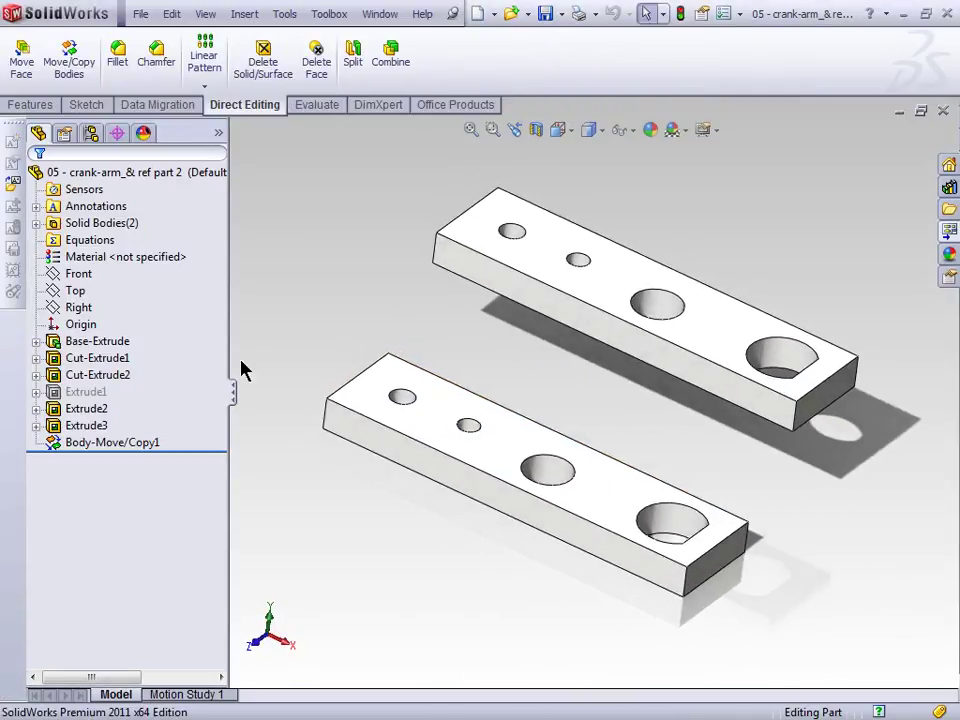
Step: Examine the Body-Move/Copy1 feature and locate the Move/Copy command among the insertable features without starting it
click(195, 449)
mouse_move(195, 449)
mouse_down()
mouse_move(186, 431)
mouse_move(192, 452)
mouse_up()
click(119, 446)
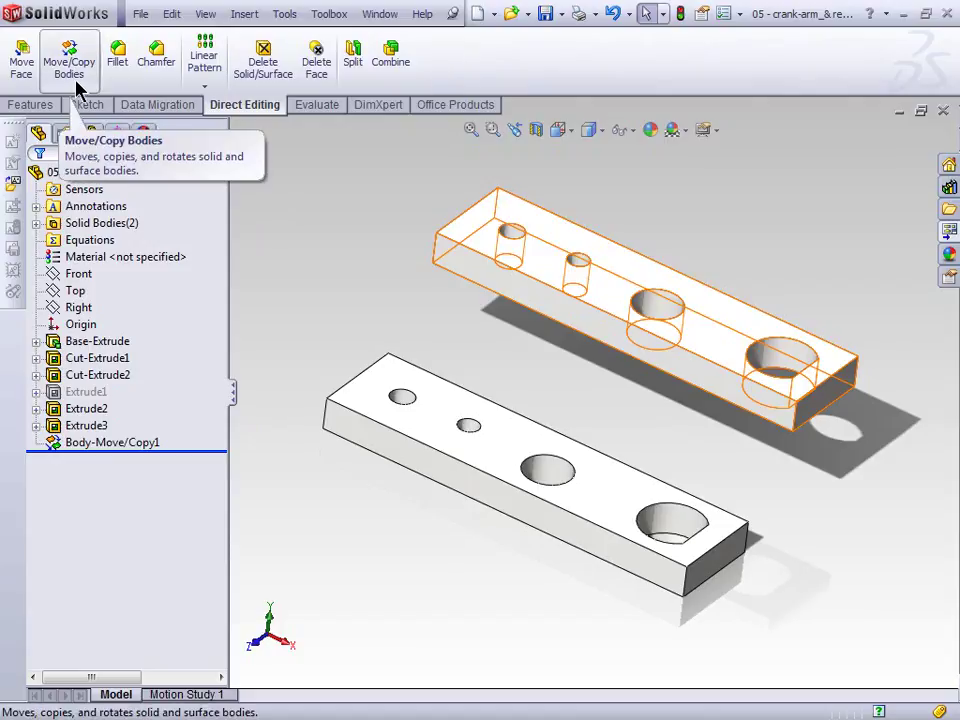
click(250, 18)
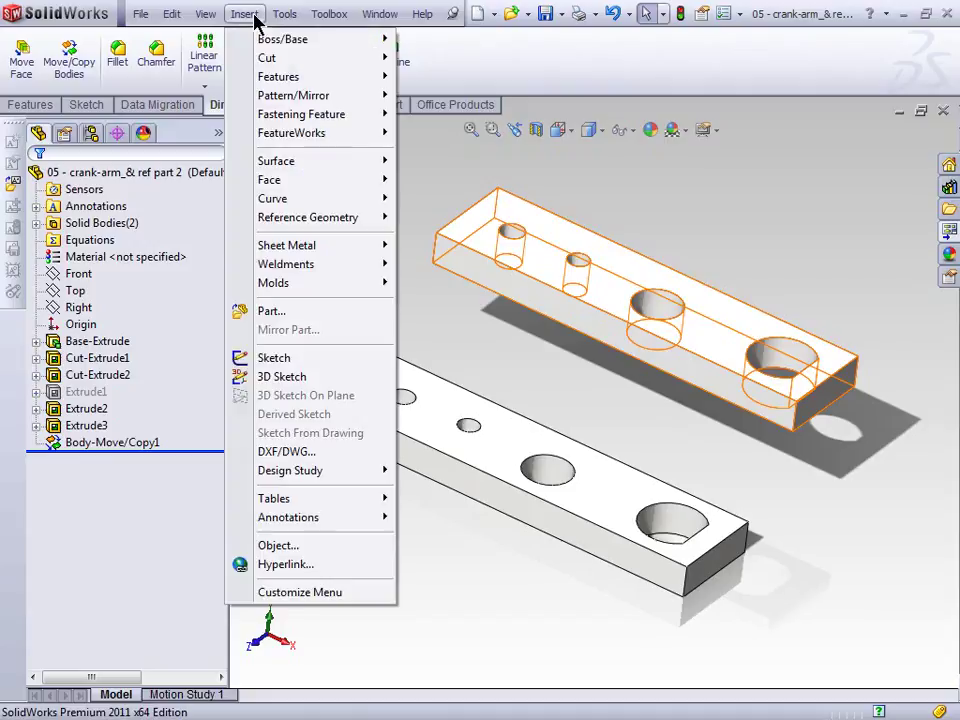
mouse_move(268, 84)
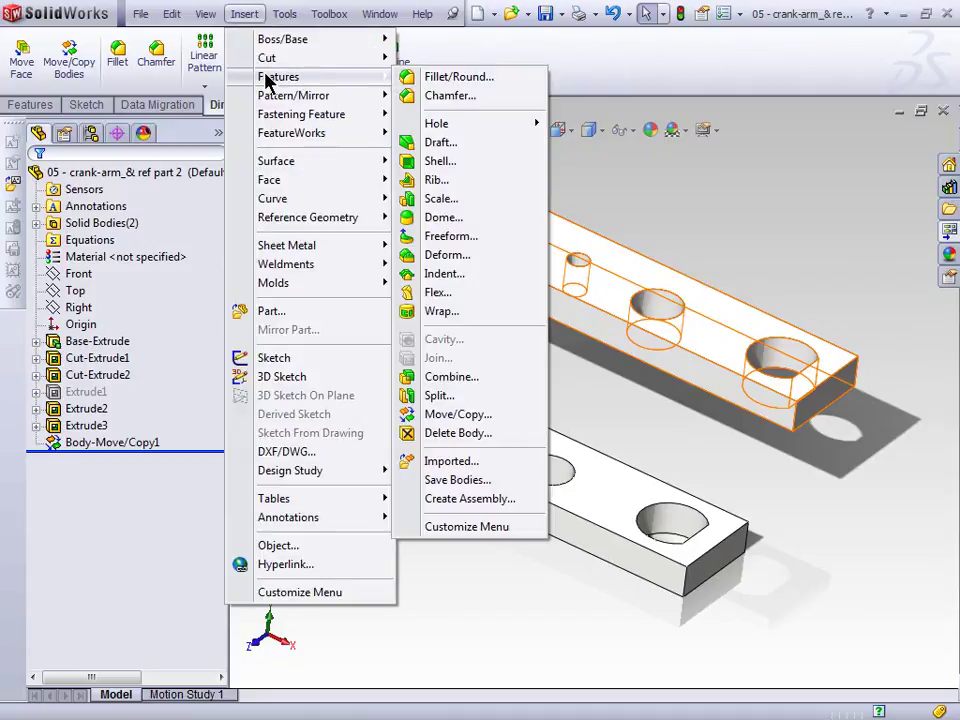
click(774, 216)
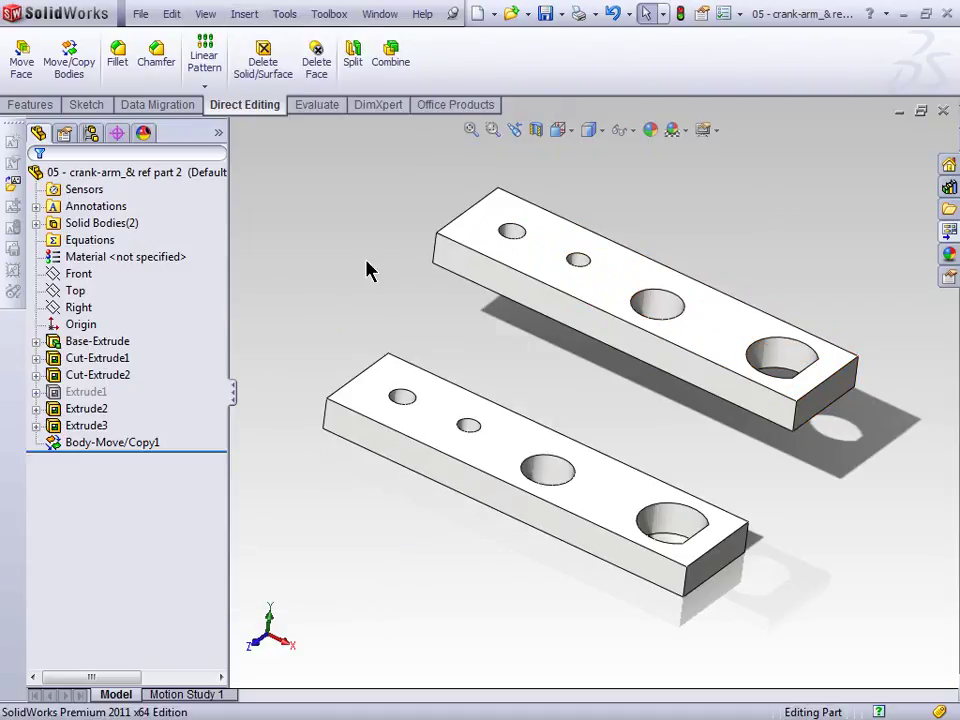
Step: Switch back to the crank-arm drawing and hide the upper rear body in Drawing View1
click(382, 16)
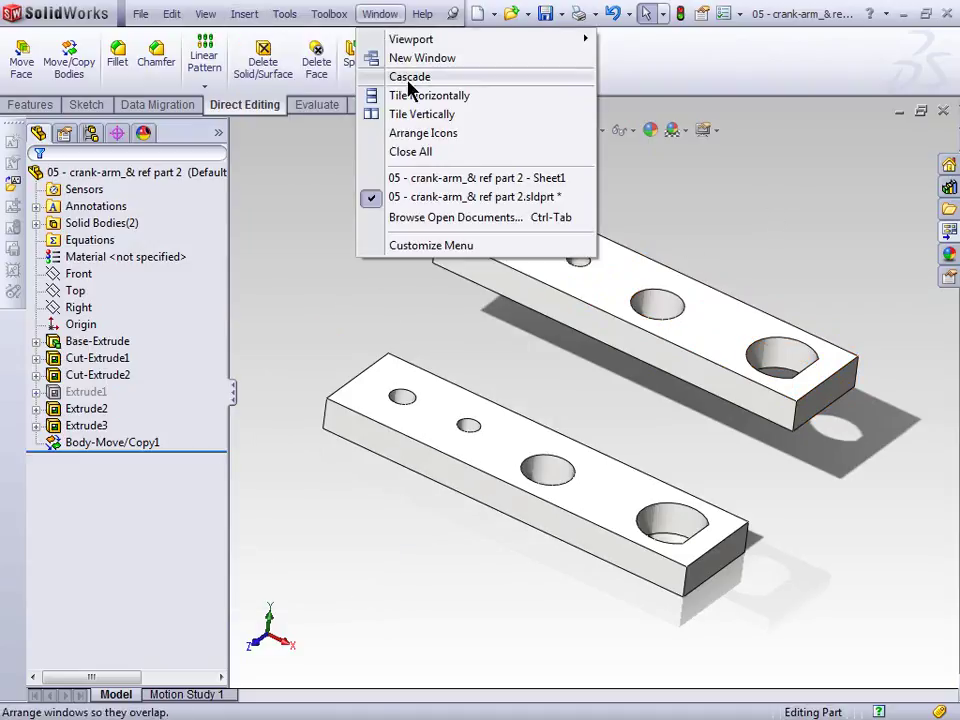
click(420, 179)
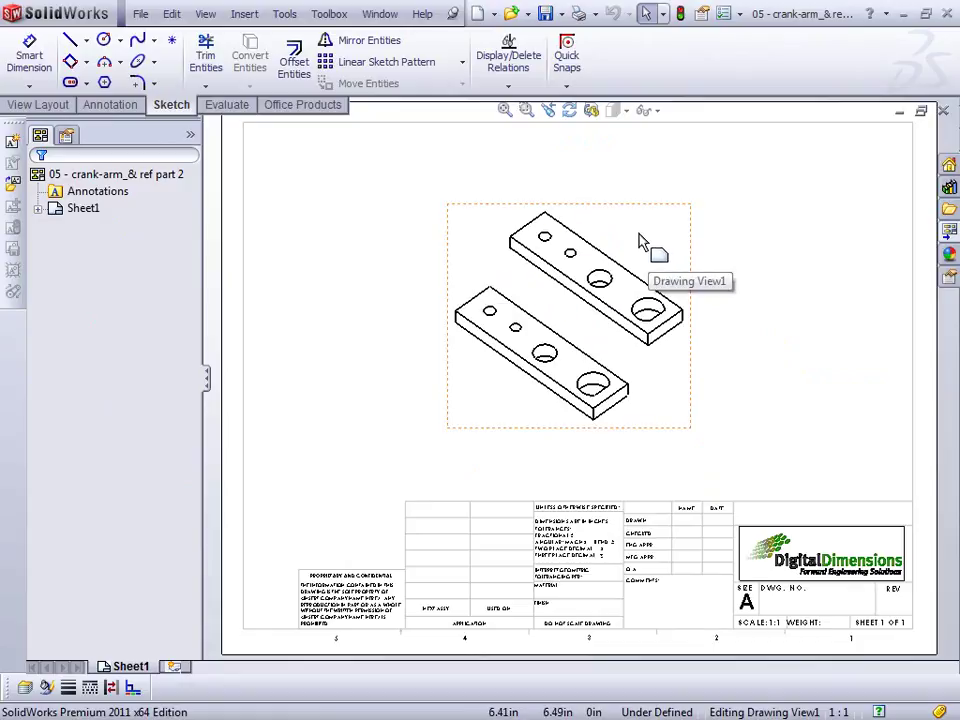
click(590, 268)
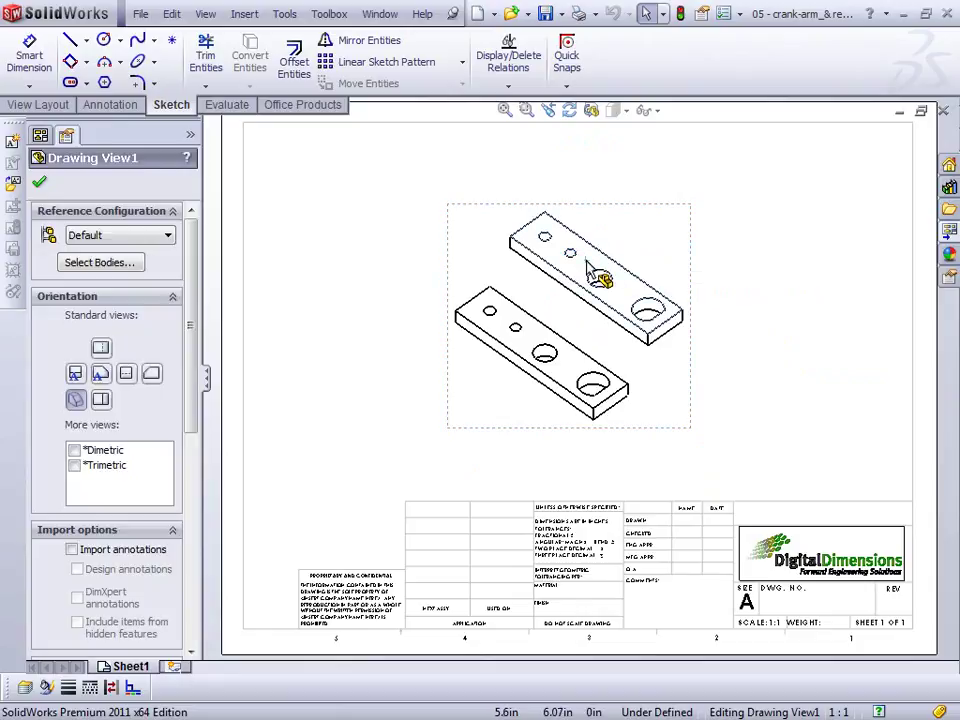
right_click(591, 268)
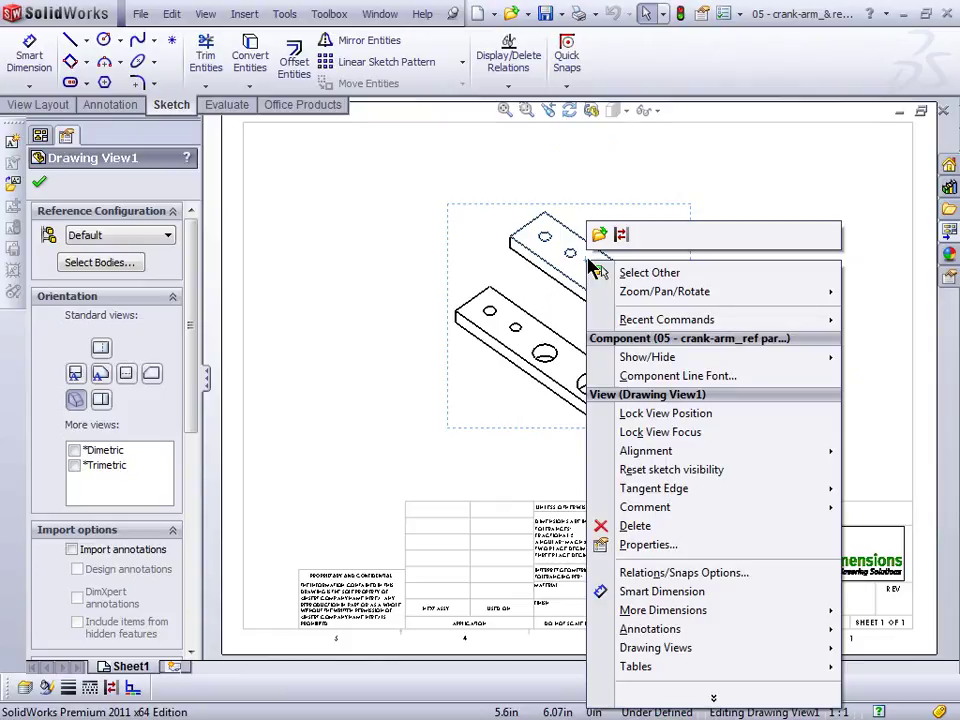
mouse_move(664, 366)
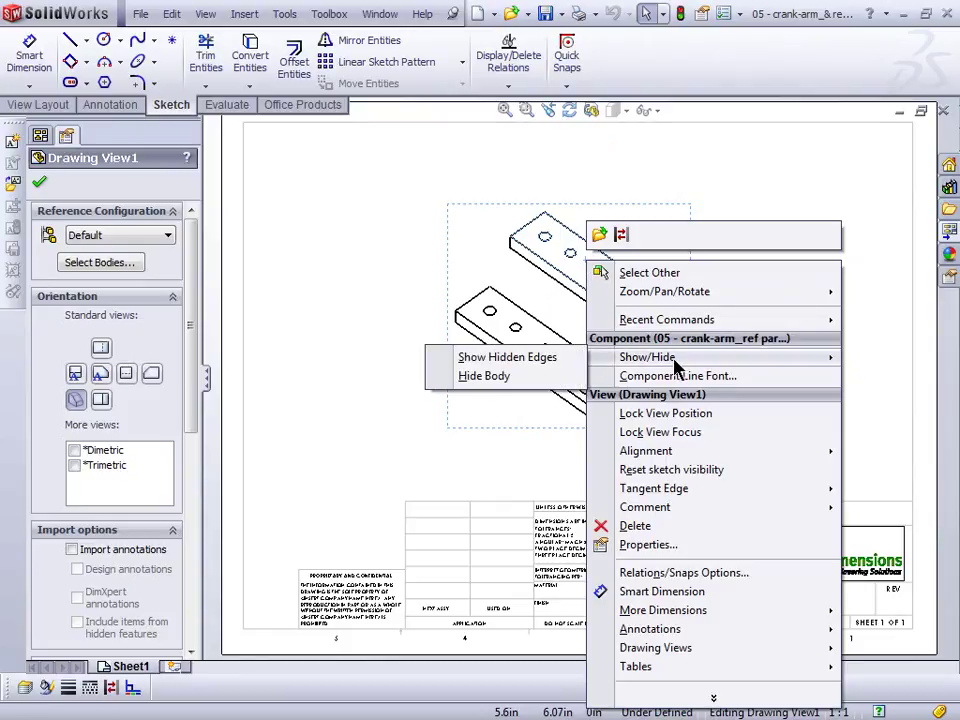
click(502, 376)
click(745, 303)
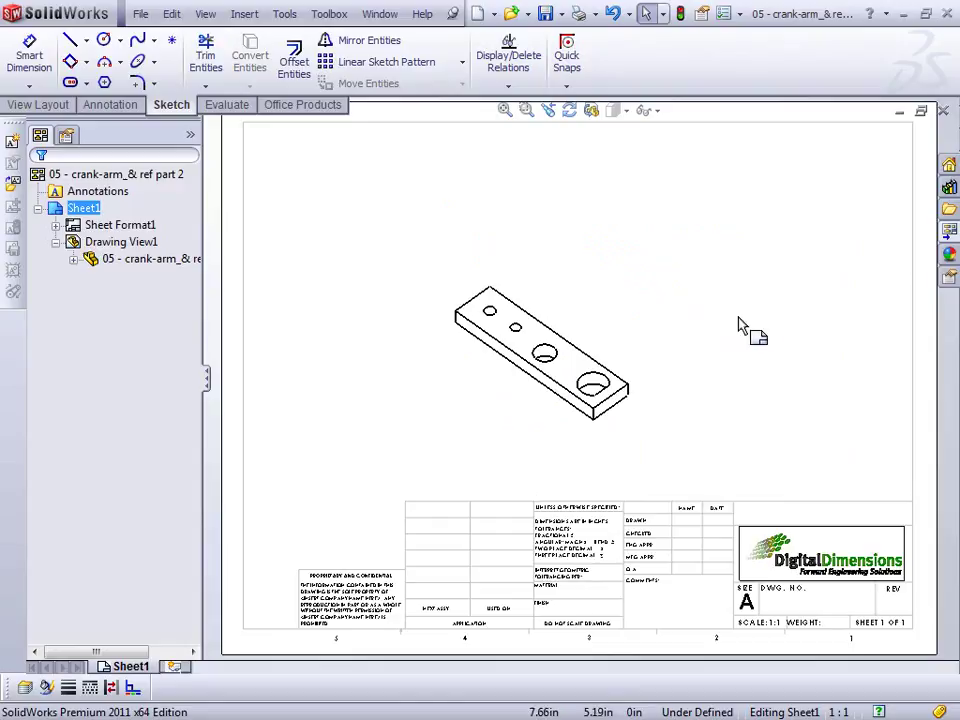
Step: Show the hidden rear body again in Drawing View1 by removing Body-Move/Copy1 from the view's list of hidden bodies
right_click(582, 298)
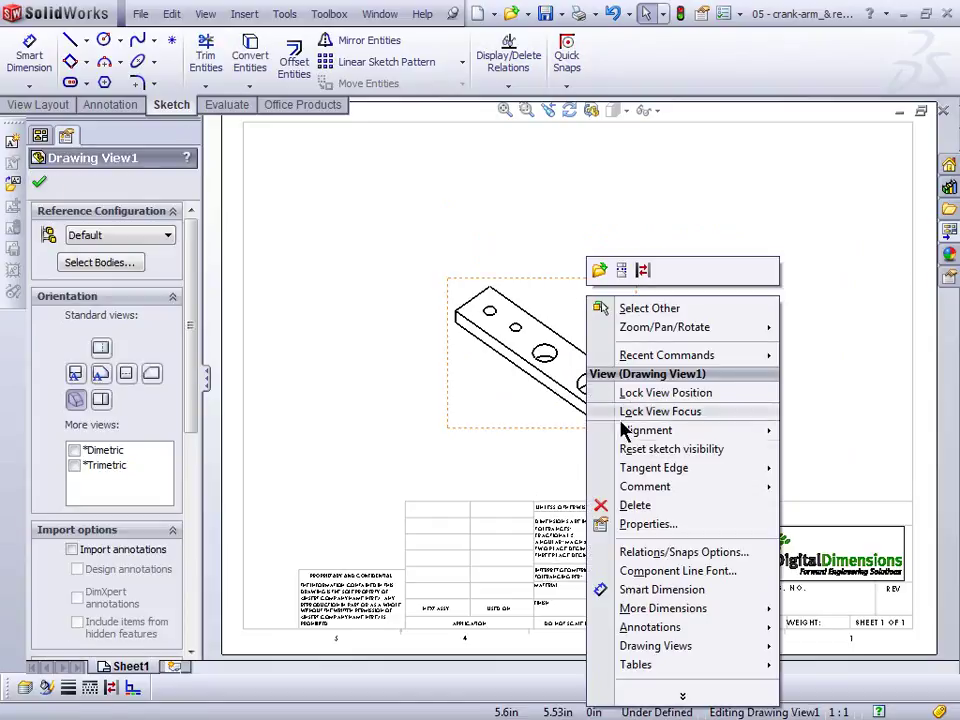
click(645, 527)
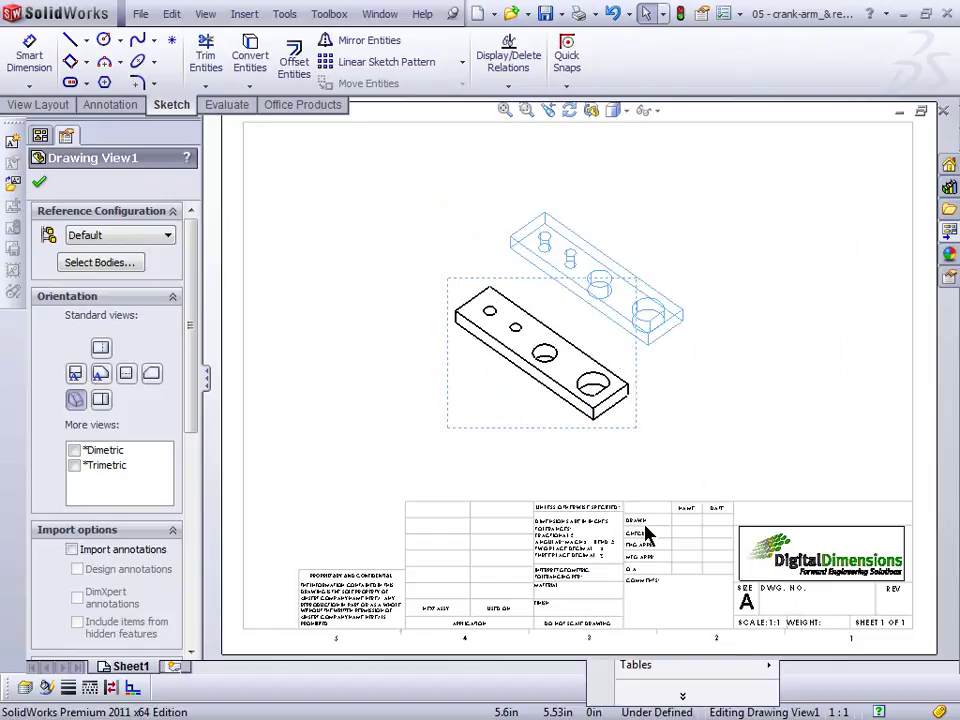
click(620, 171)
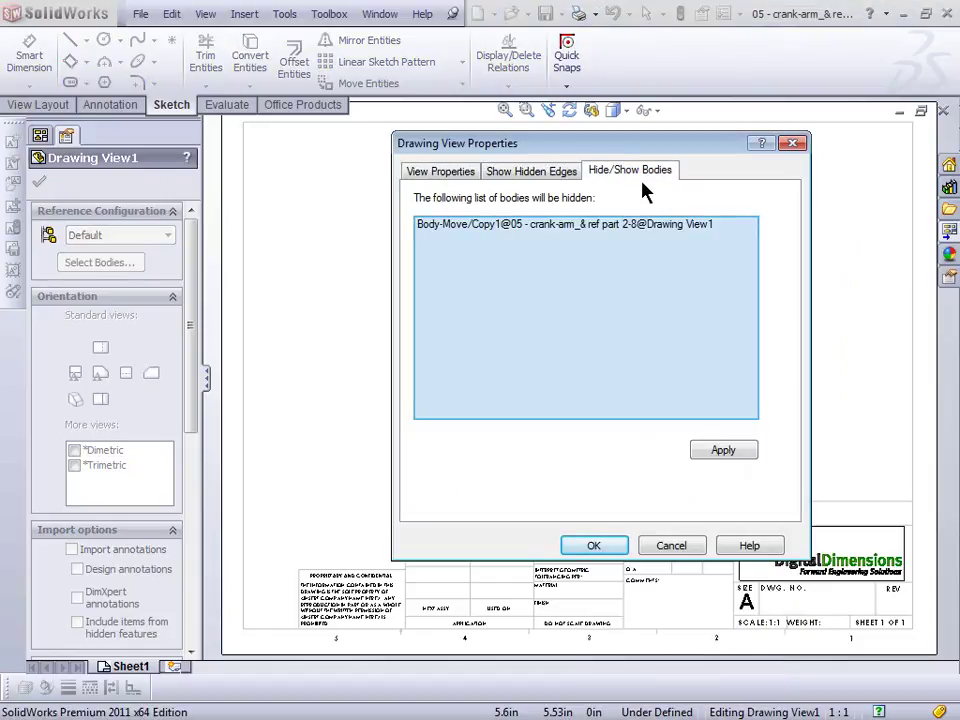
click(534, 225)
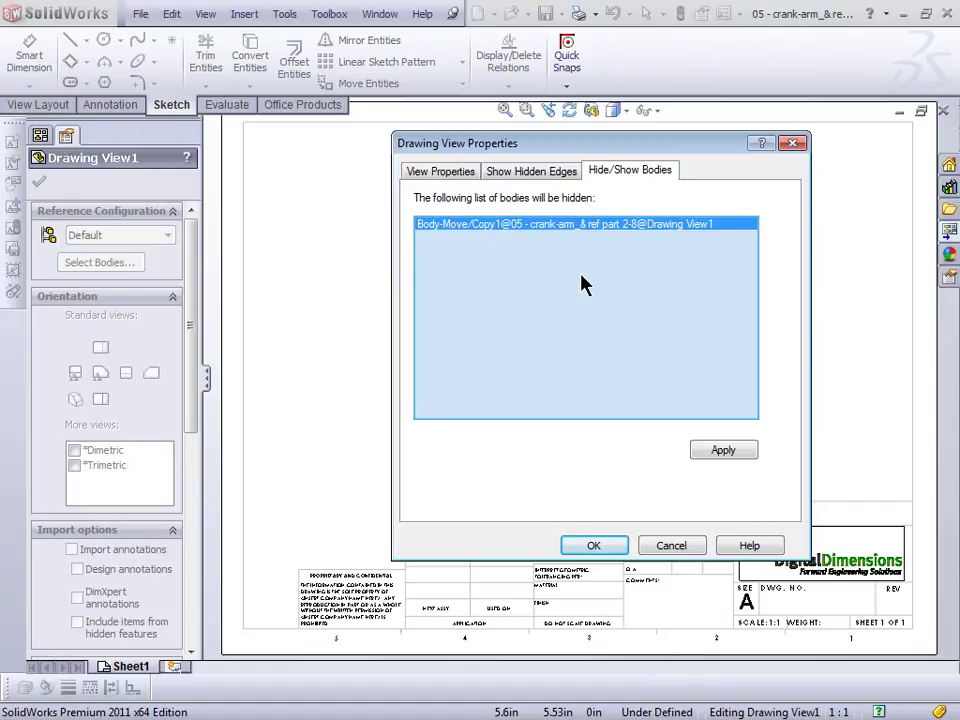
key(Delete)
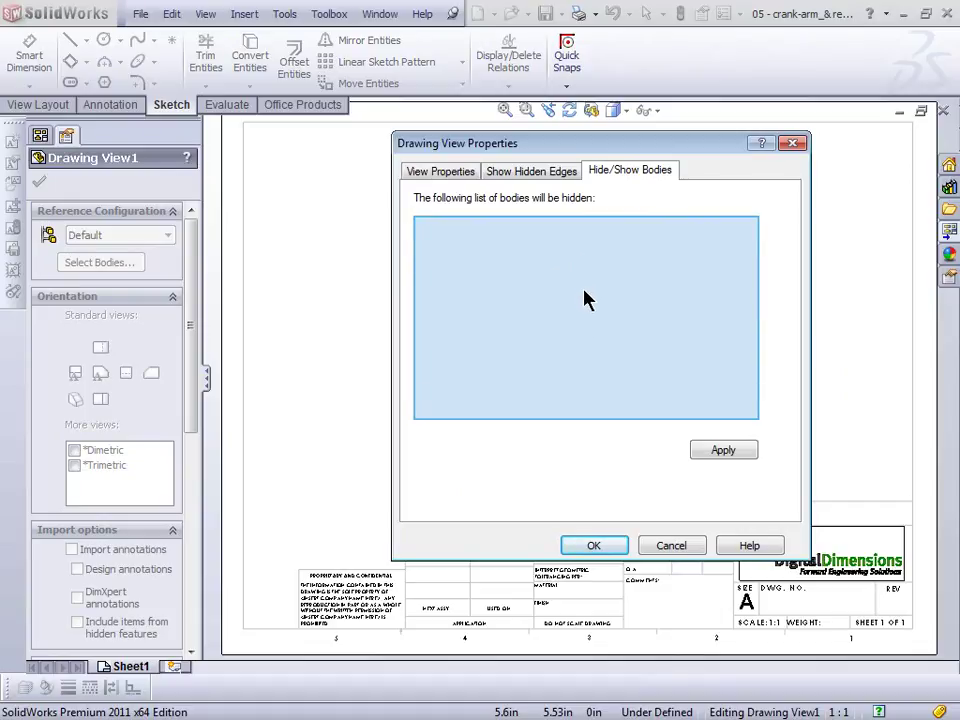
click(600, 546)
click(766, 390)
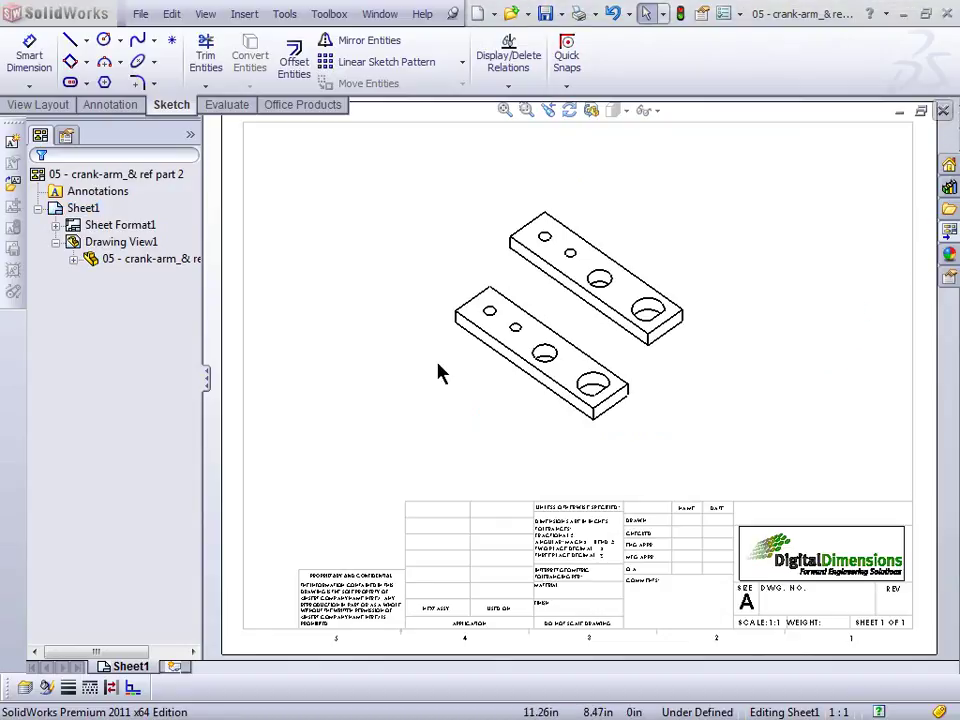
Step: Switch to the crank-arm part and close it without saving the changes
key(ctrl+Tab)
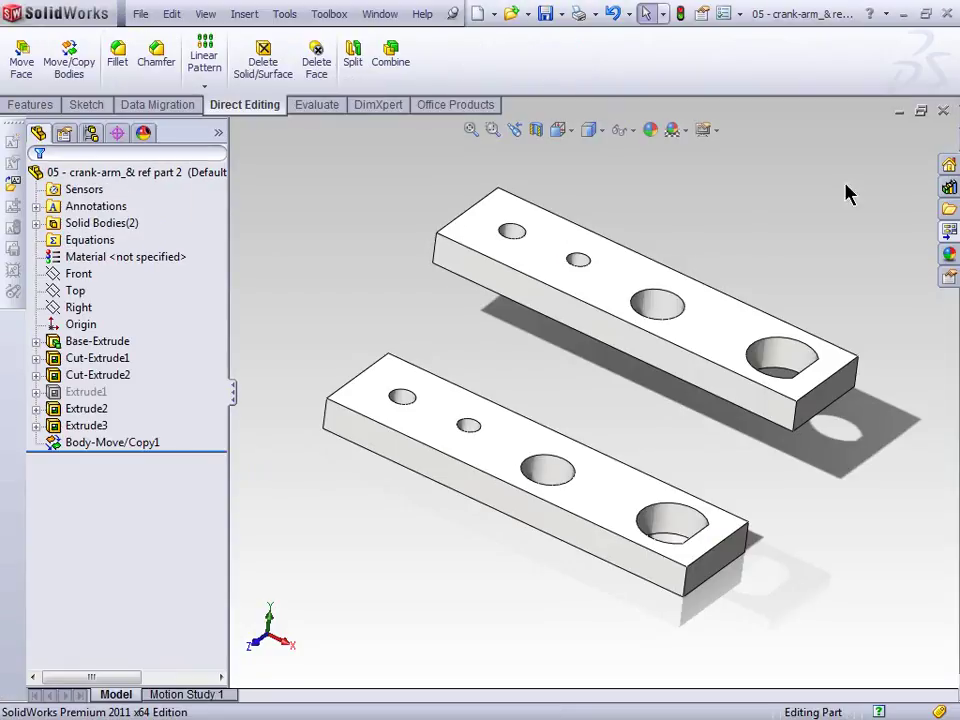
click(943, 110)
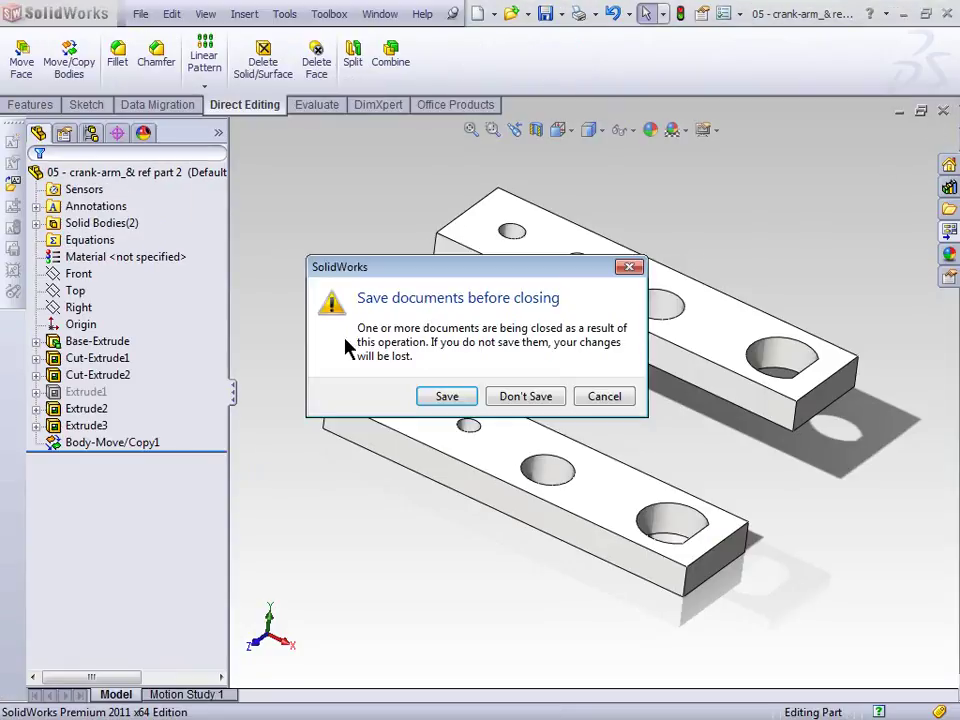
click(510, 398)
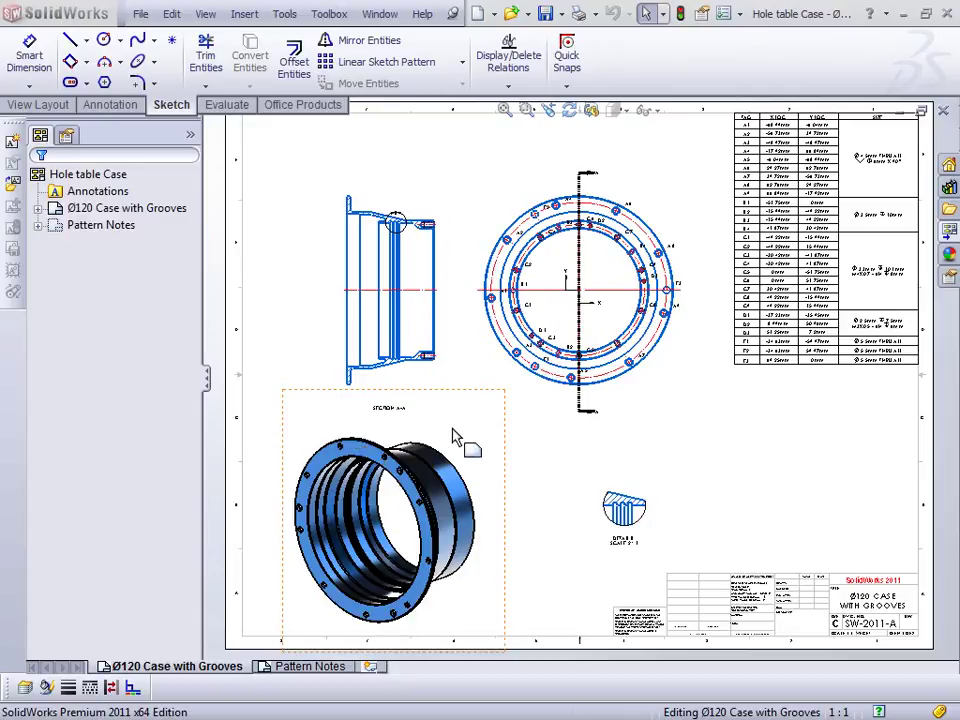
Step: Select the shaded isometric case view and look for the 3D Drawing View command among the customizable View commands and the view modification commands
click(455, 440)
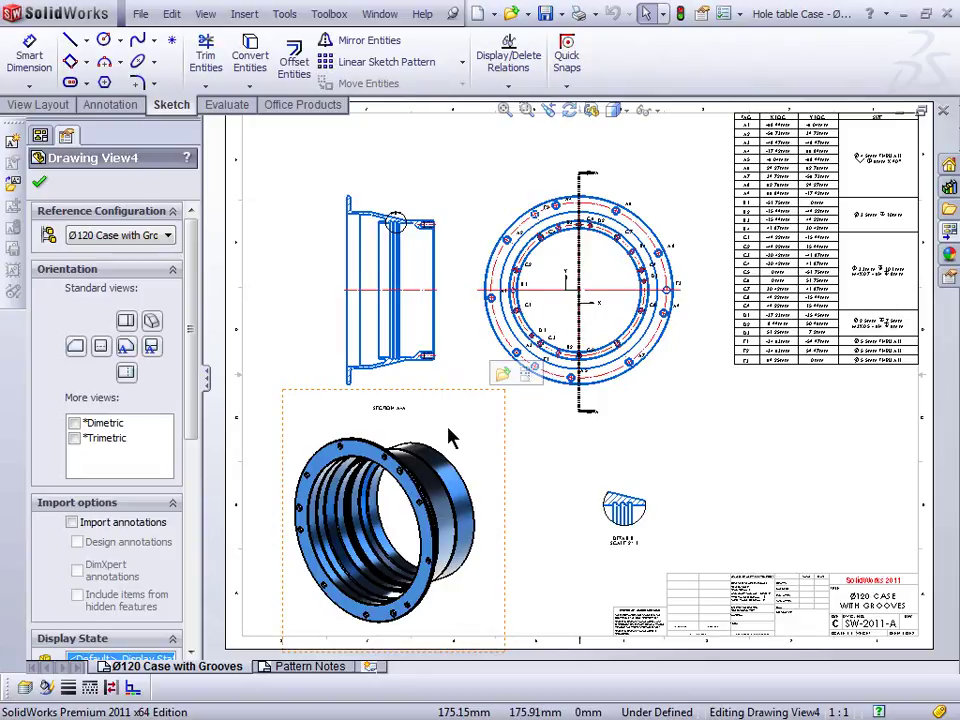
click(47, 104)
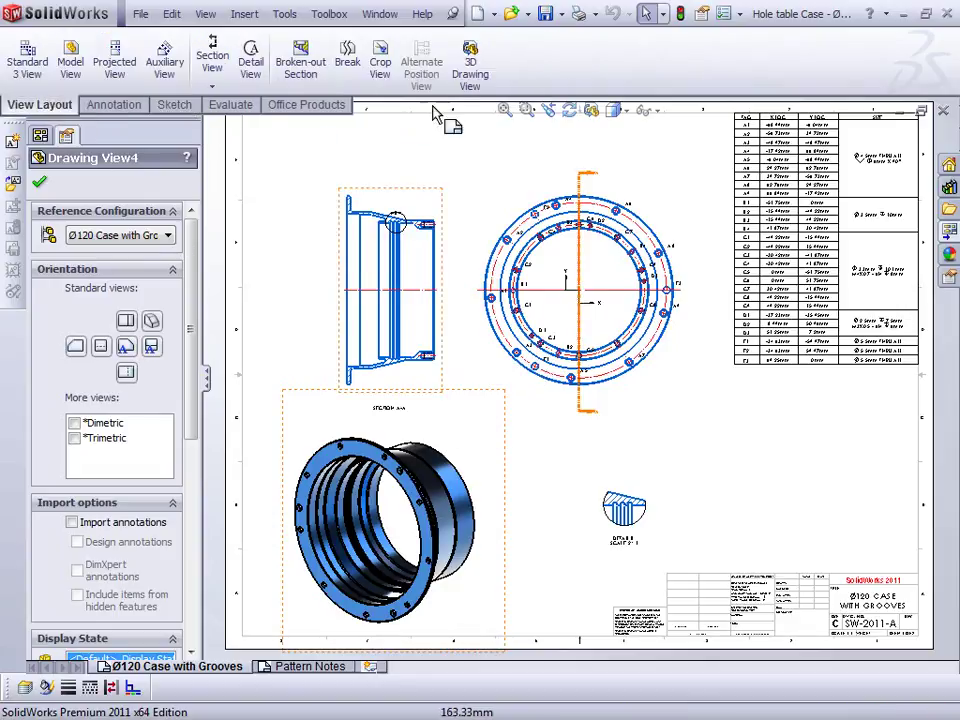
right_click(520, 63)
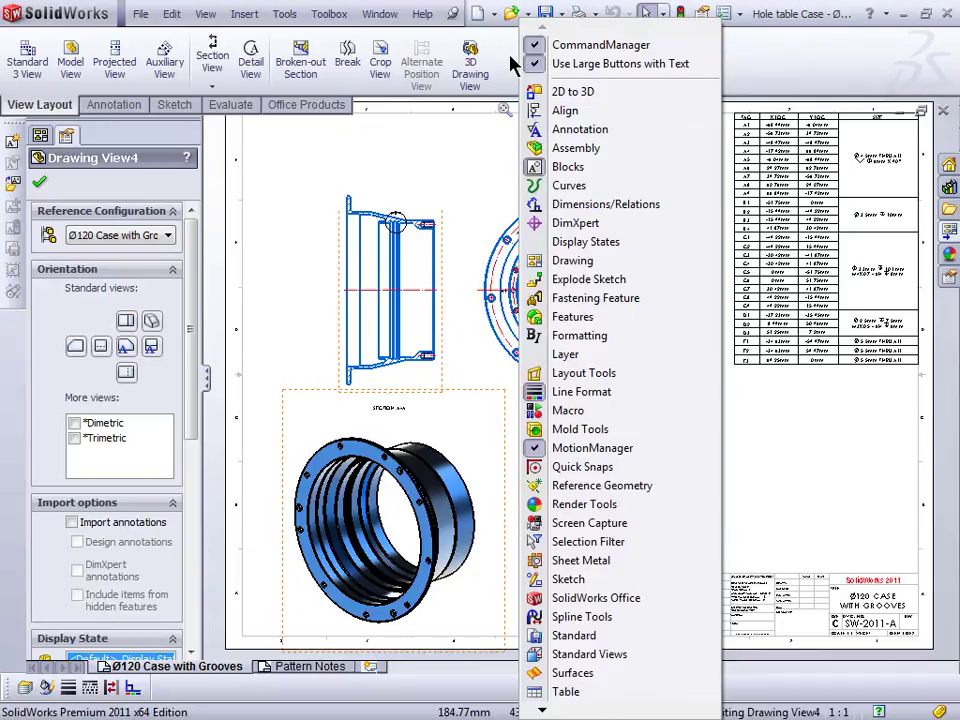
click(541, 710)
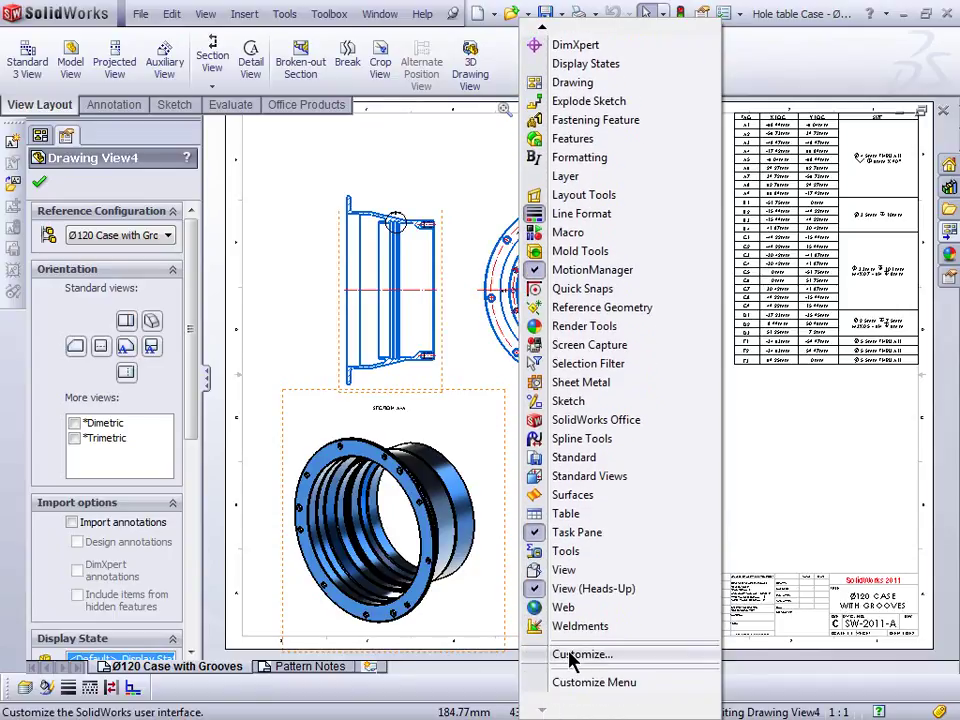
click(578, 655)
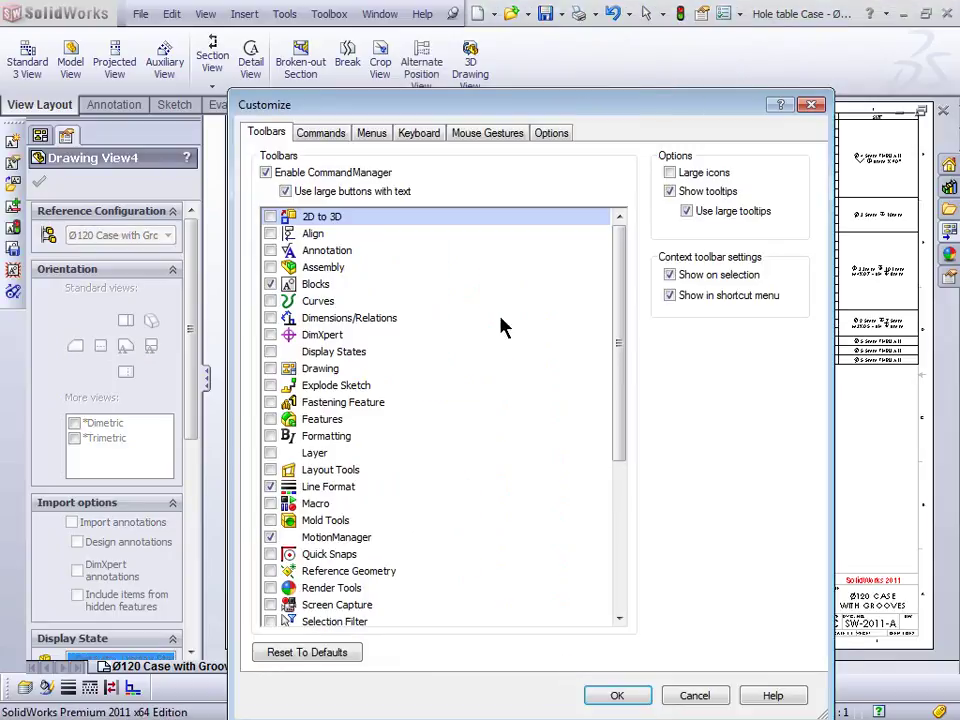
drag(537, 118, 553, 70)
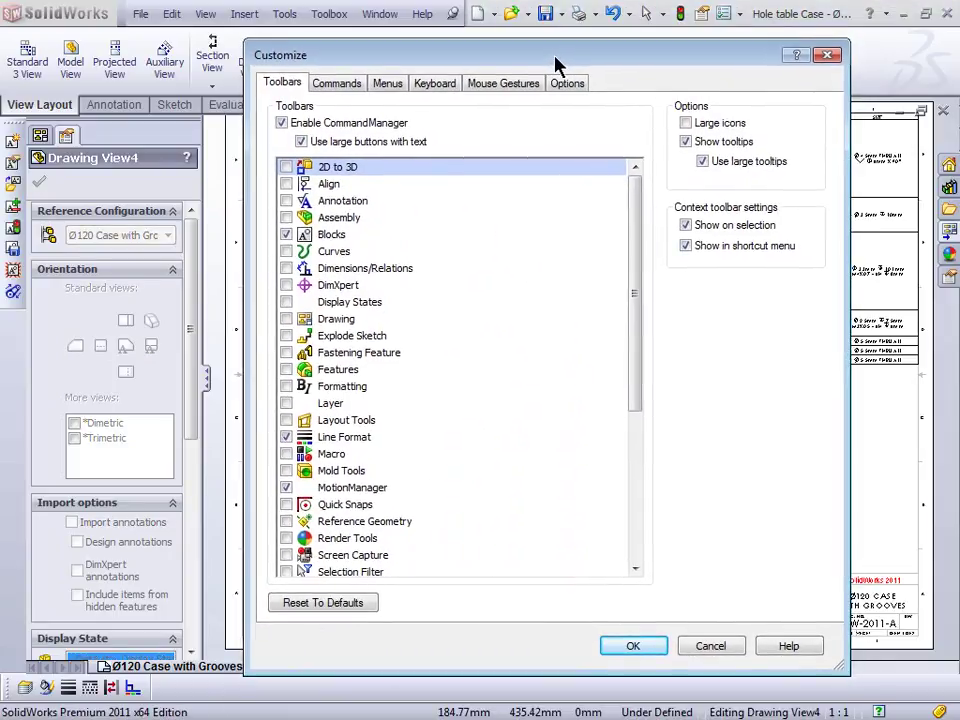
click(338, 84)
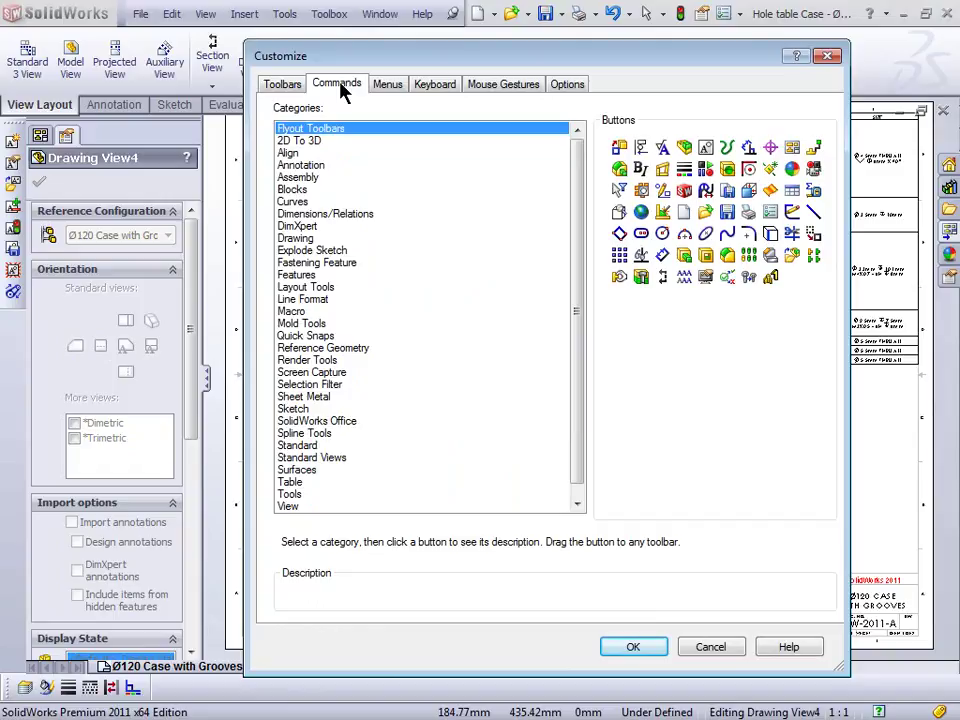
click(289, 507)
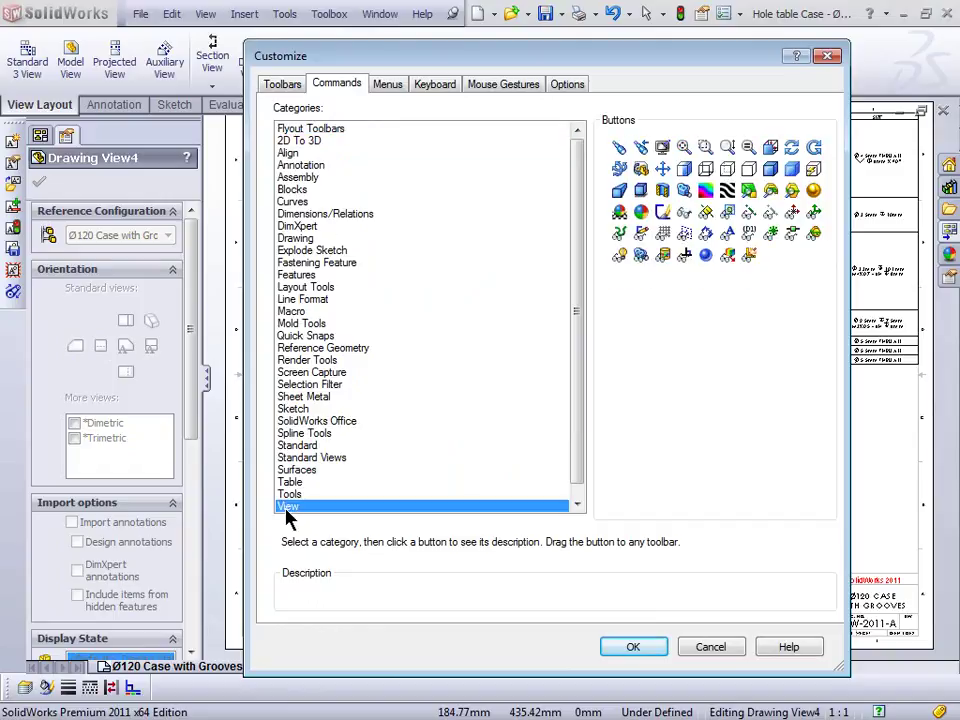
drag(638, 62, 610, 107)
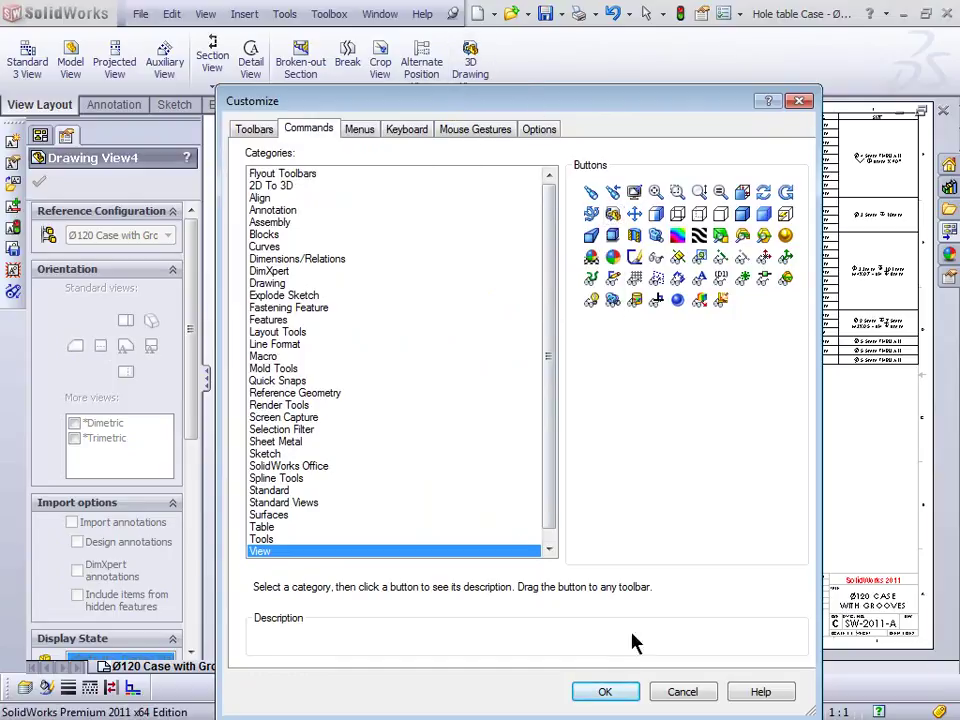
click(683, 692)
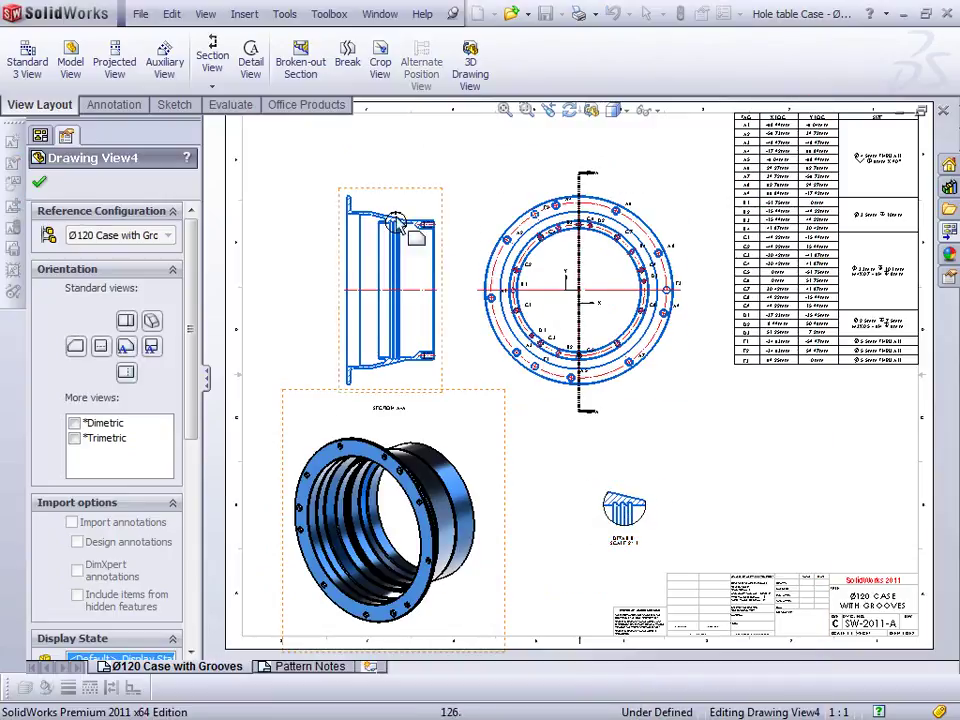
click(206, 14)
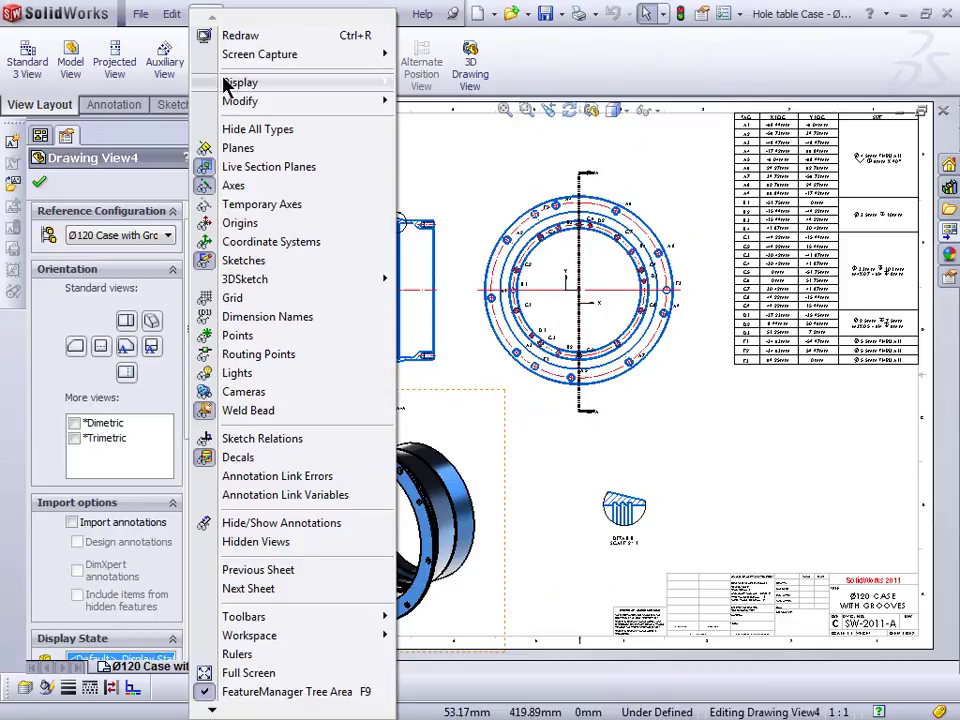
mouse_move(240, 105)
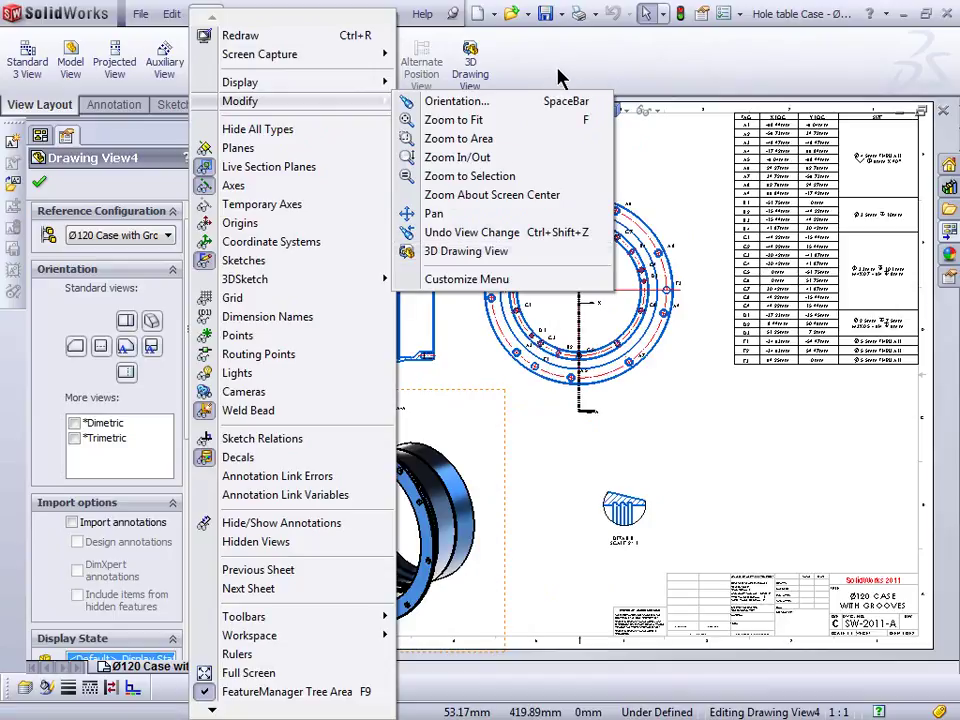
click(510, 72)
Step: Start 3D Drawing View on the shaded case view, rotate the model so its flange opening faces downward, and enlarge and reposition it
click(470, 62)
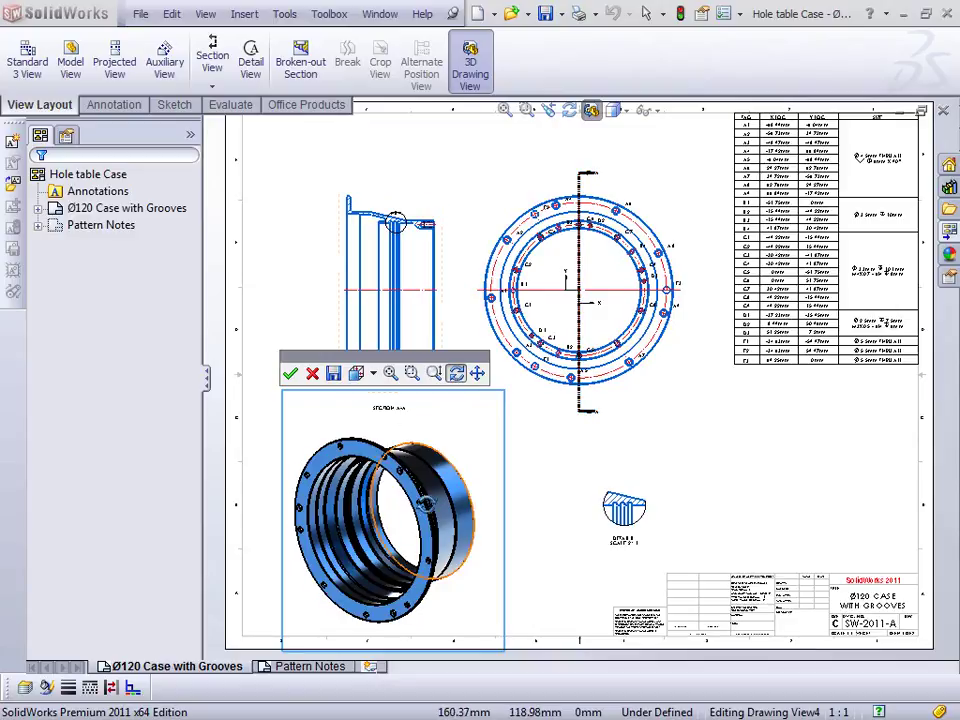
mouse_move(405, 500)
mouse_down()
mouse_move(386, 556)
mouse_move(381, 549)
mouse_move(437, 557)
mouse_move(470, 606)
mouse_move(367, 507)
mouse_move(378, 513)
mouse_up()
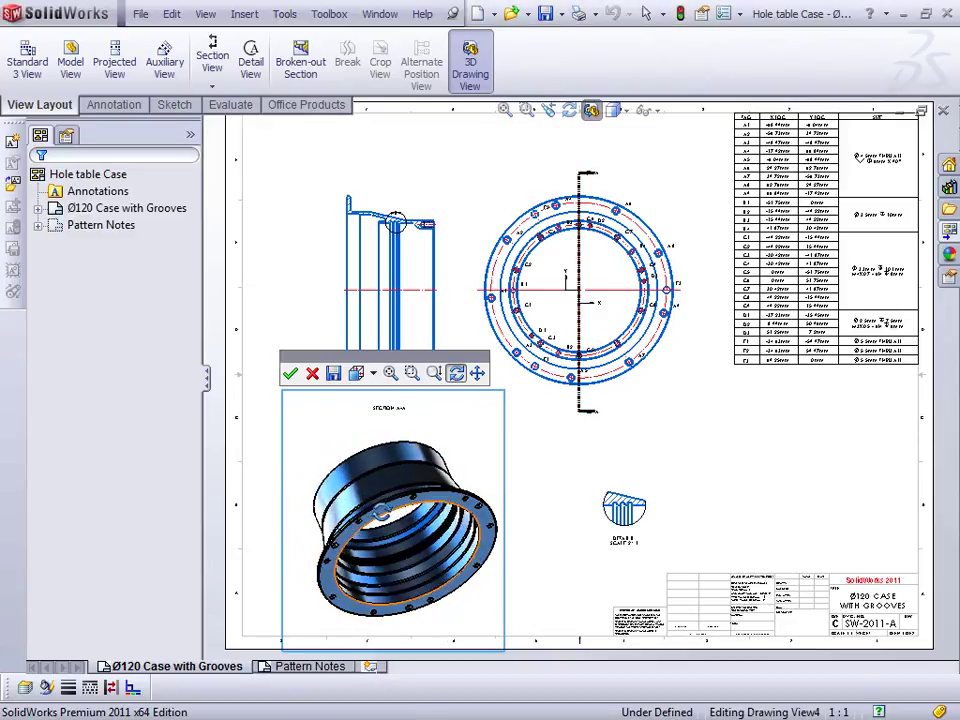
key(f)
click(434, 373)
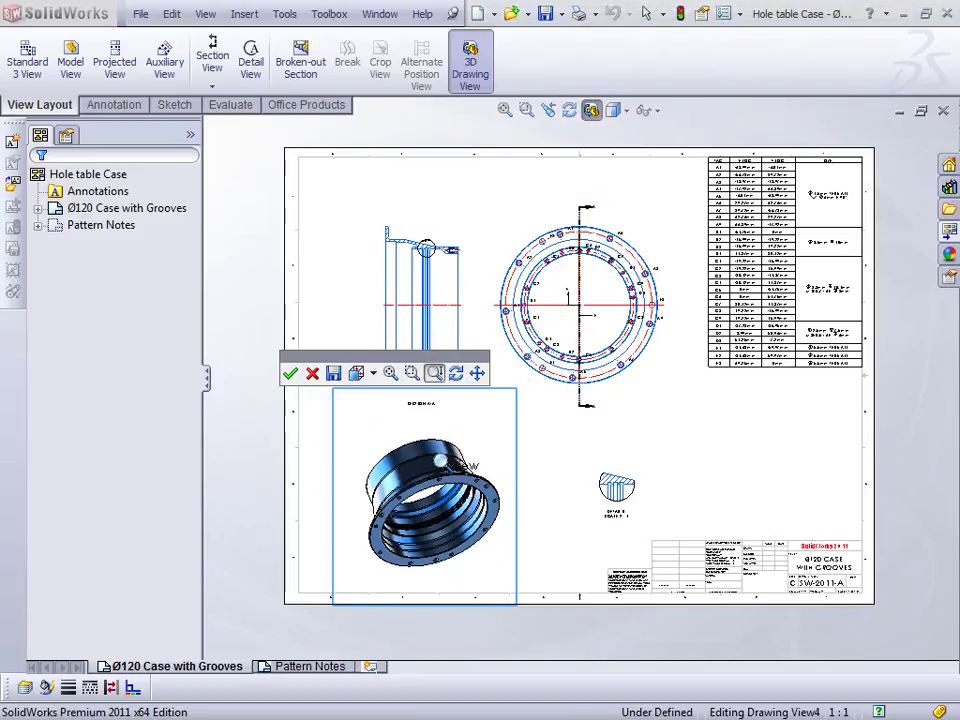
drag(441, 452, 425, 398)
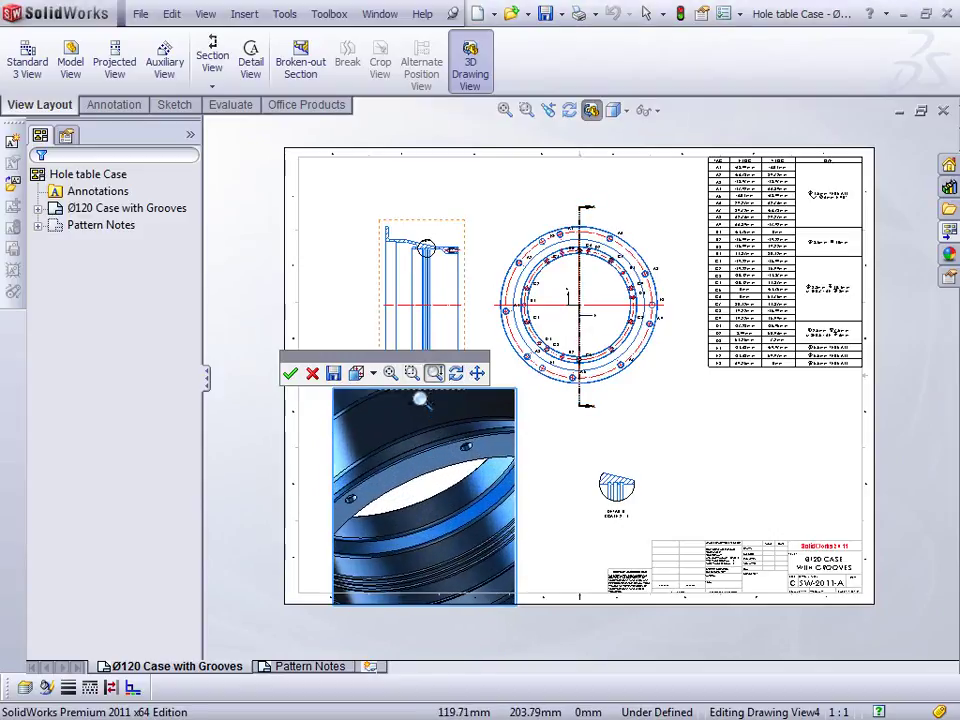
click(477, 372)
mouse_move(476, 414)
mouse_down()
mouse_move(435, 478)
mouse_move(445, 530)
mouse_up()
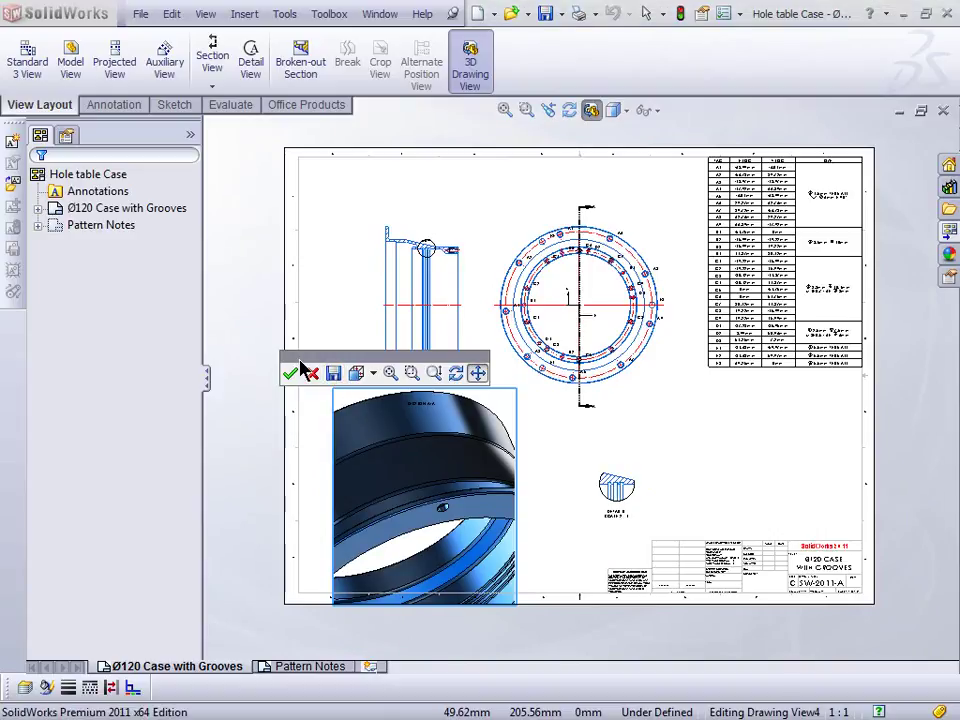
Step: Save the 3D orientation as a named view called "new cust view" and check its entry in Drawing View4's additional orientations
click(334, 374)
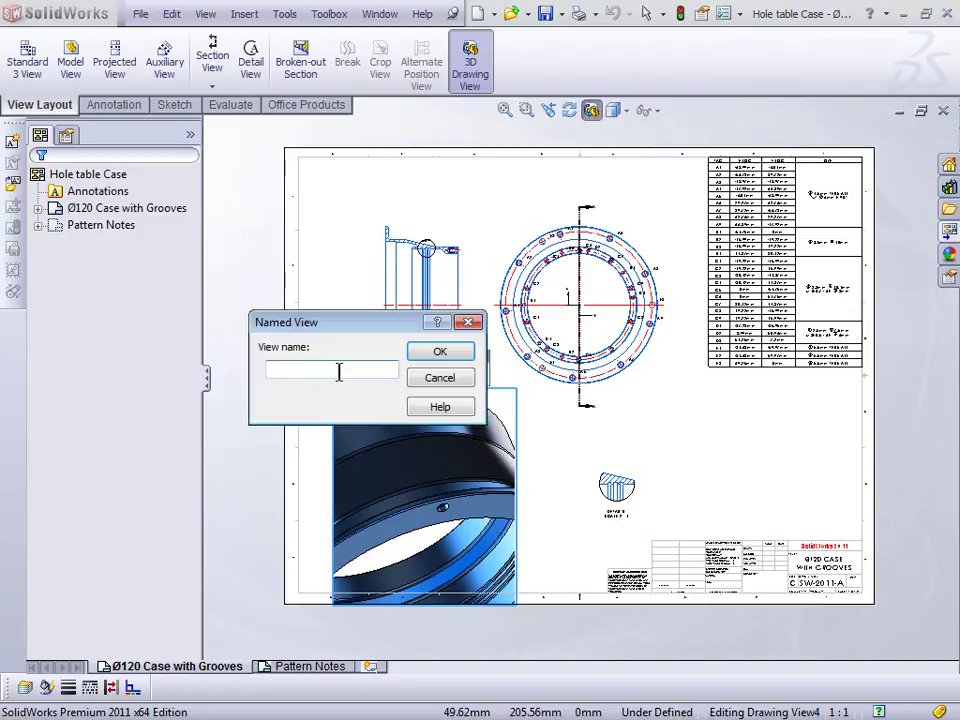
text(new cust view)
key(Return)
key(Return)
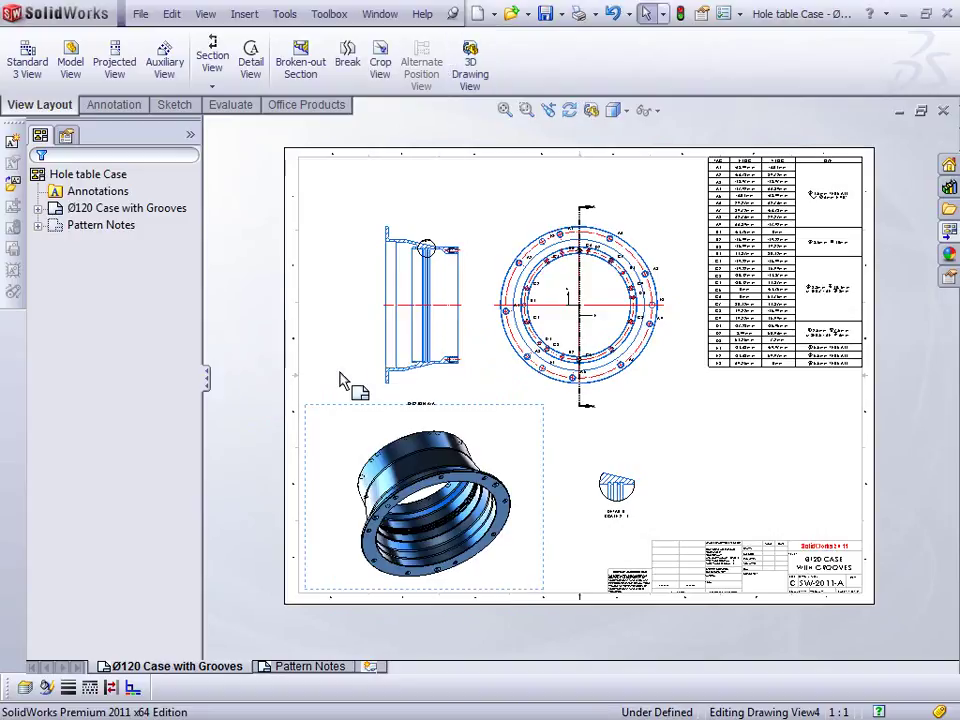
click(333, 420)
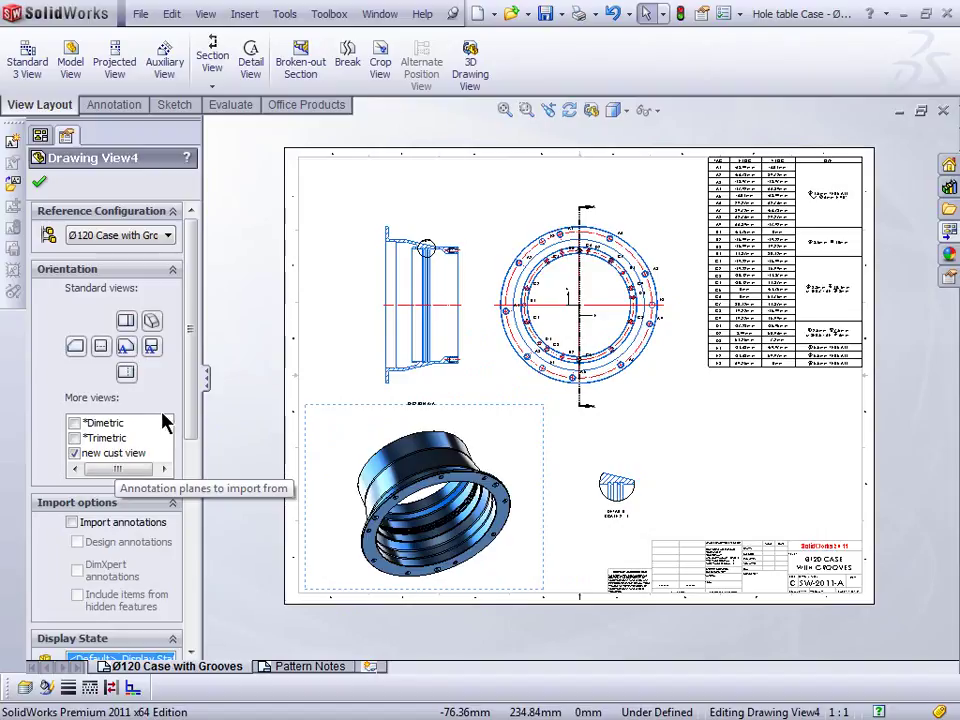
drag(193, 386, 193, 420)
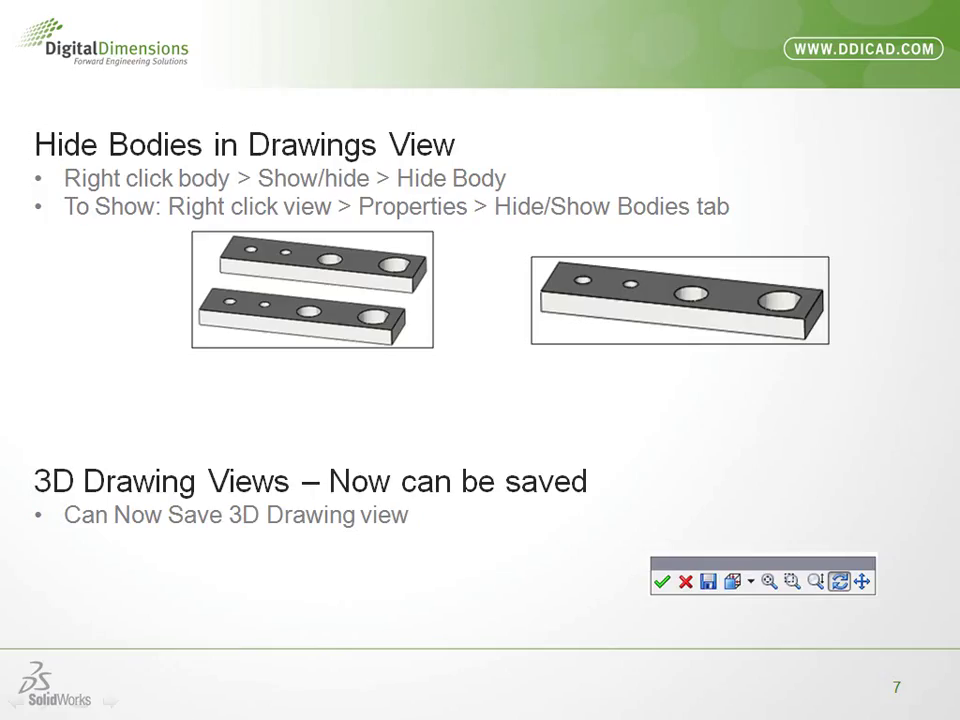
key(Right)
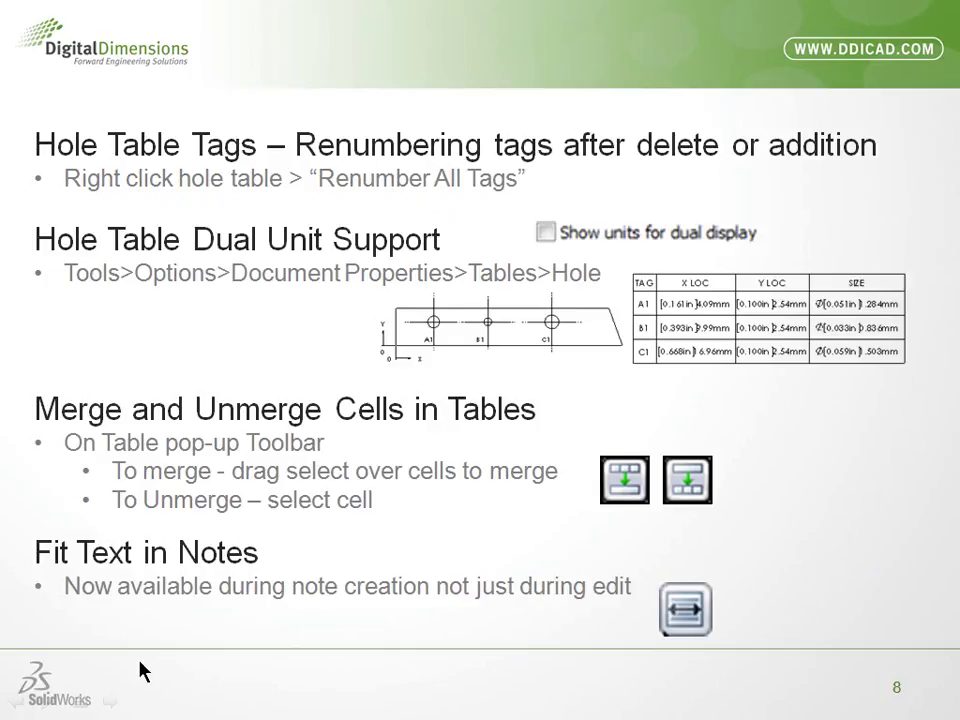
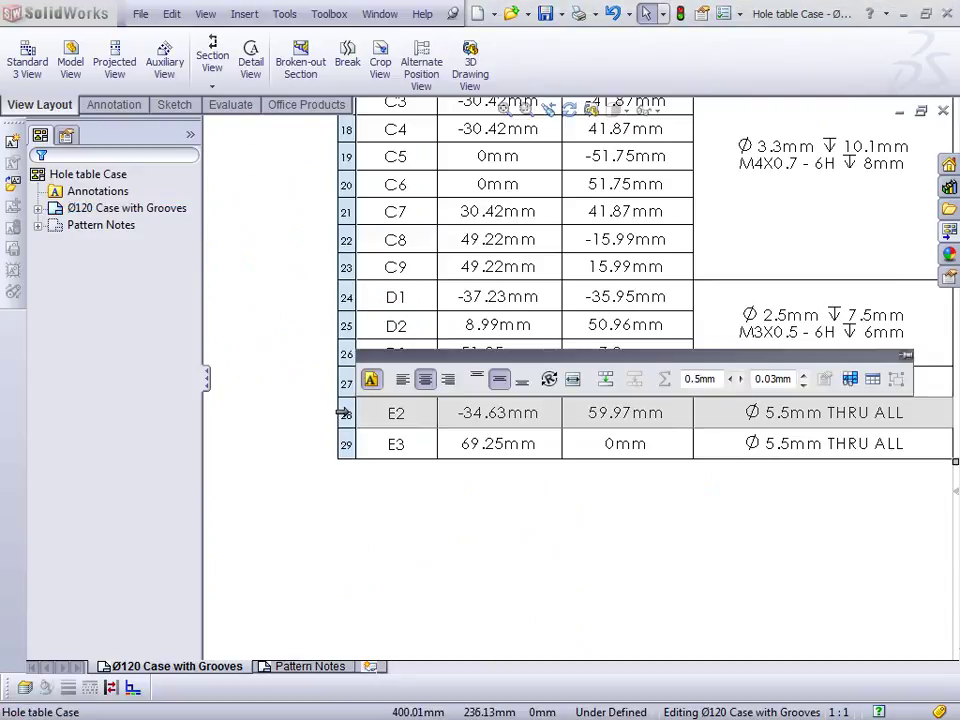
Step: Delete the row tagged E2 from the hole table on the Ø120 Case with Grooves sheet
right_click(349, 418)
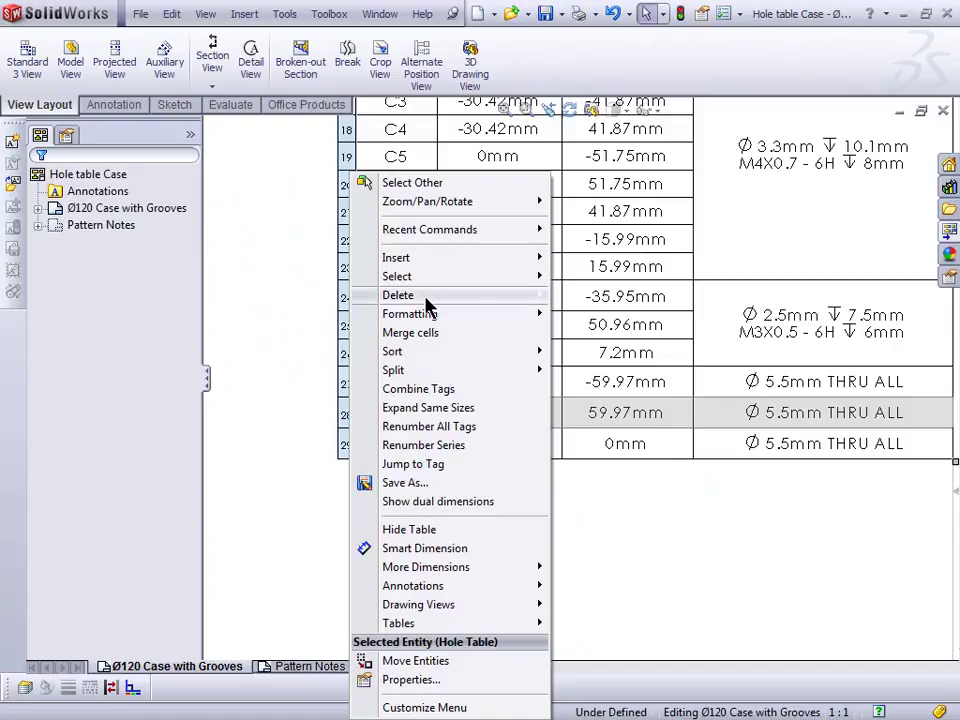
mouse_move(428, 302)
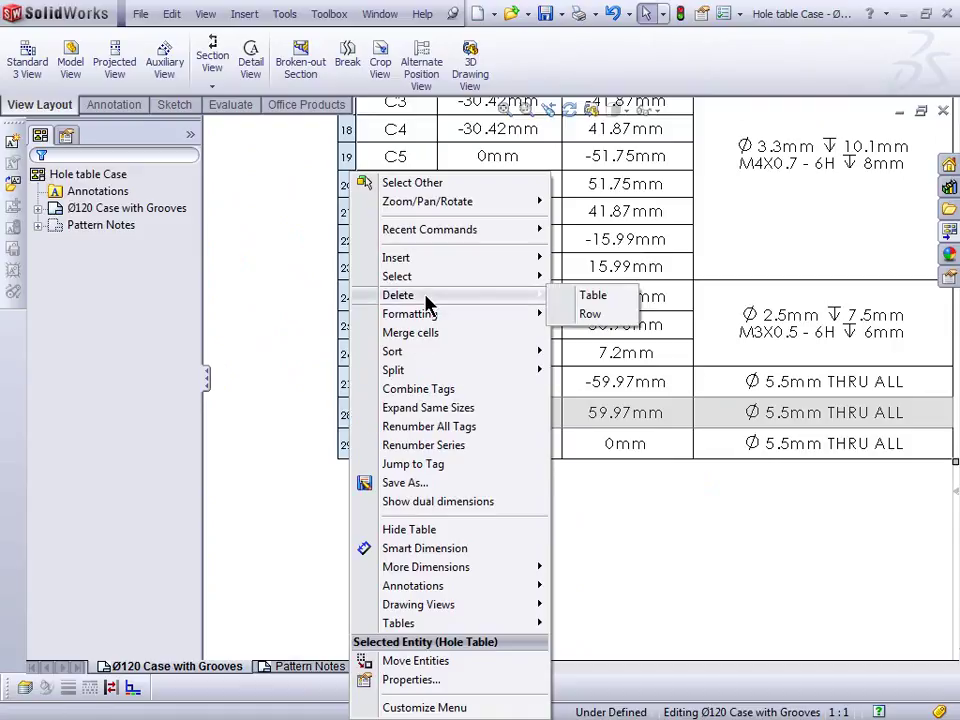
click(589, 315)
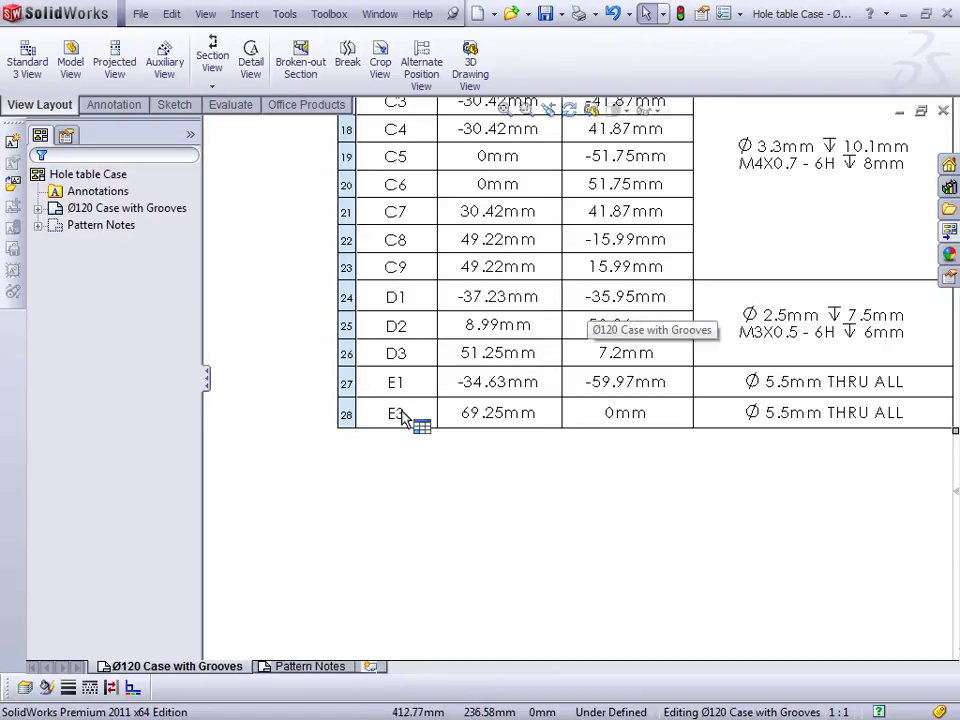
Step: Renumber all tags in the hole table so the tag sequence has no gap after the deleted row
click(505, 310)
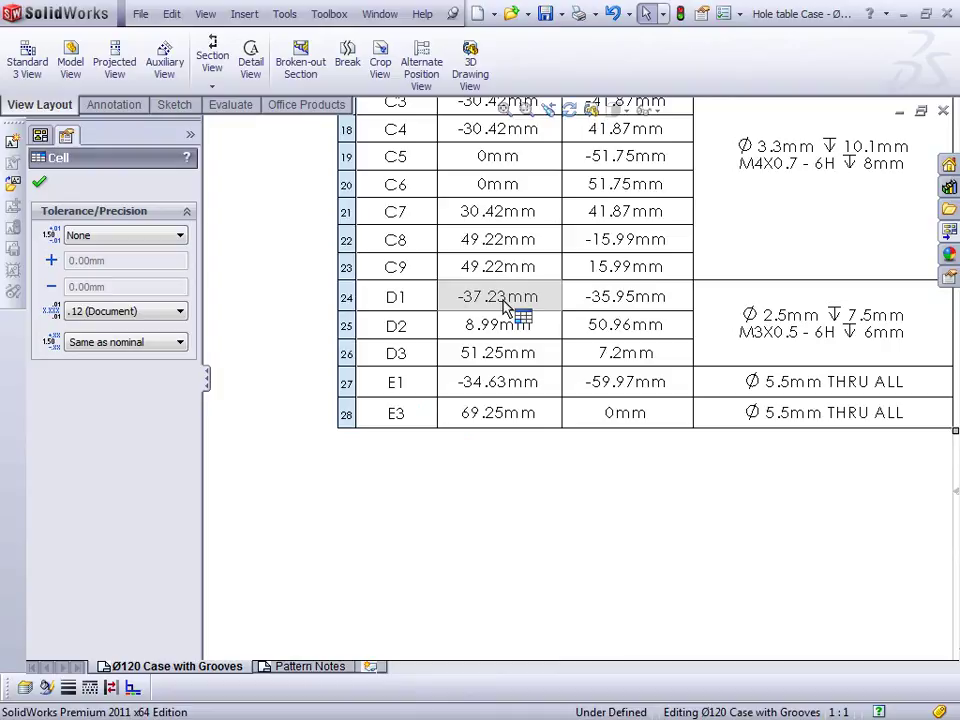
right_click(505, 310)
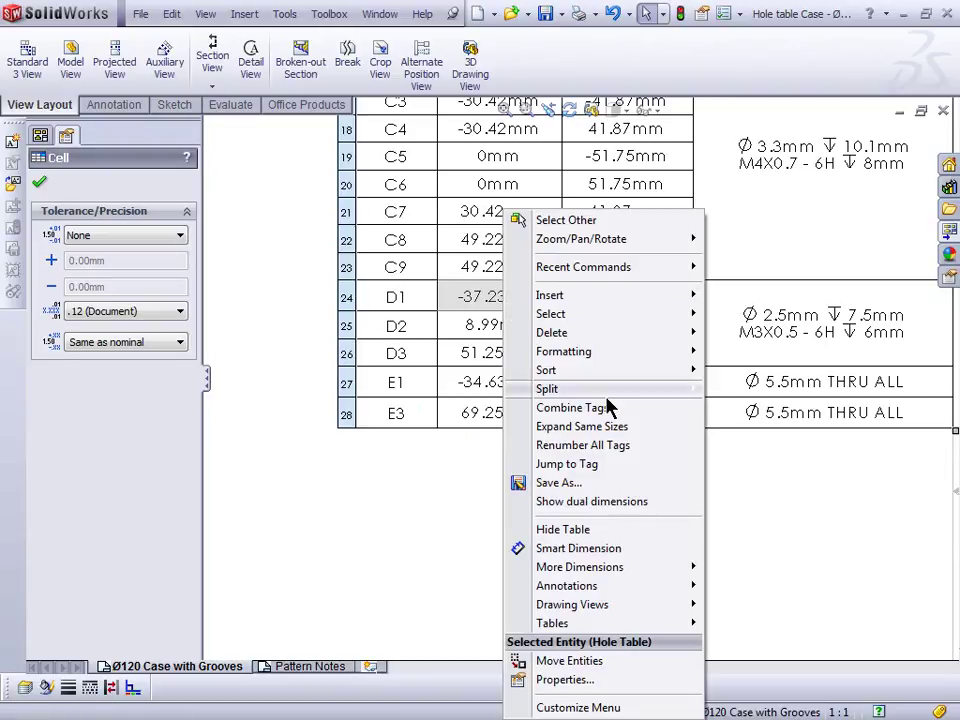
click(639, 446)
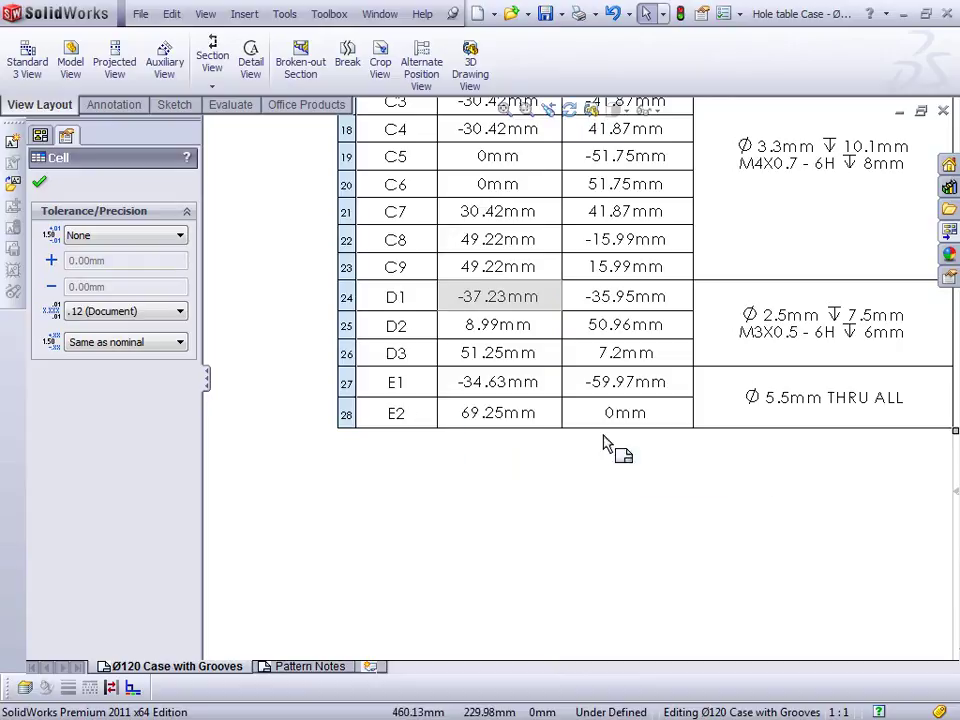
scroll(848, 350, up, 2)
scroll(850, 328, down, 1)
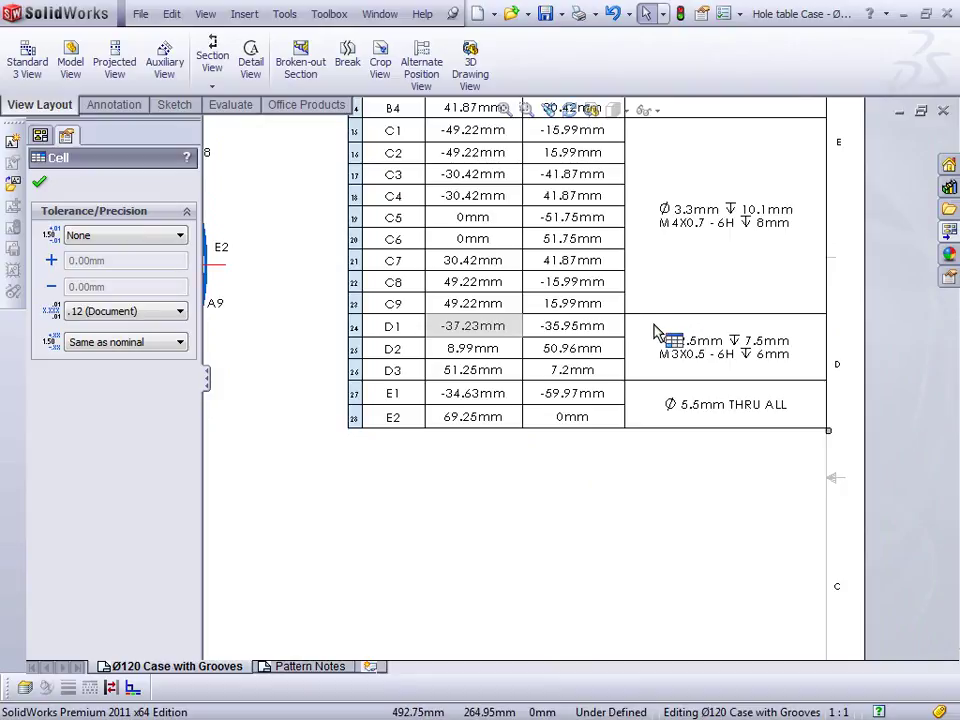
Step: Review the hole table document properties, including the dual dimension display settings, and the document's dual dimension length unit
click(724, 15)
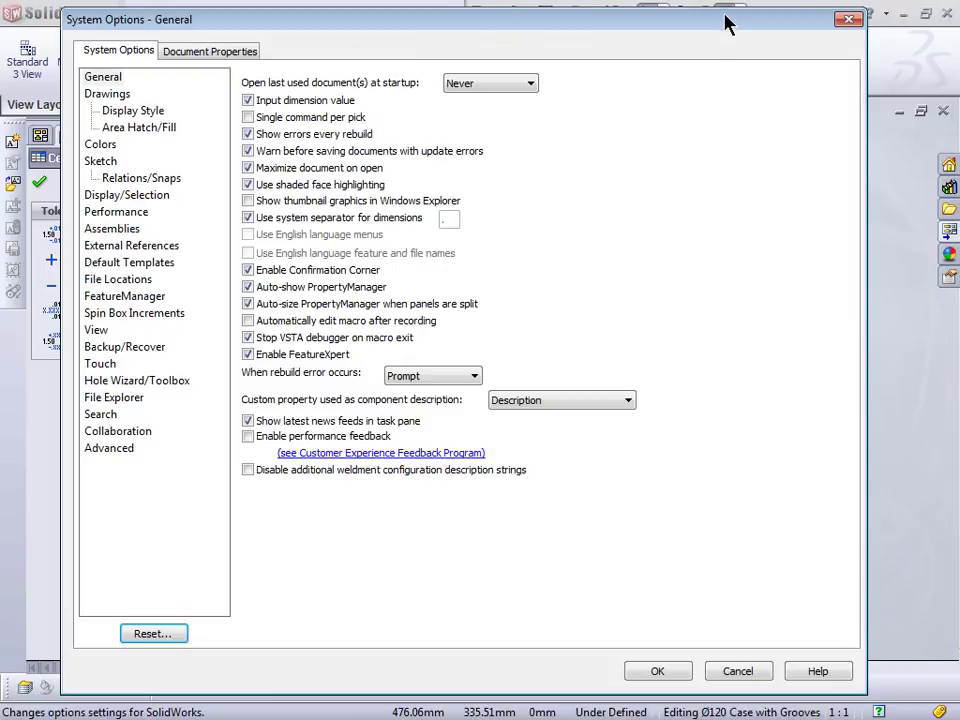
click(223, 48)
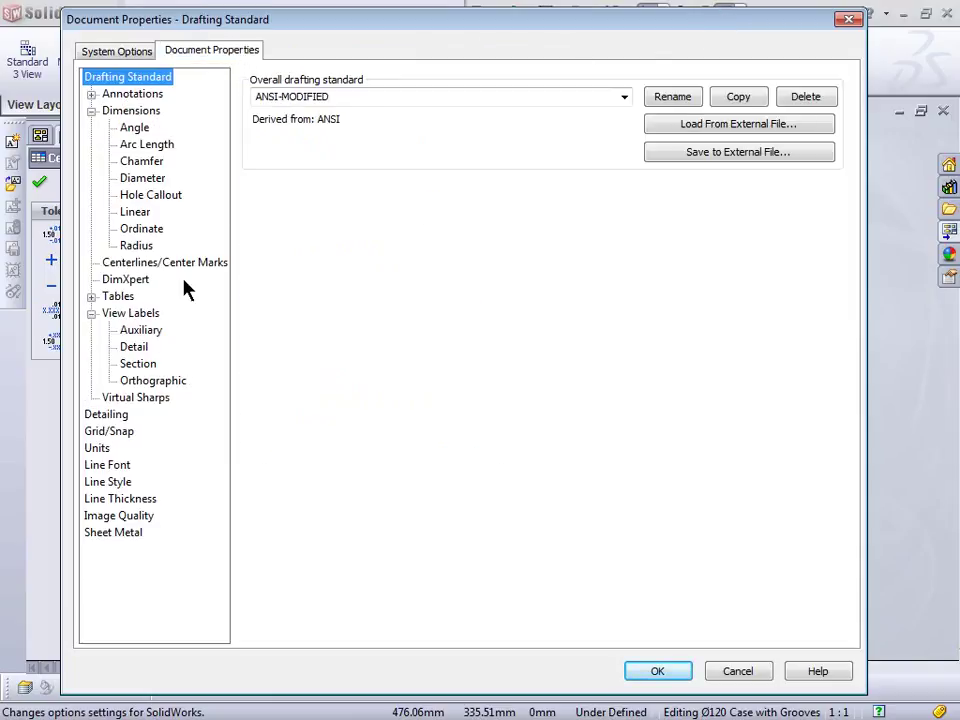
click(91, 297)
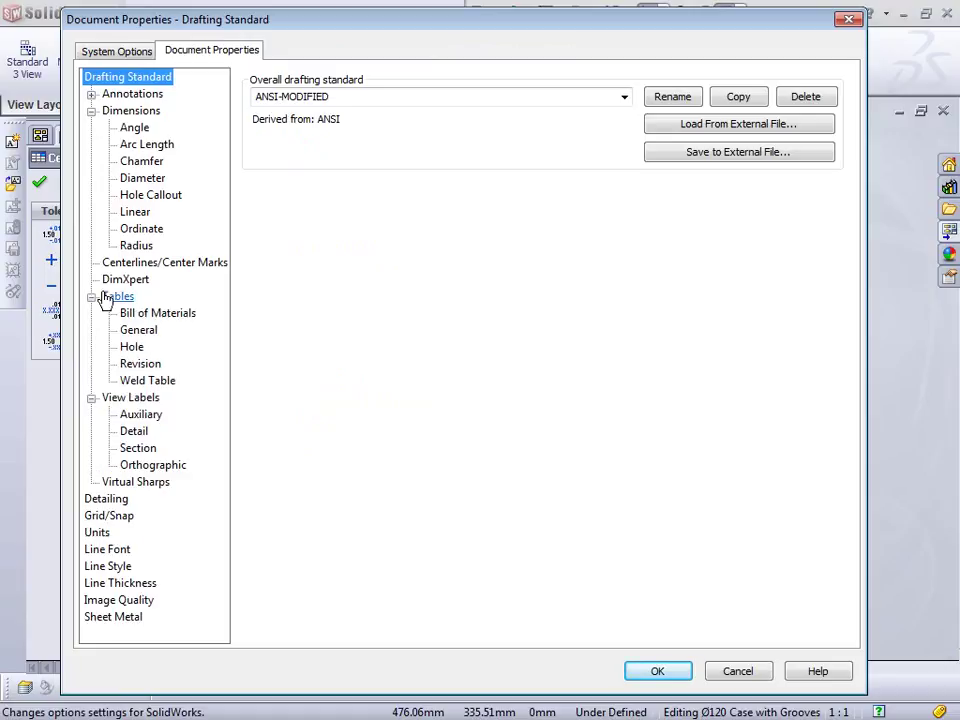
click(138, 347)
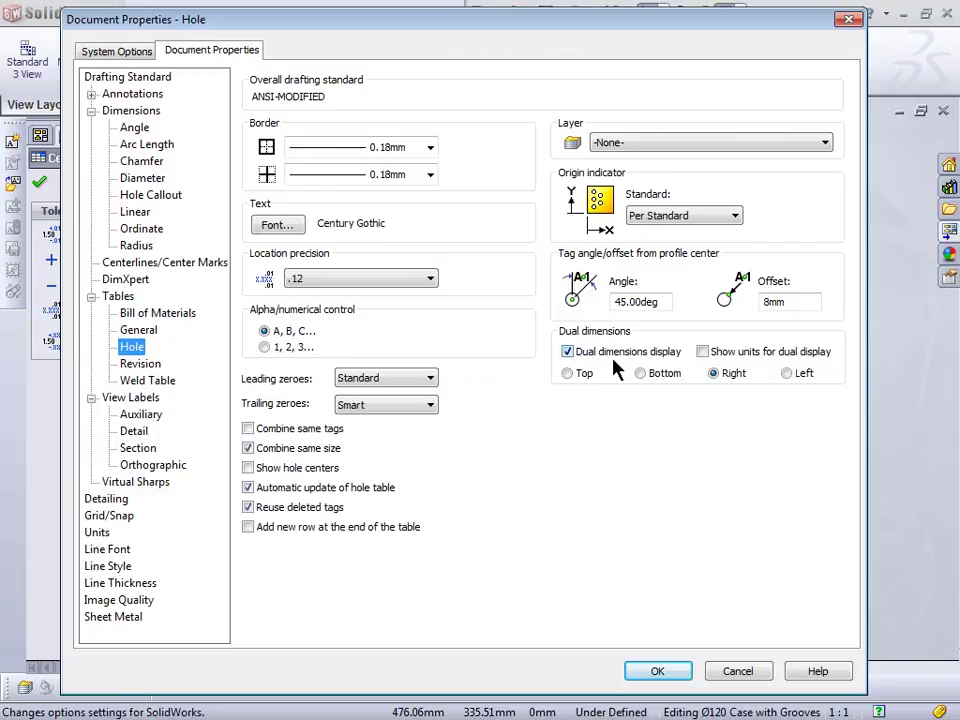
click(97, 532)
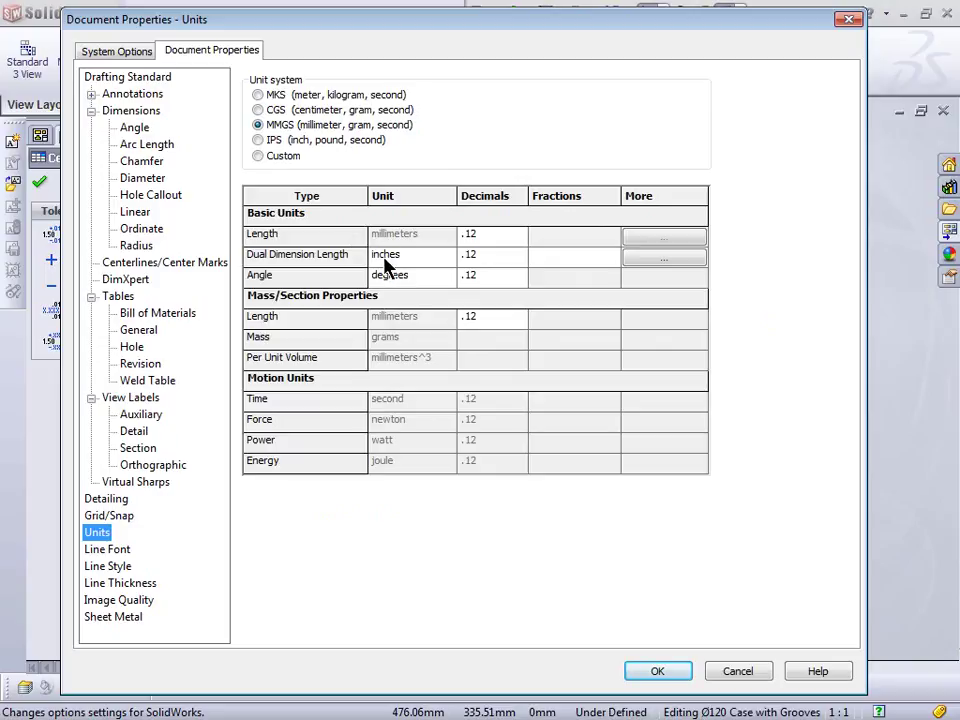
click(132, 347)
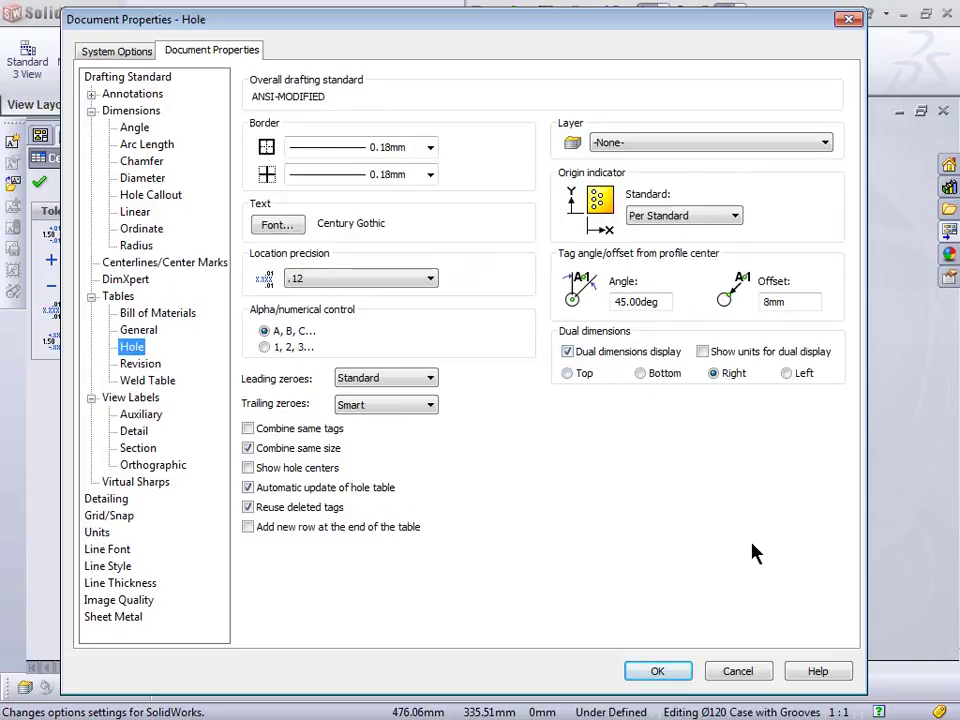
click(657, 671)
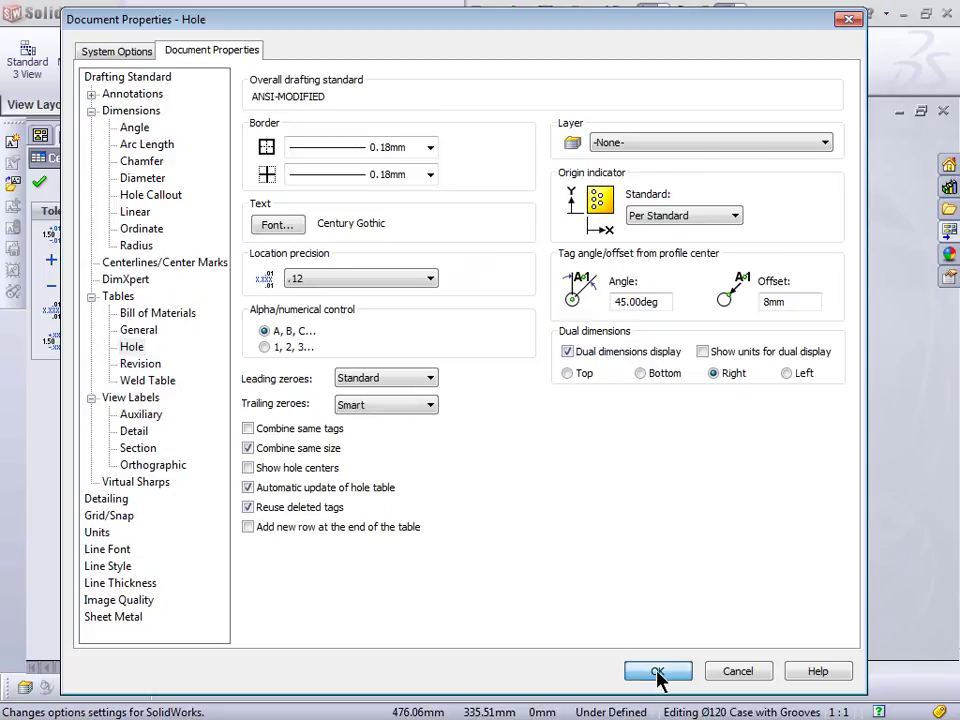
click(615, 529)
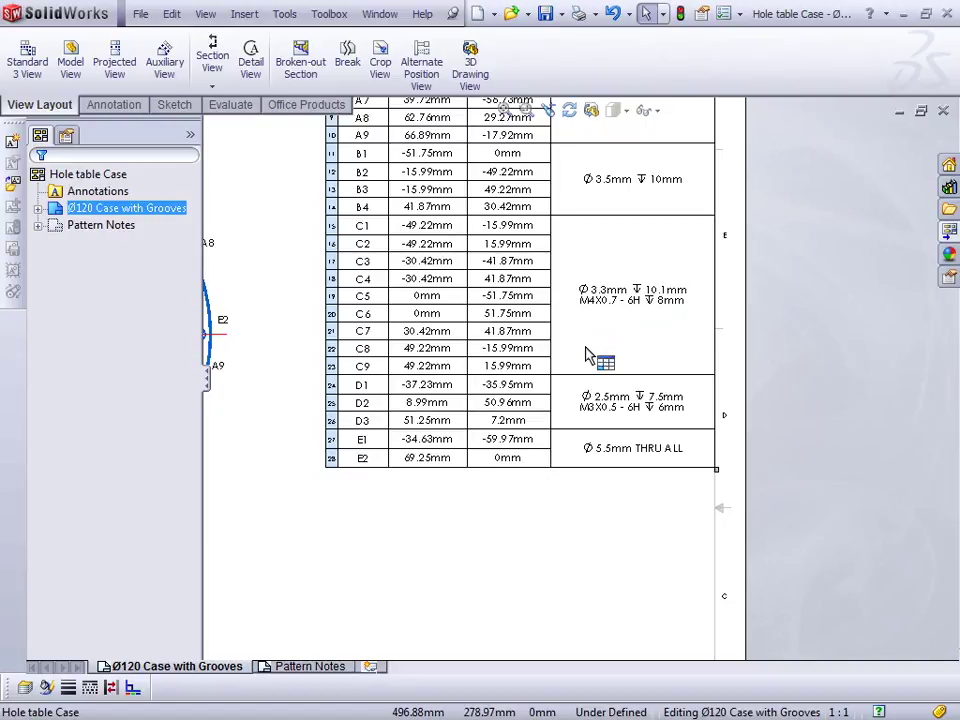
Step: Split the merged size cell of the M4X0.7 tapped holes C1 to C9 into individual cells
click(636, 332)
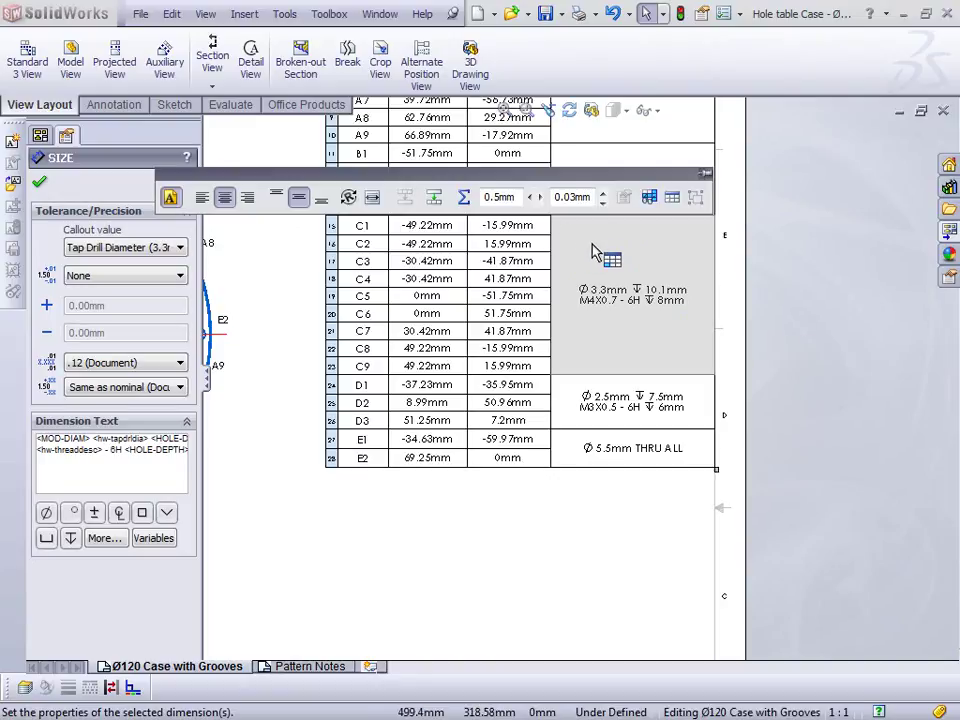
scroll(660, 305, up, 1)
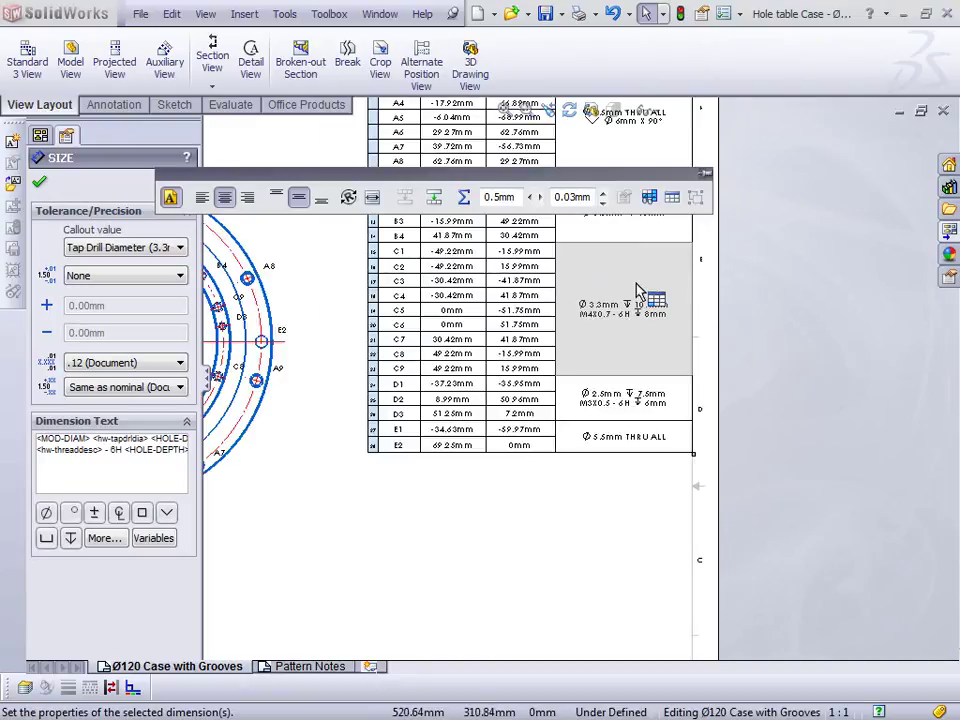
scroll(643, 280, up, 1)
scroll(630, 276, down, 1)
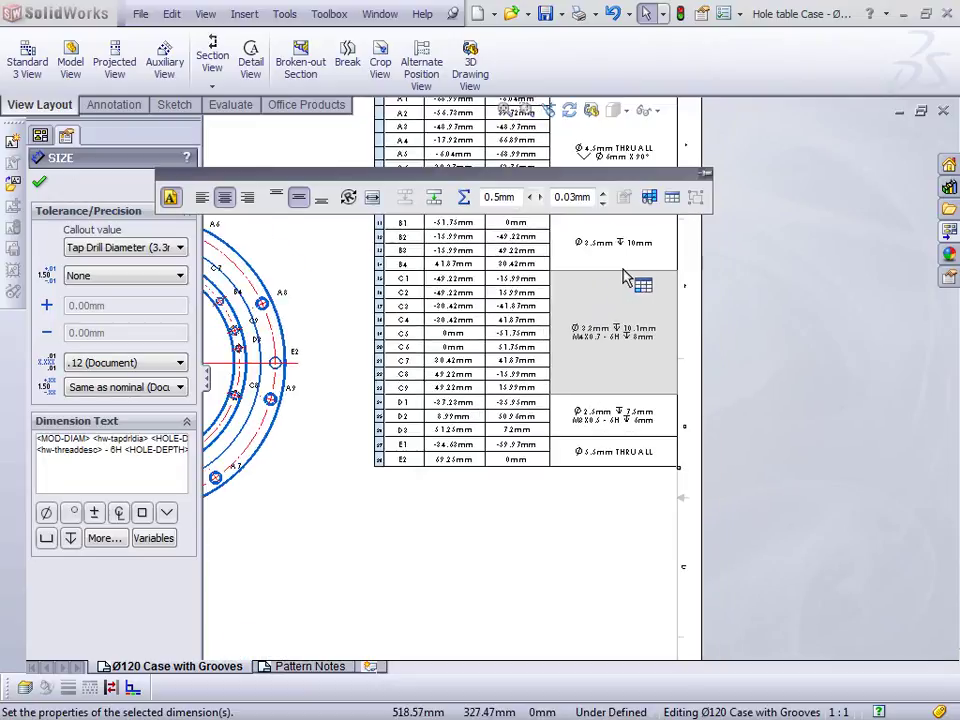
scroll(640, 315, down, 2)
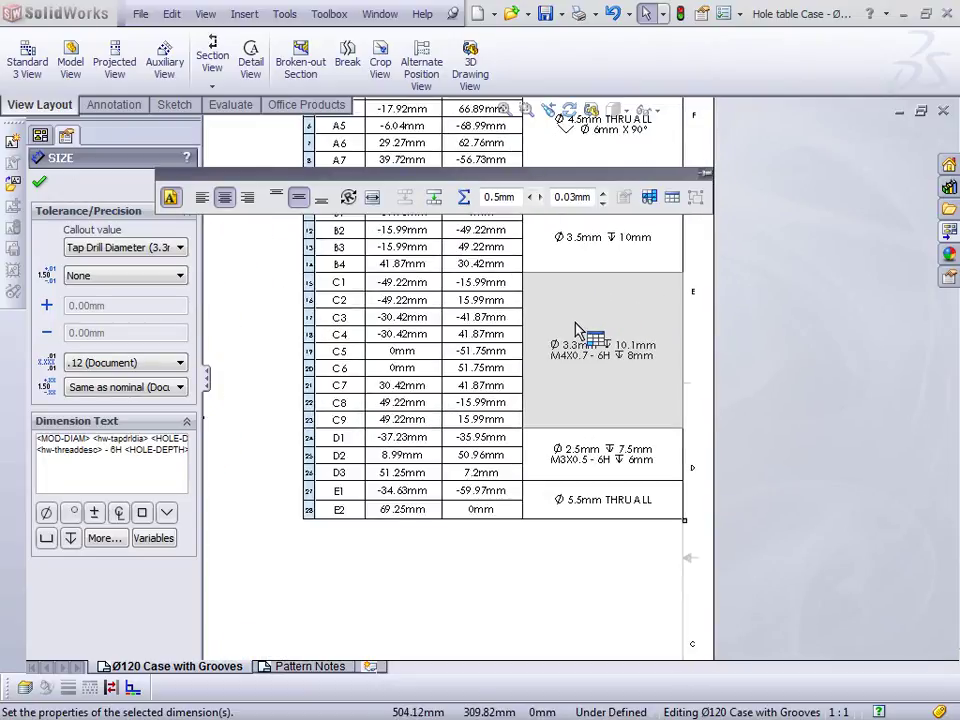
click(434, 197)
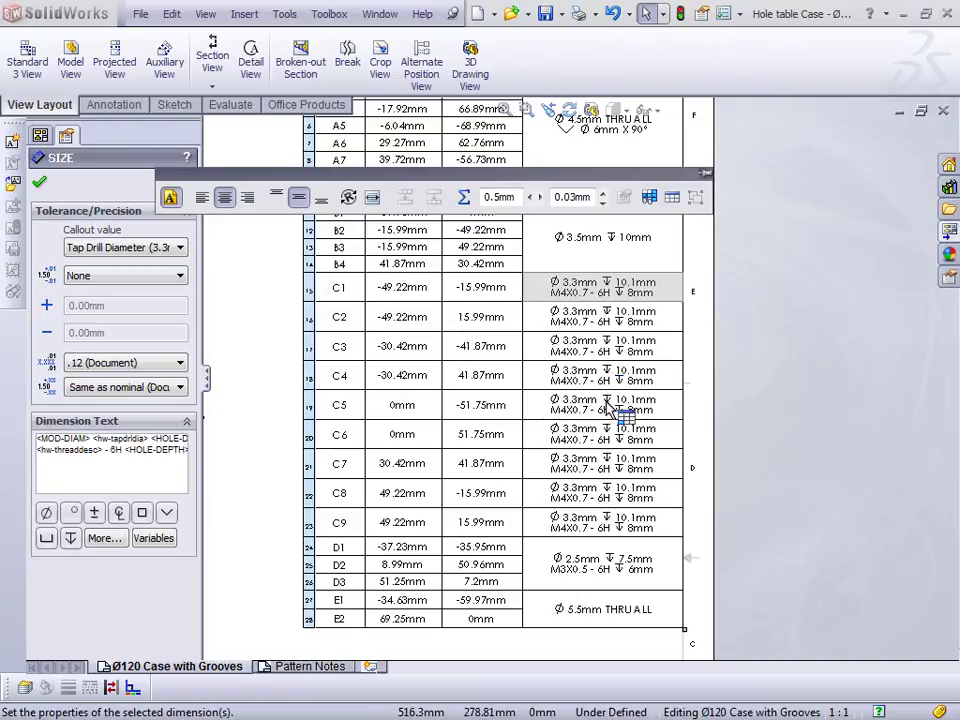
click(632, 302)
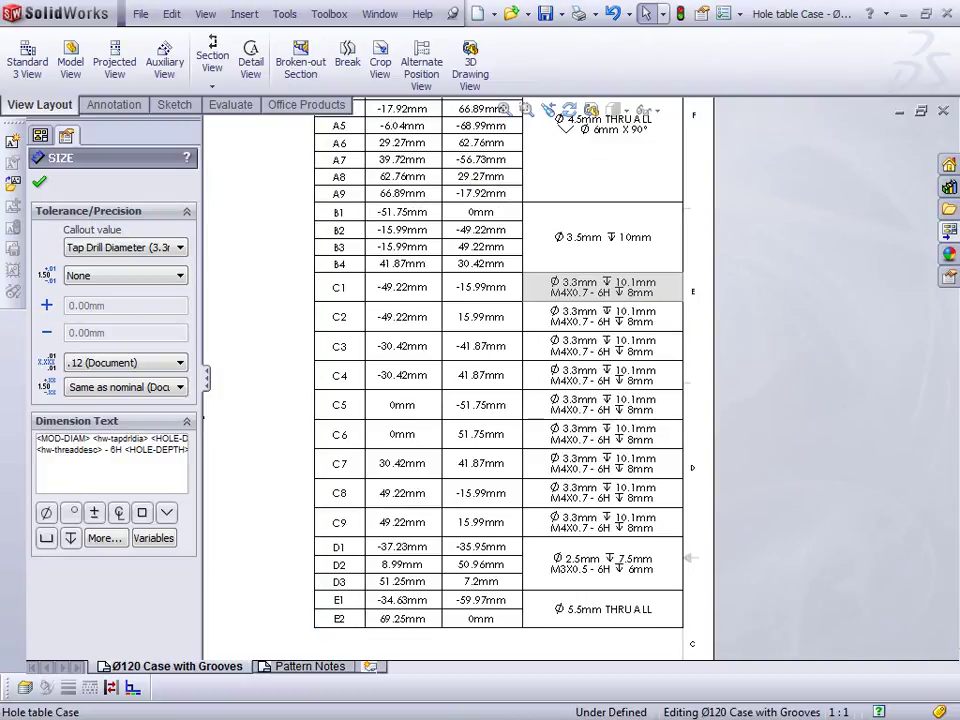
ctrl+click(628, 328)
ctrl+click(639, 350)
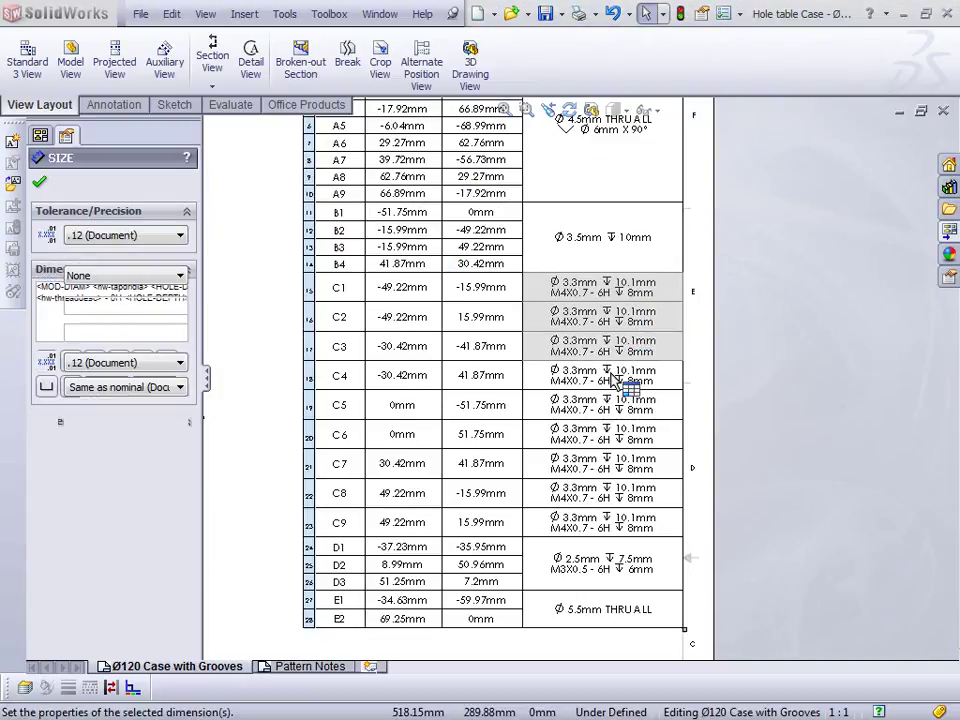
ctrl+click(613, 383)
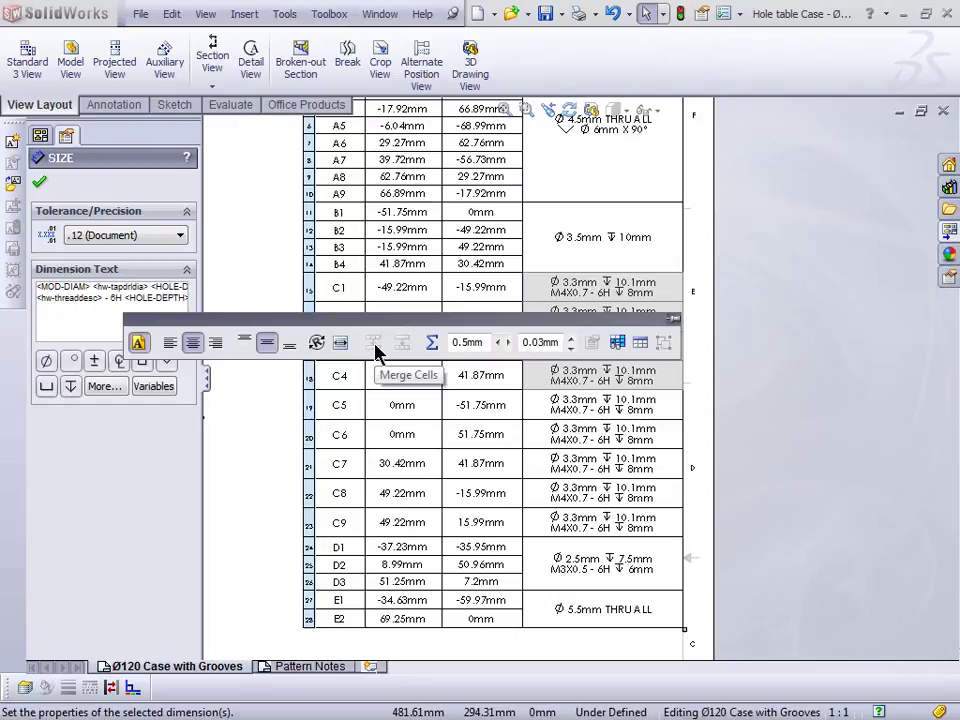
click(735, 315)
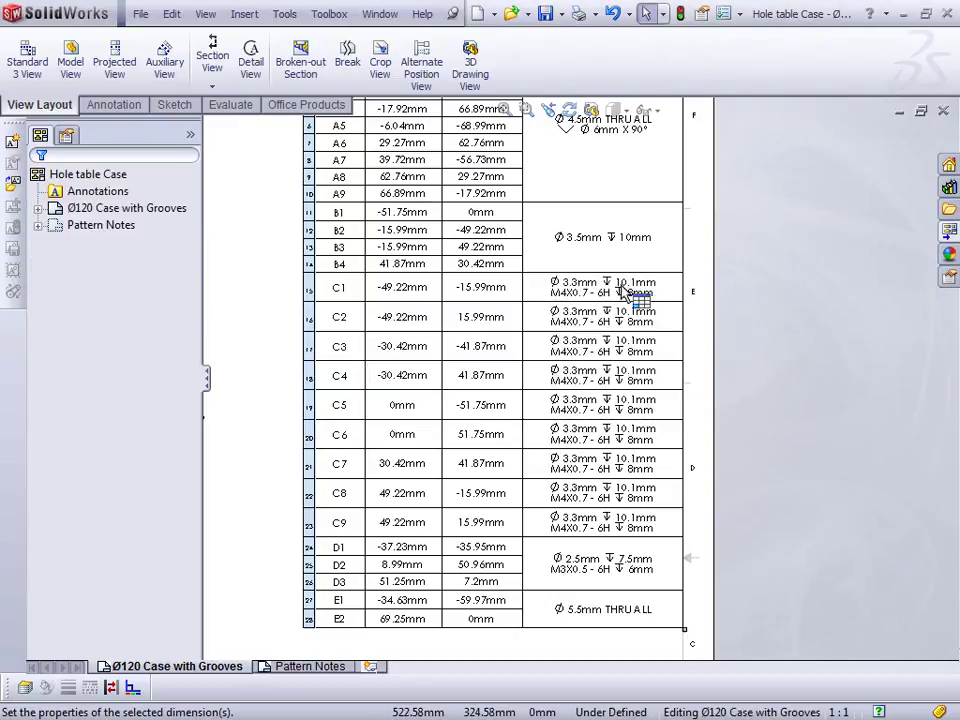
Step: Merge the size cells of holes C1 to C9 into one cell, keeping the upper-left data
drag(624, 292, 609, 440)
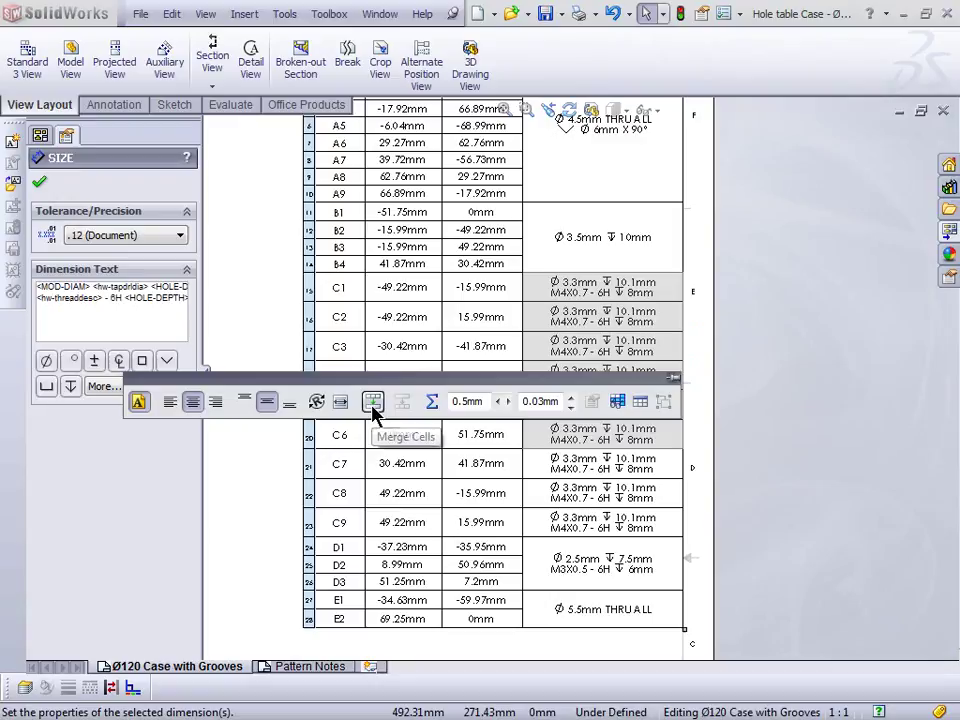
click(372, 405)
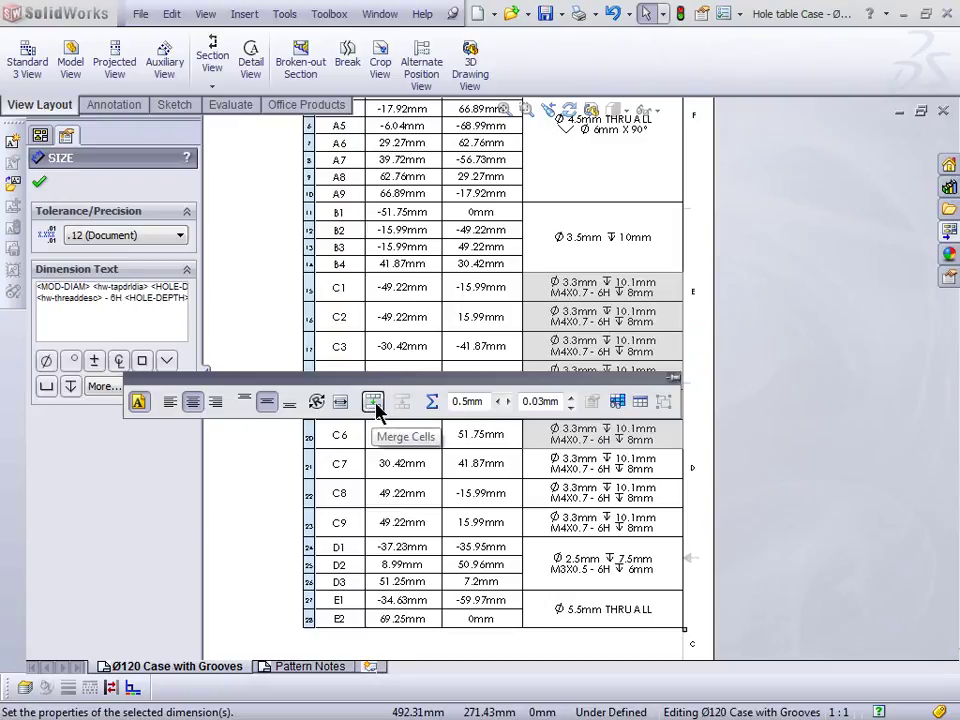
click(598, 296)
drag(600, 300, 578, 527)
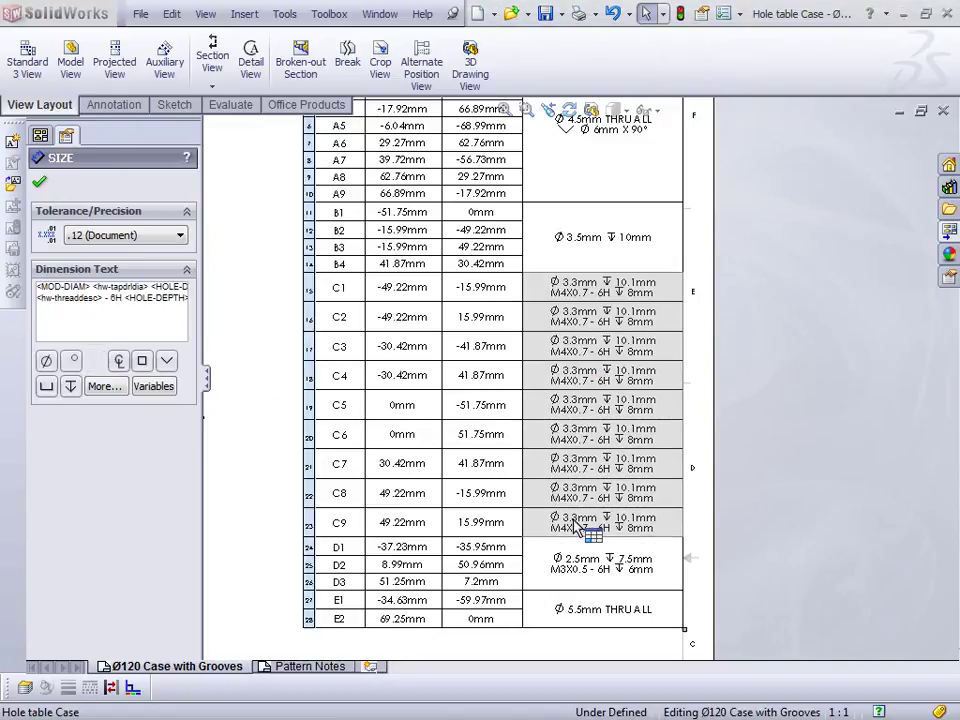
click(372, 490)
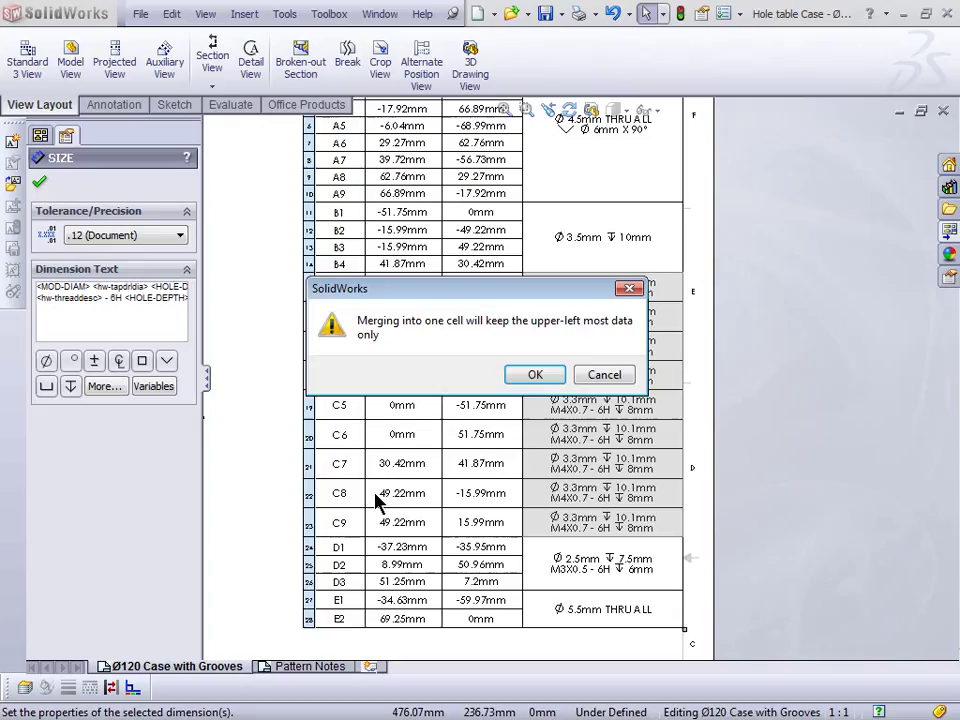
drag(474, 296, 465, 238)
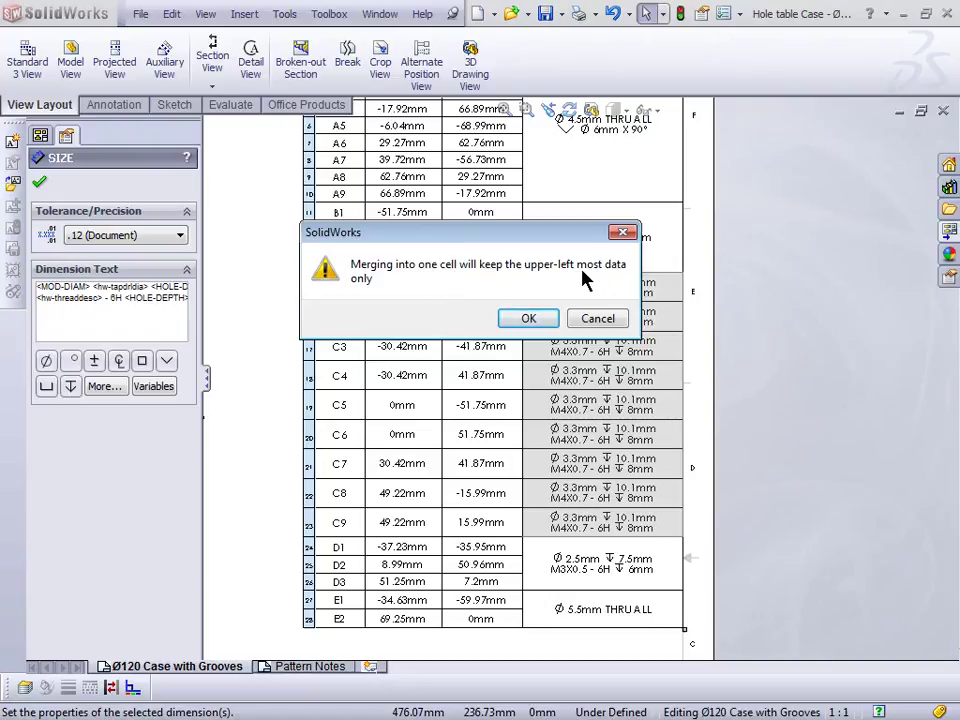
click(526, 318)
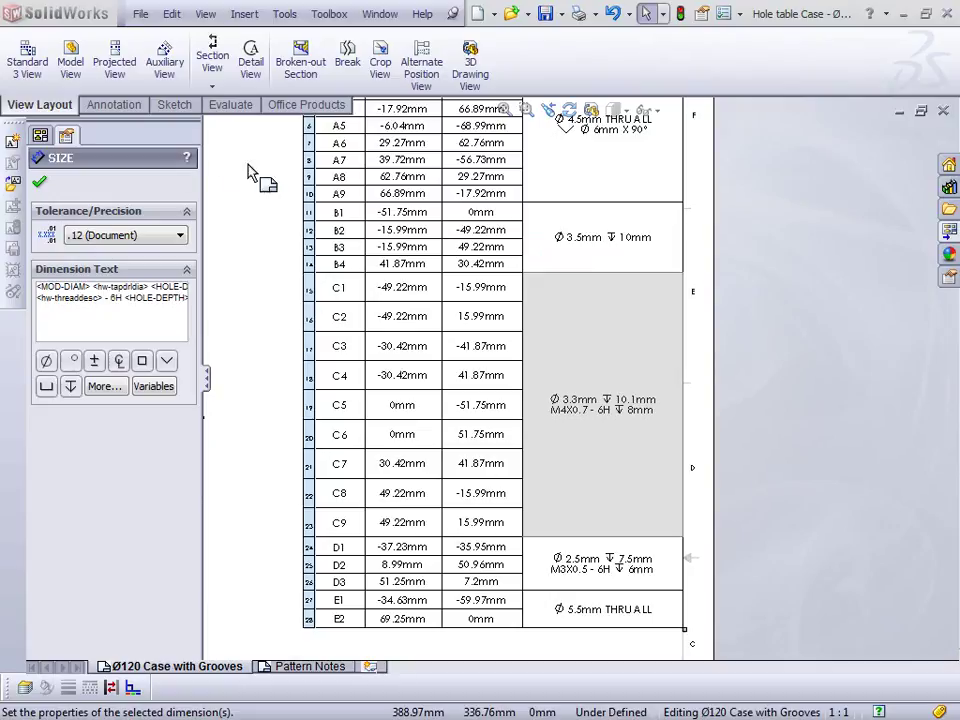
click(39, 181)
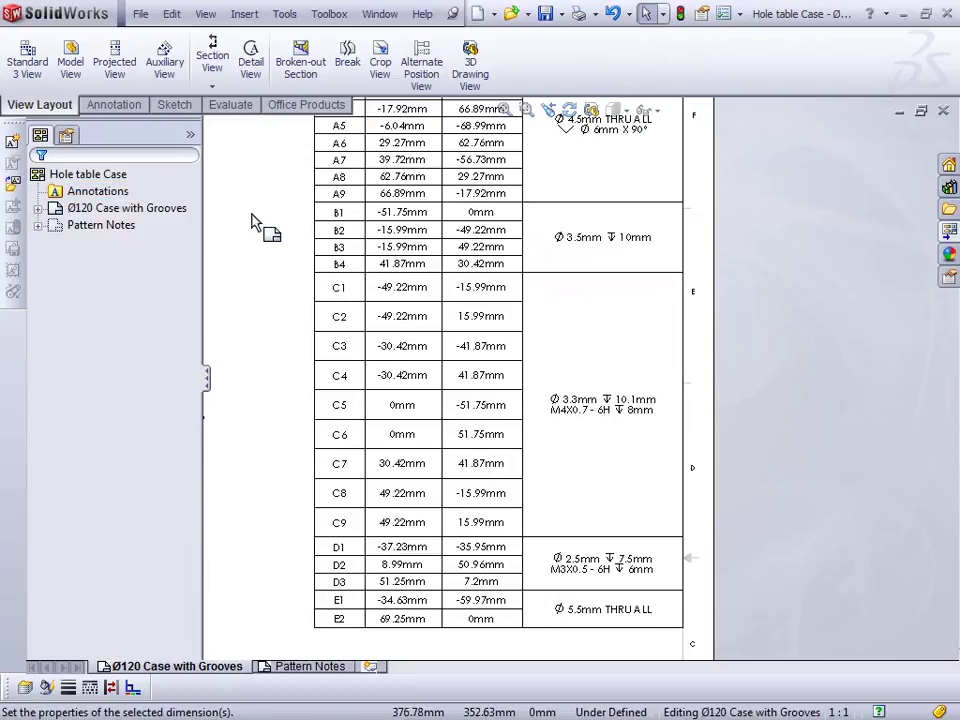
Step: Start a note on the drawing sheet, turn on the fit-text option in its text format, and cancel the note
key(f)
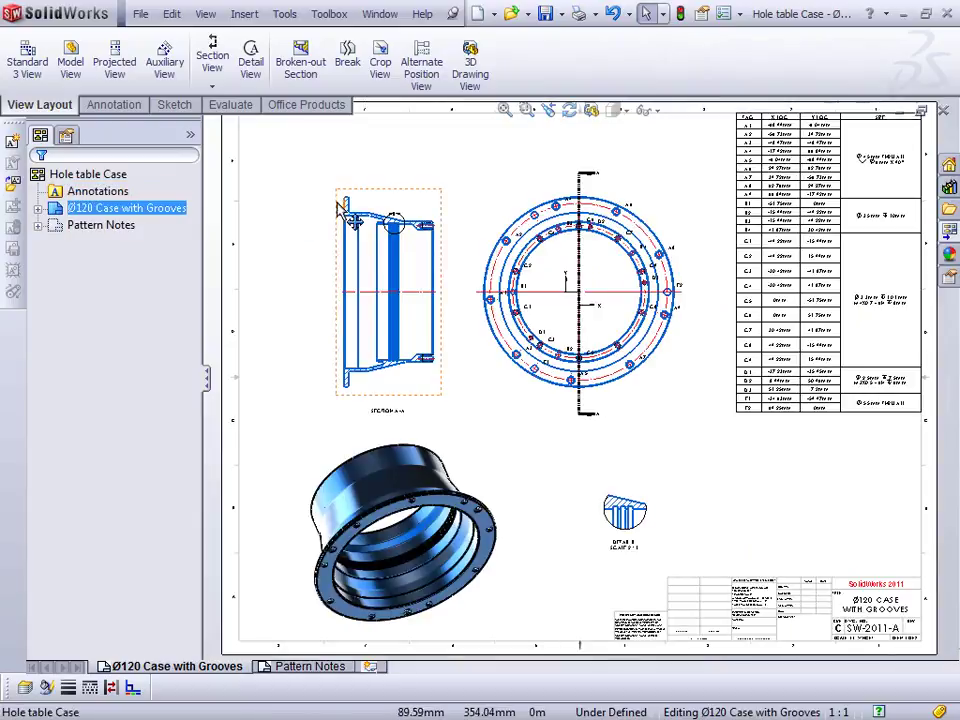
click(115, 110)
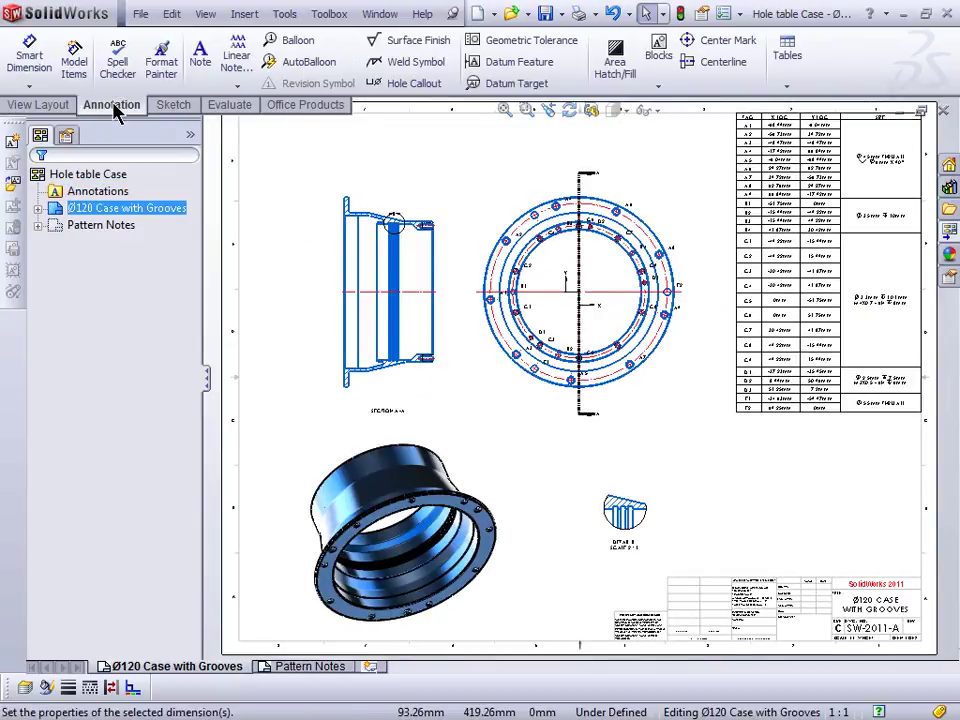
click(205, 52)
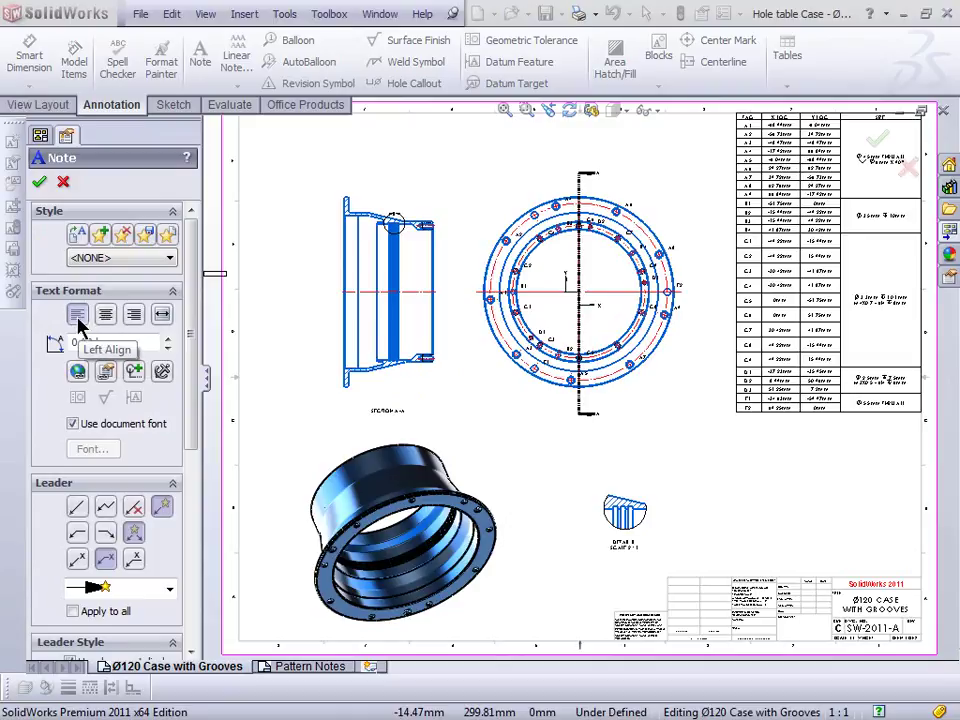
click(163, 315)
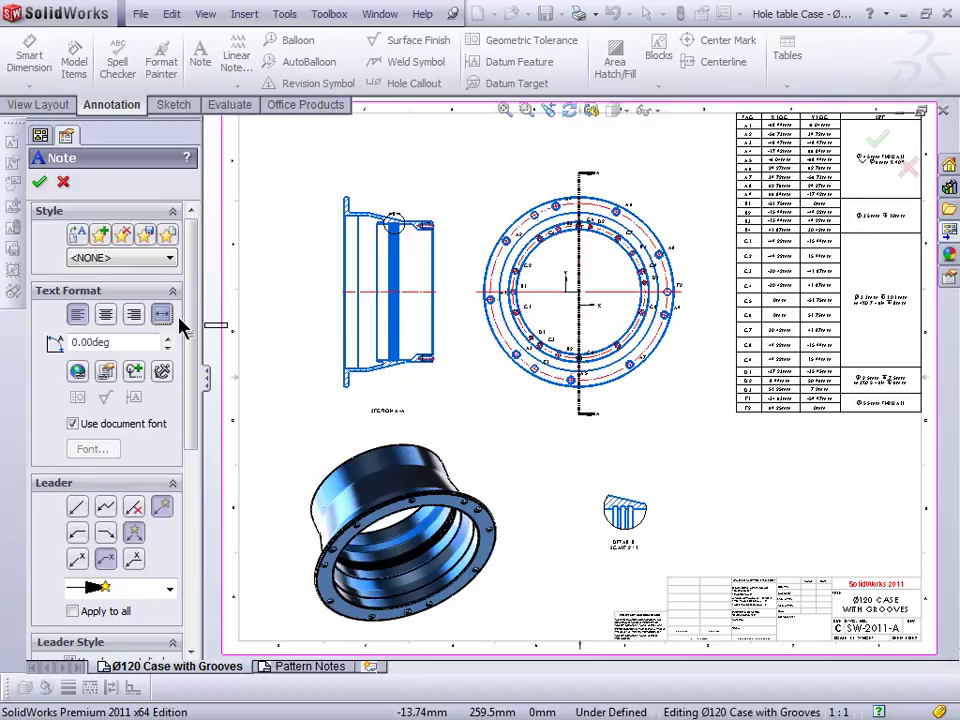
click(63, 182)
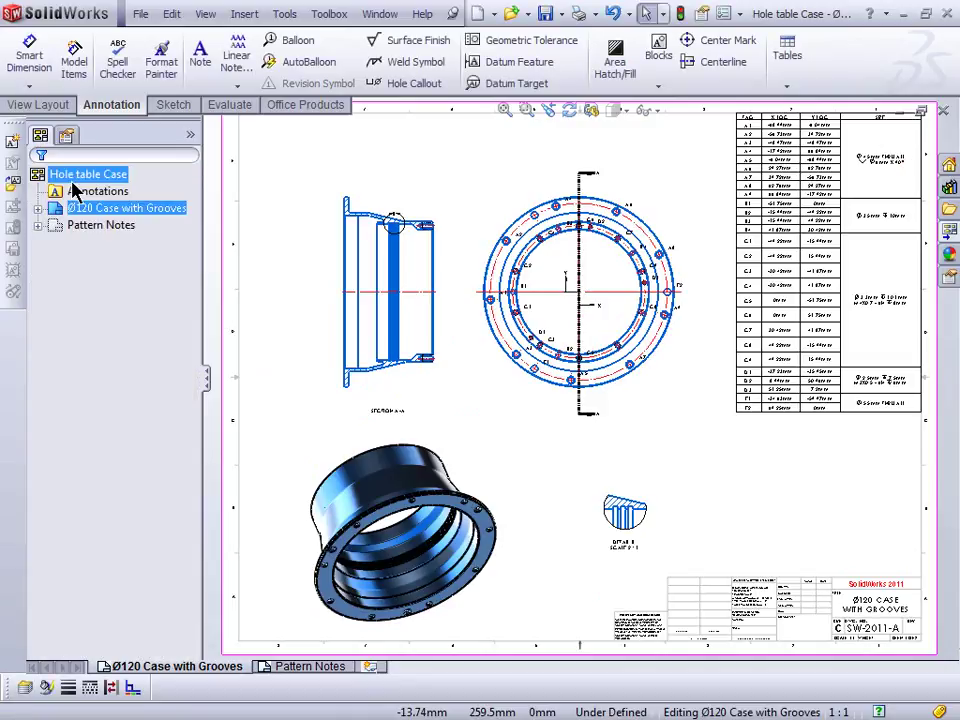
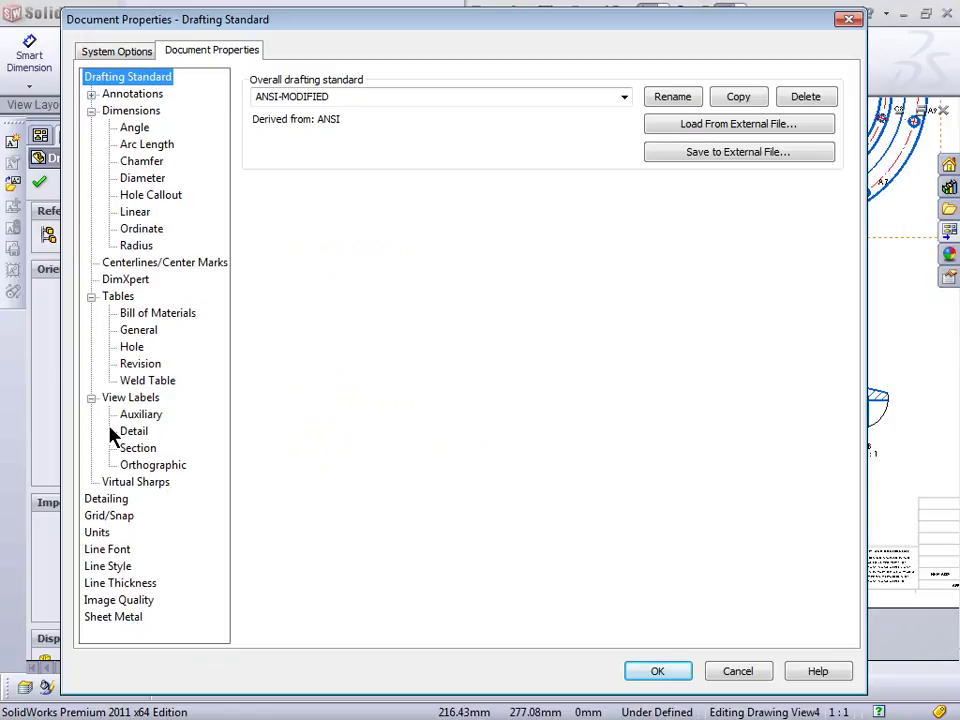
Step: Turn off the use of model color for HLR/HLV in drawings in the document's detailing properties and apply it
click(100, 498)
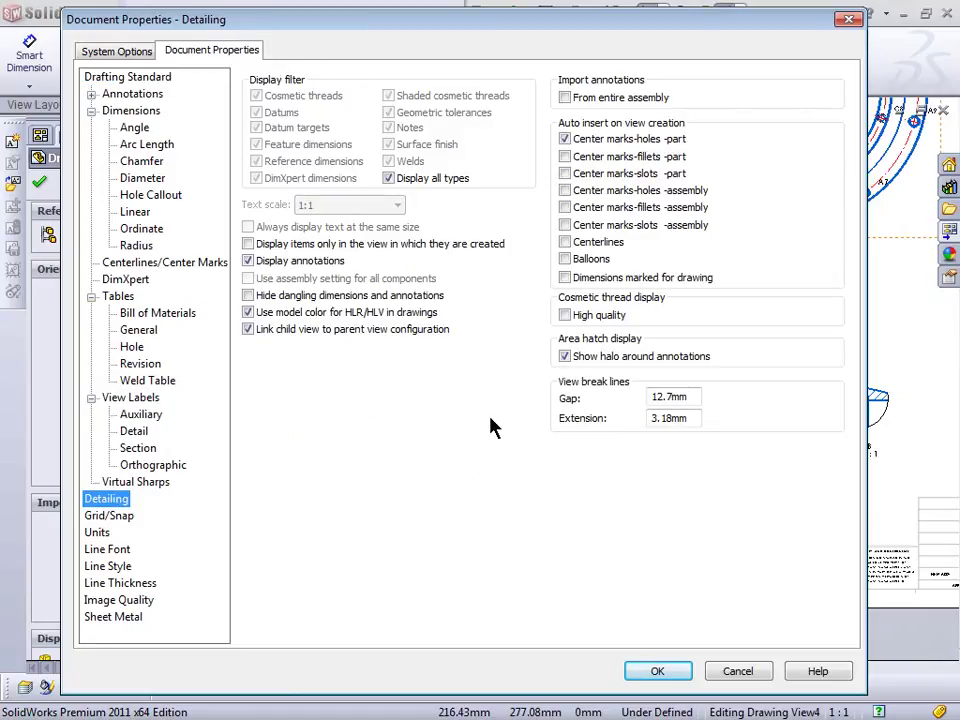
click(275, 314)
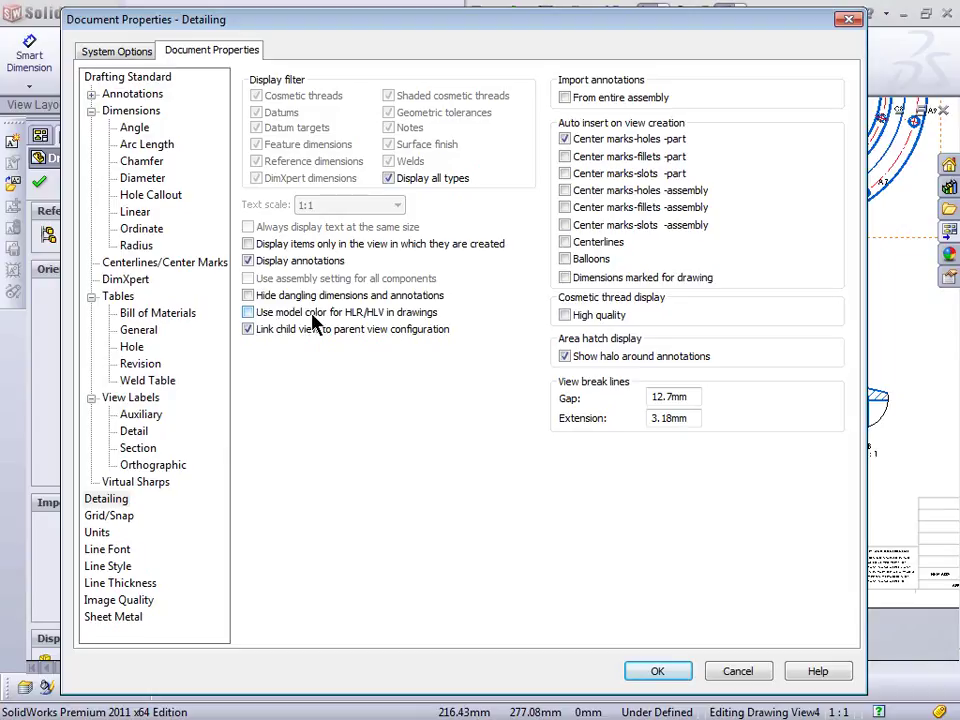
click(658, 668)
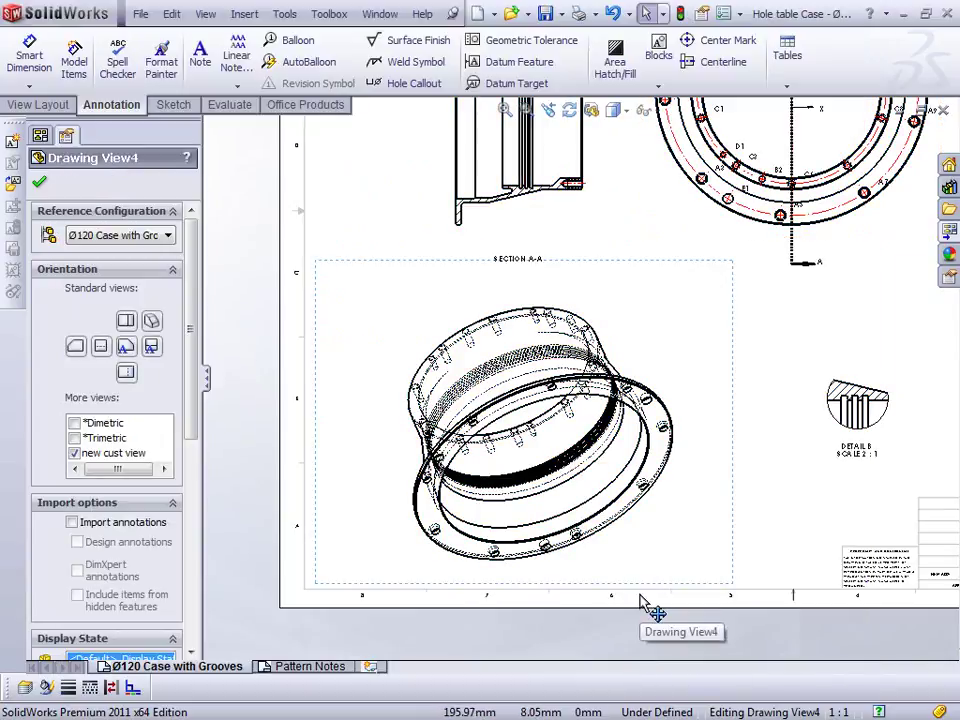
Step: Turn the use of model color for HLR/HLV in drawings back on in the document's detailing properties and apply it
click(722, 15)
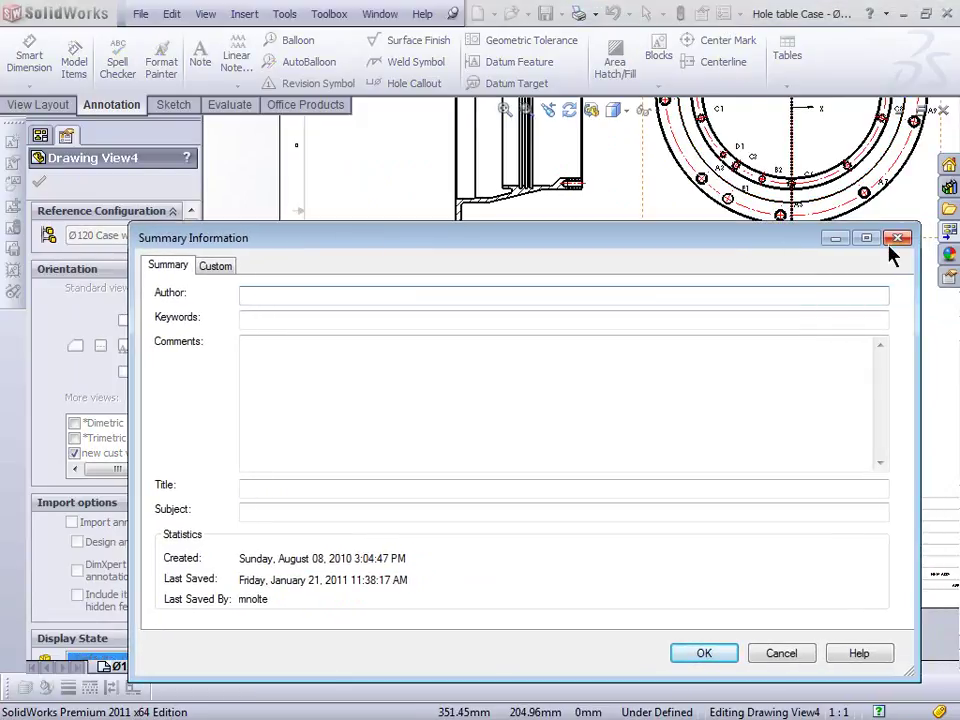
key(Escape)
click(726, 13)
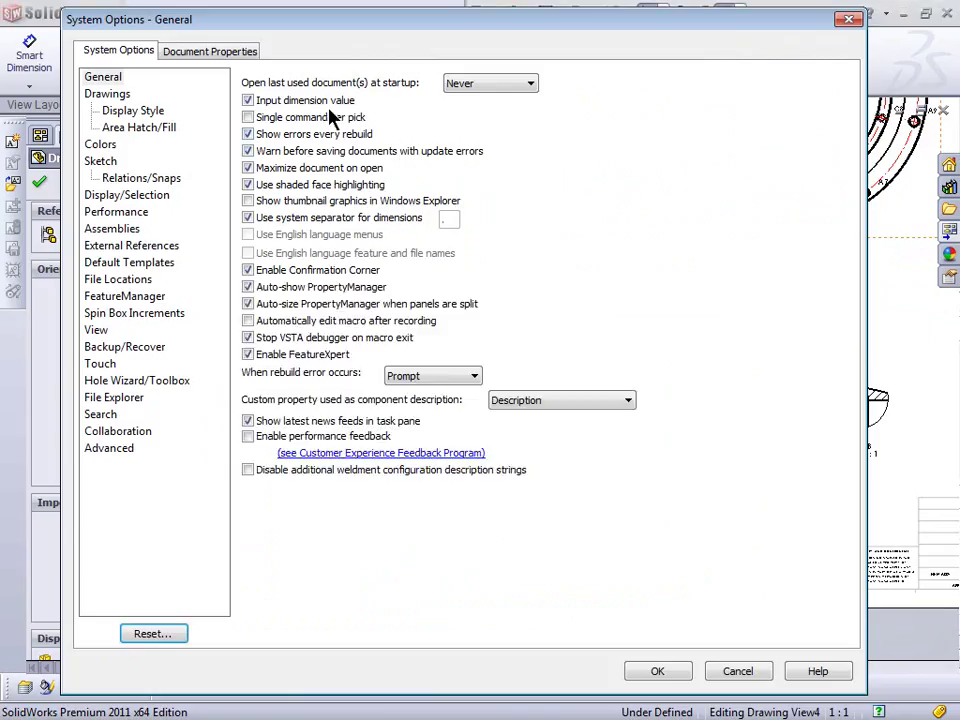
click(228, 55)
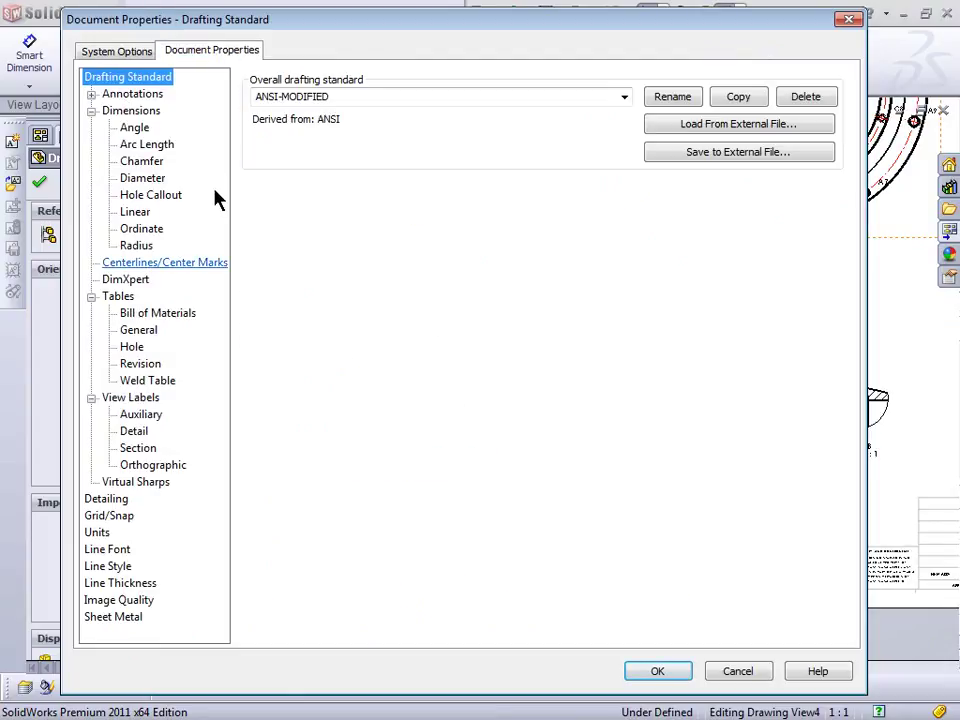
click(115, 500)
click(248, 312)
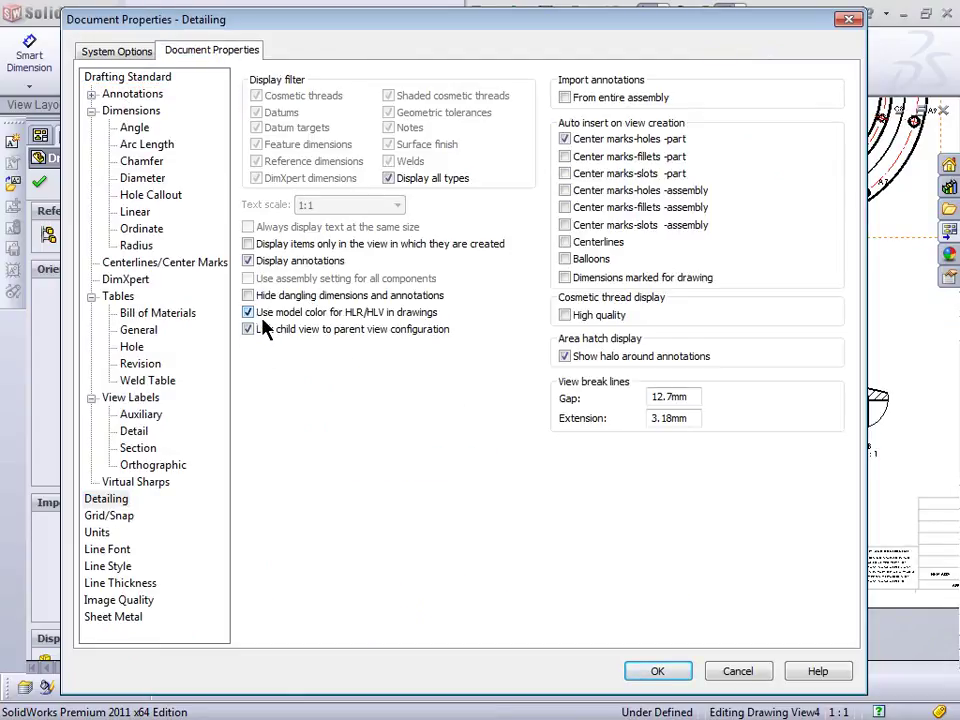
click(664, 674)
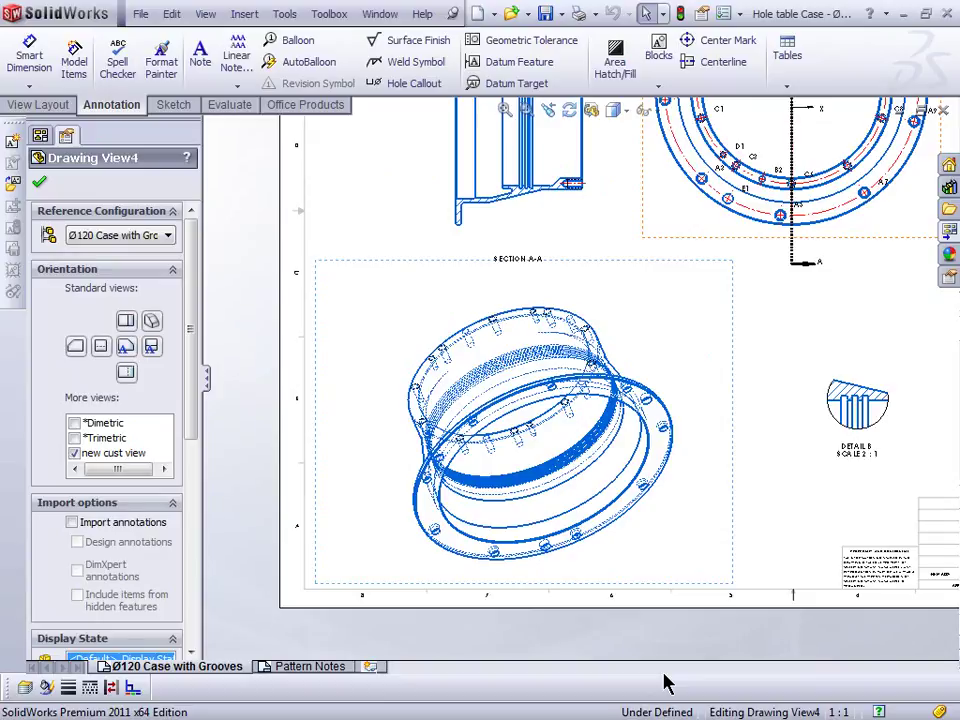
Step: On the Pattern Notes sheet, delete the 60 notes below and on both sides of the ring view, keeping the one above it
click(760, 393)
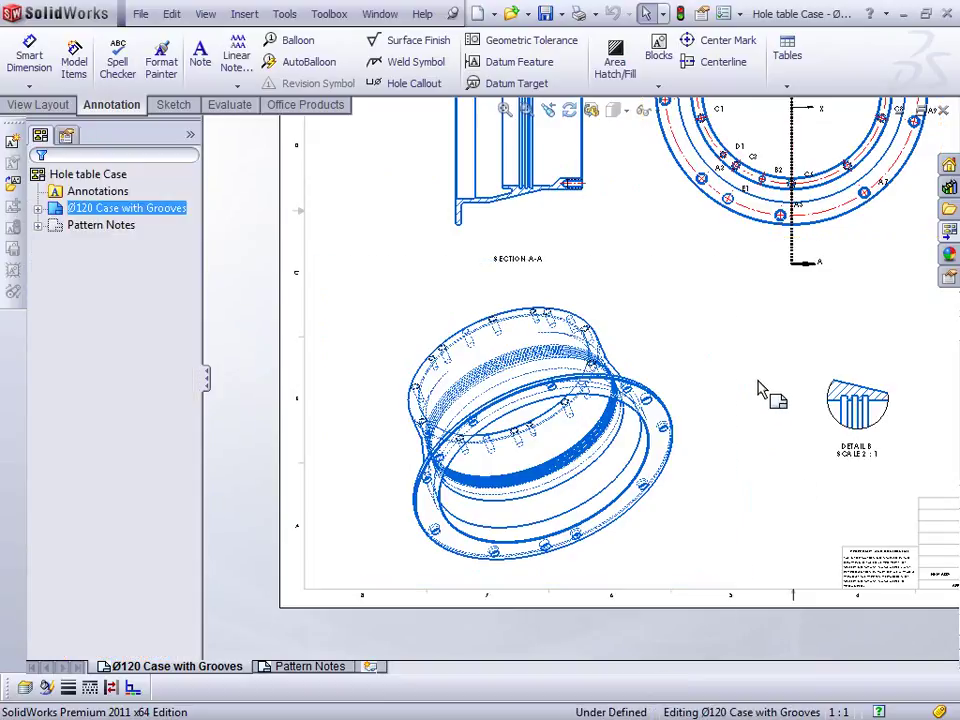
key(f)
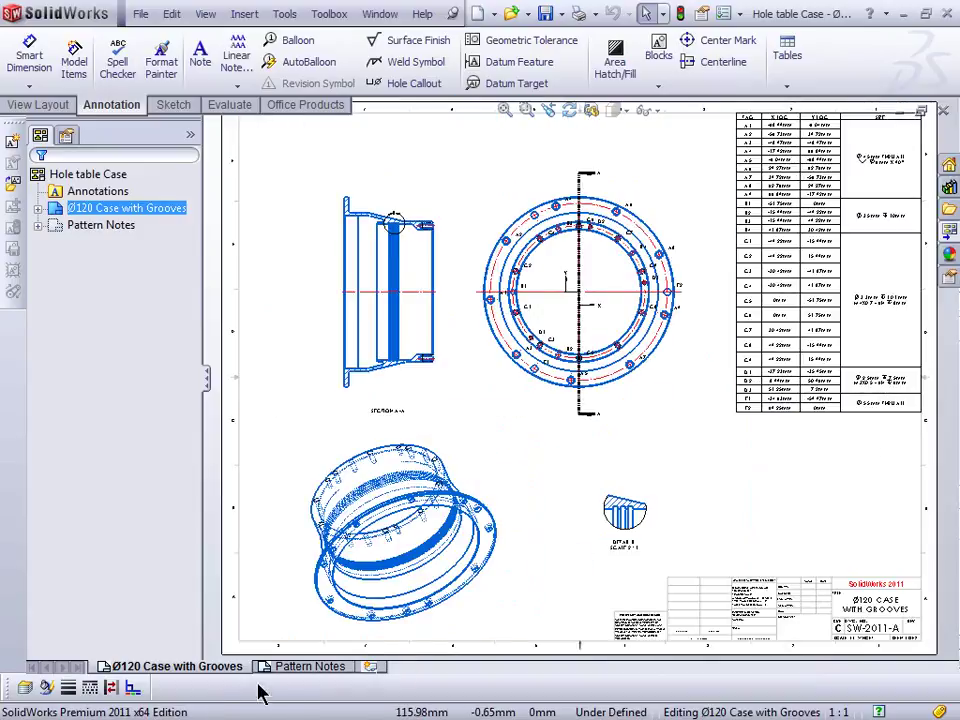
click(290, 668)
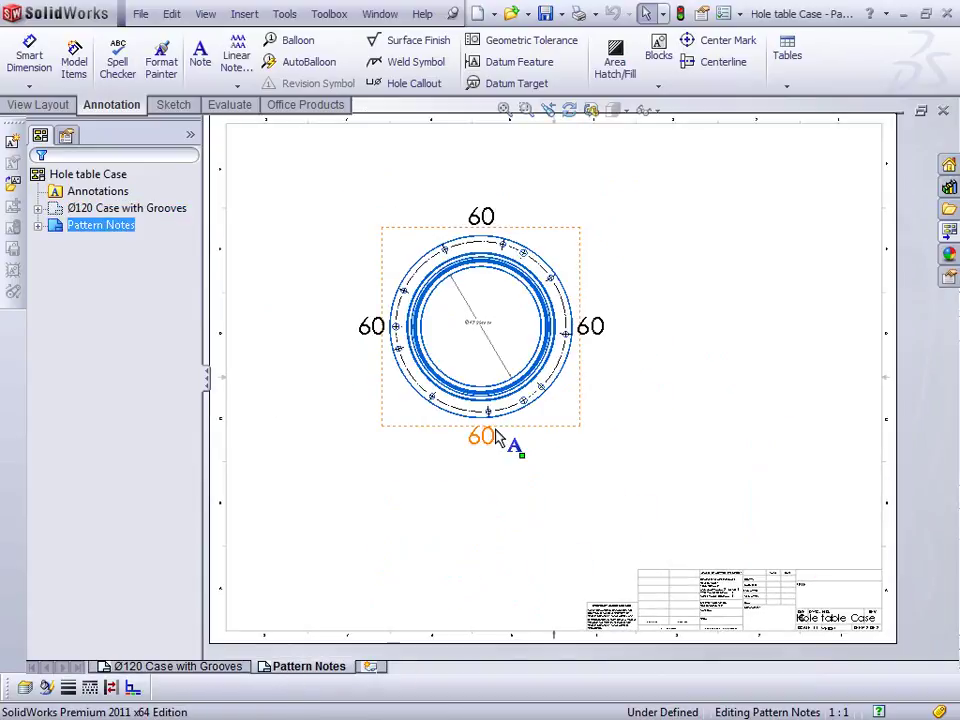
click(479, 446)
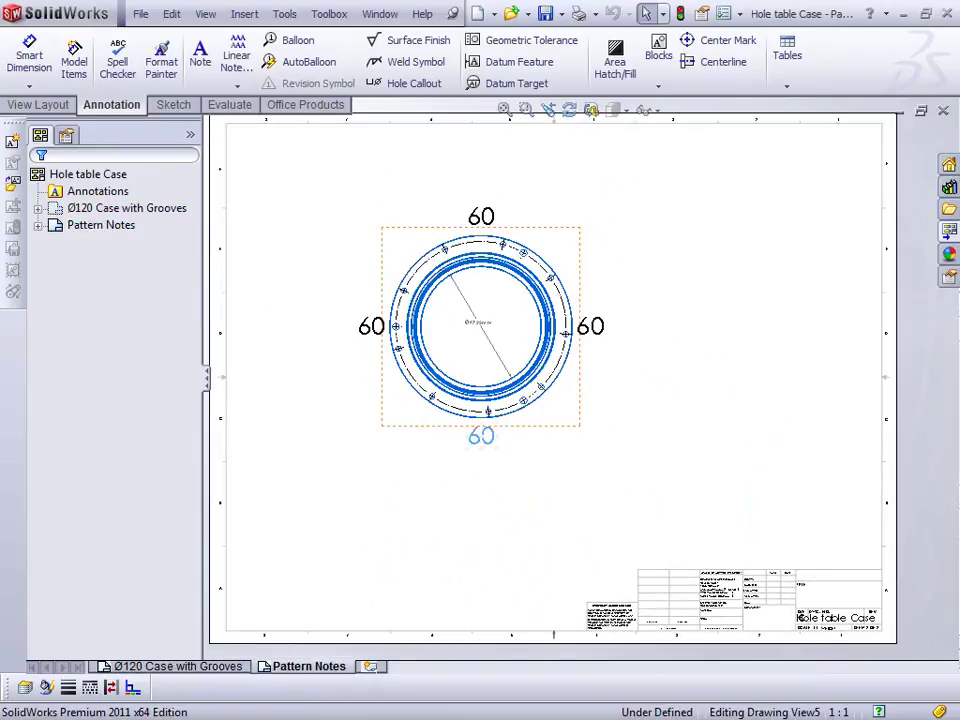
key(Delete)
click(590, 326)
key(Delete)
click(373, 328)
key(Delete)
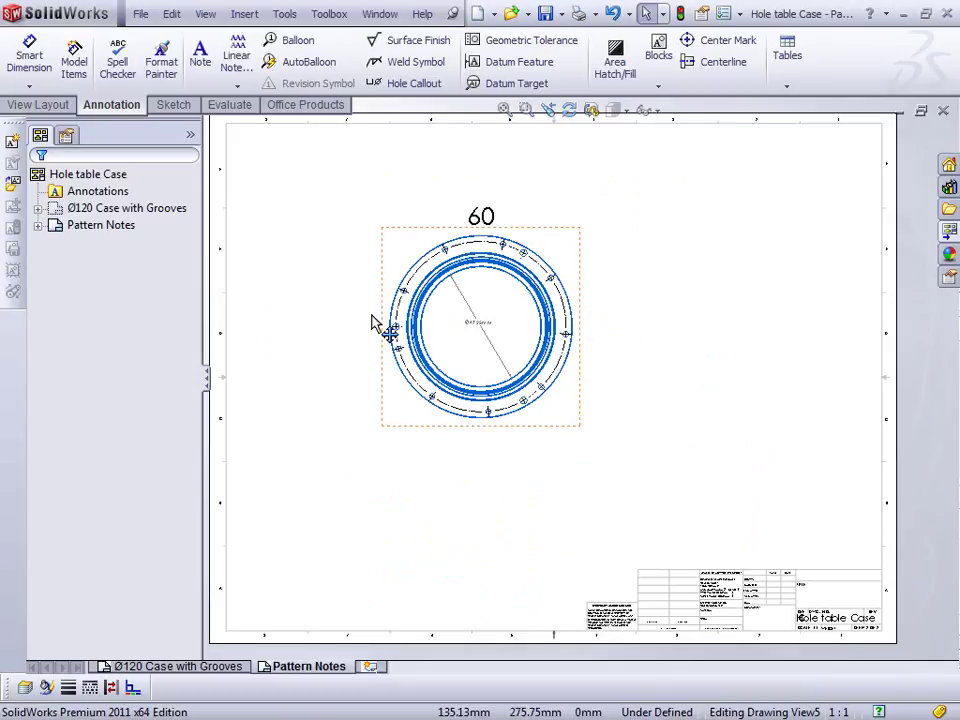
Step: Create a circular note pattern from the 60 note above the ring view, with 4 equally spaced instances over 360 degrees
click(481, 216)
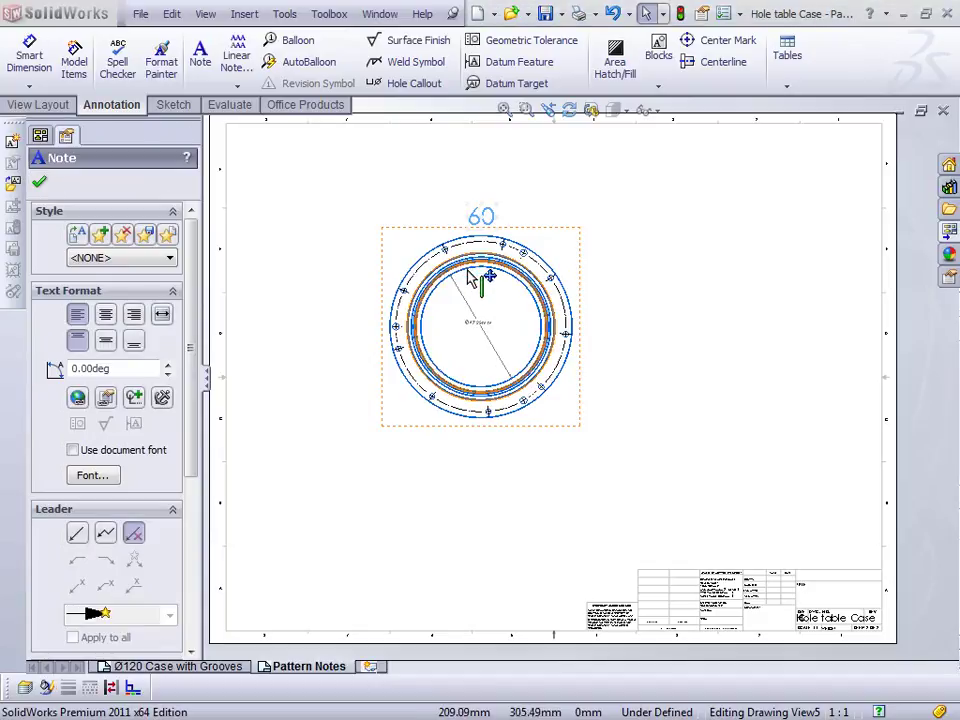
click(476, 279)
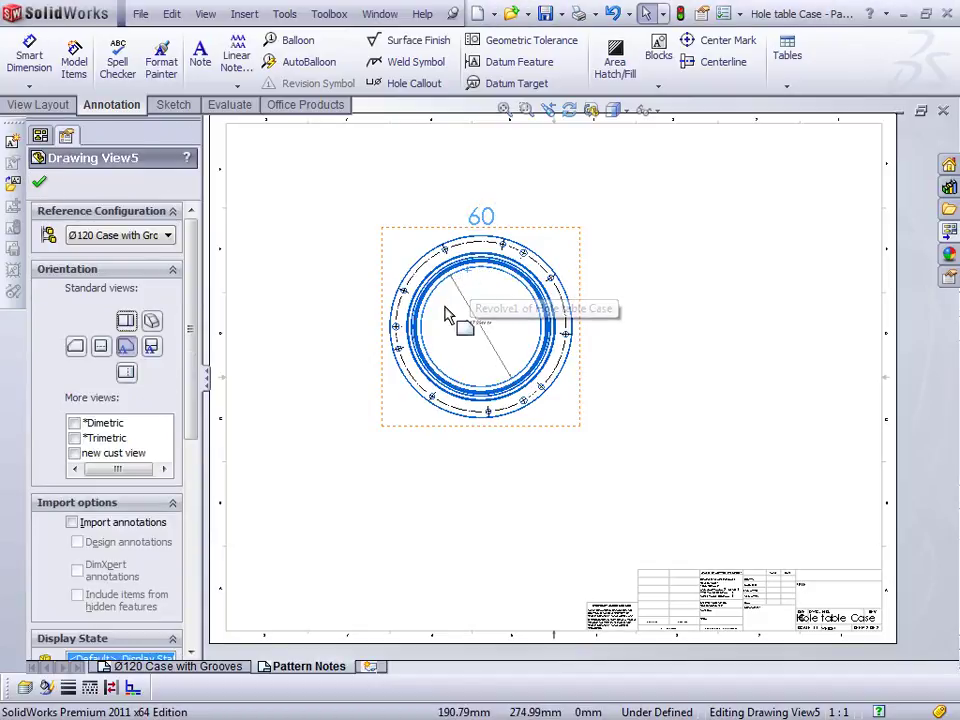
click(244, 14)
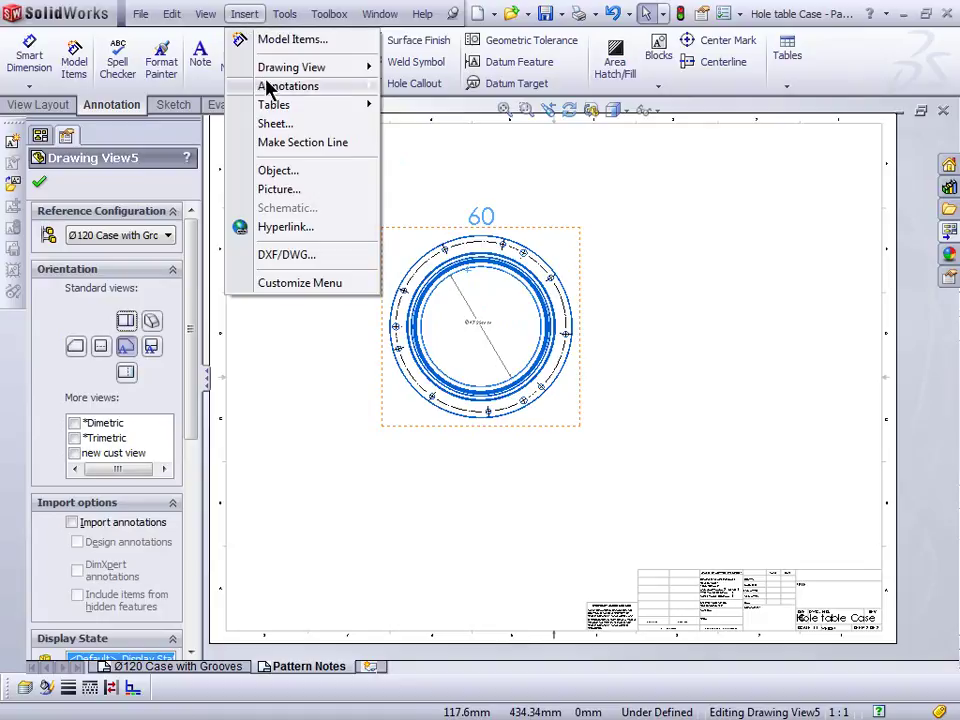
mouse_move(272, 88)
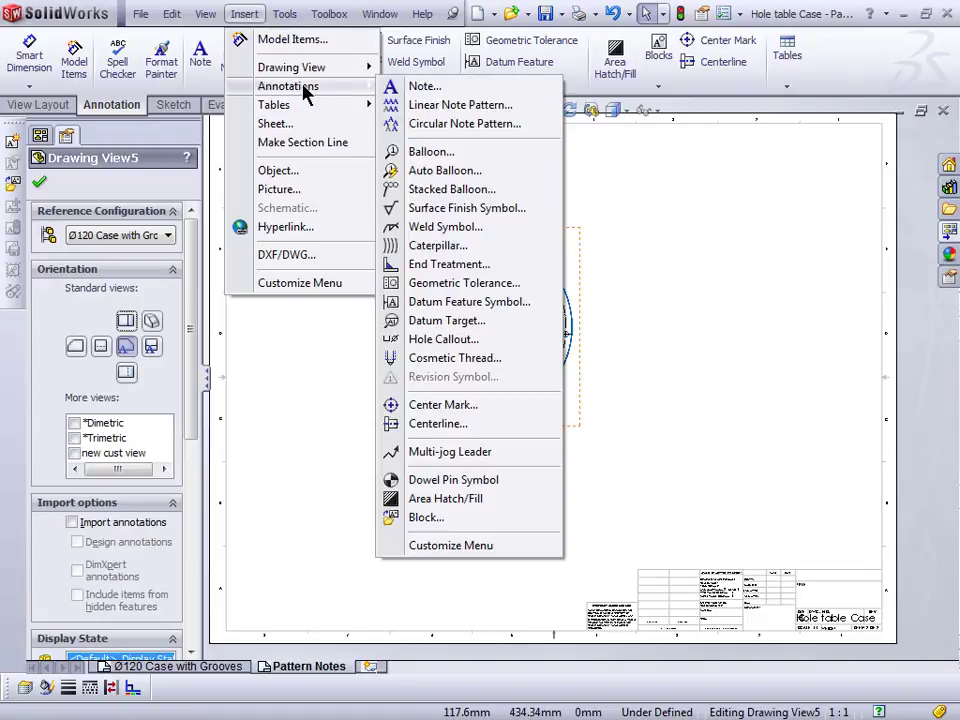
click(478, 131)
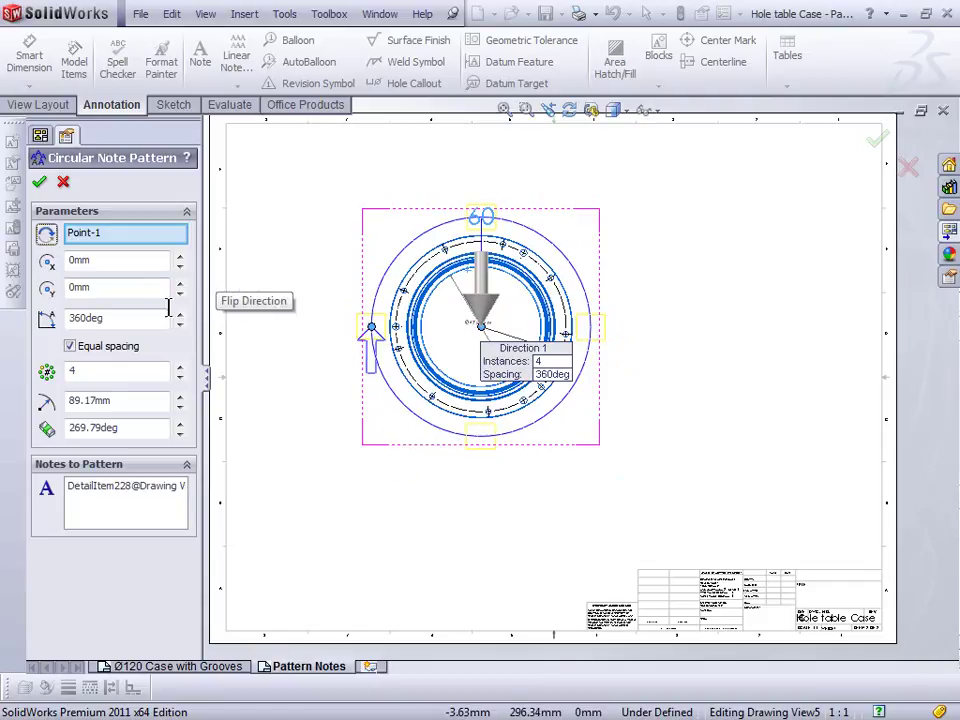
click(158, 500)
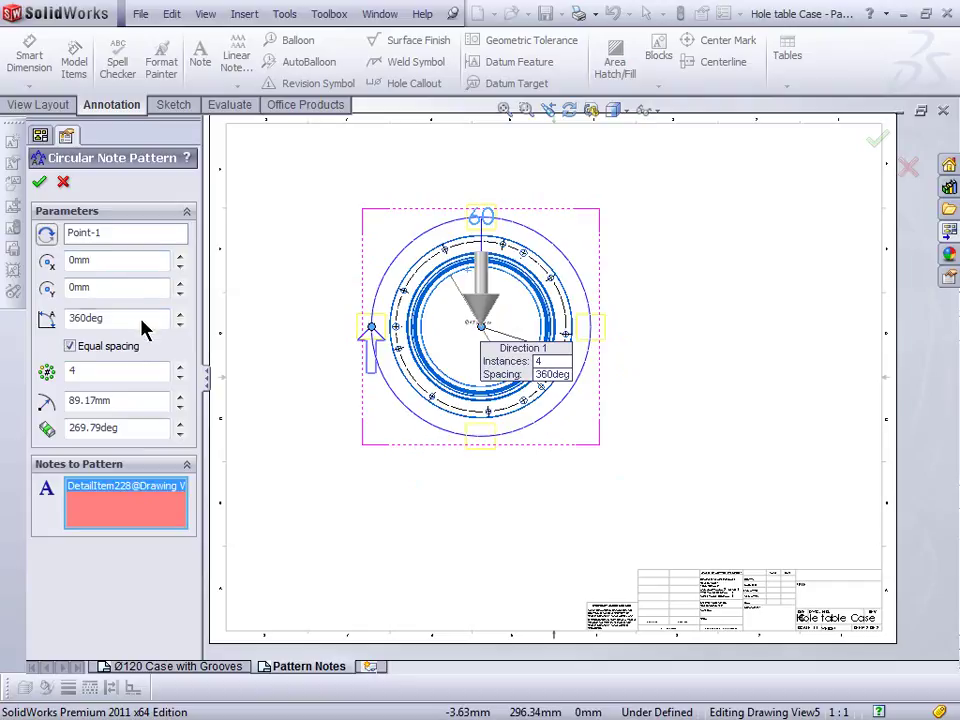
click(181, 368)
click(181, 368)
click(181, 368)
click(182, 377)
click(182, 377)
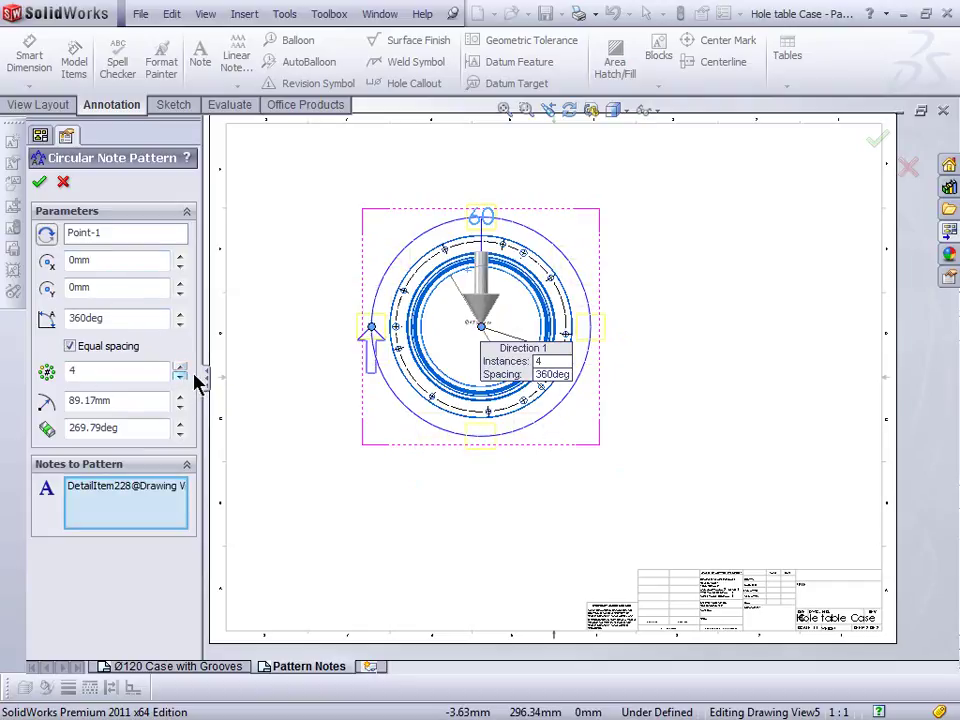
click(39, 182)
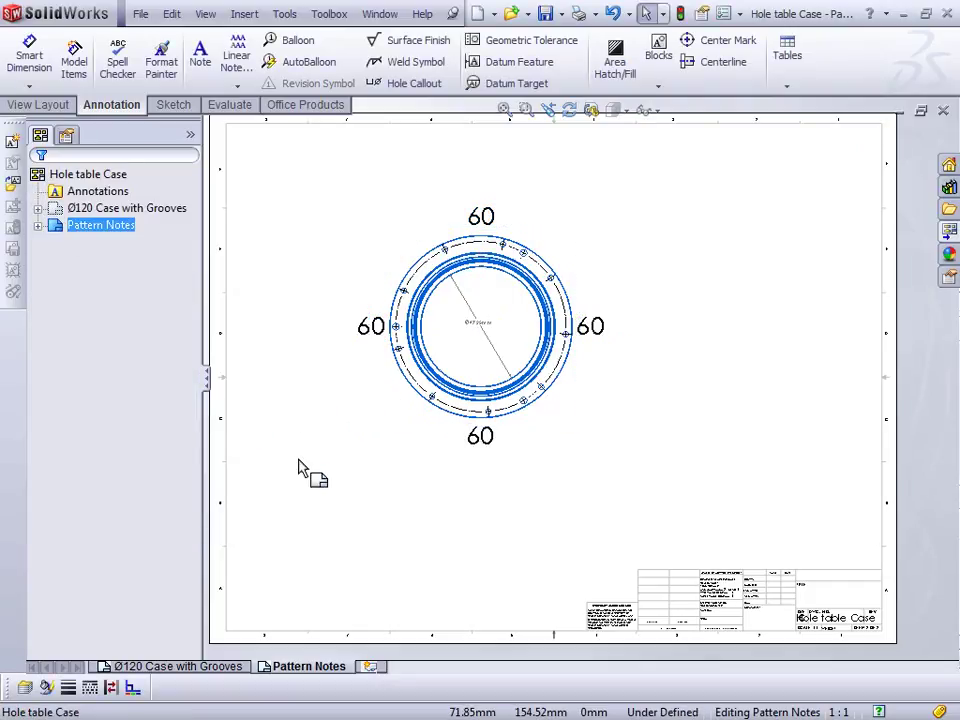
Step: Change the text of the patterned note left of the ring view to 90
click(370, 327)
double_click(372, 335)
text(90)
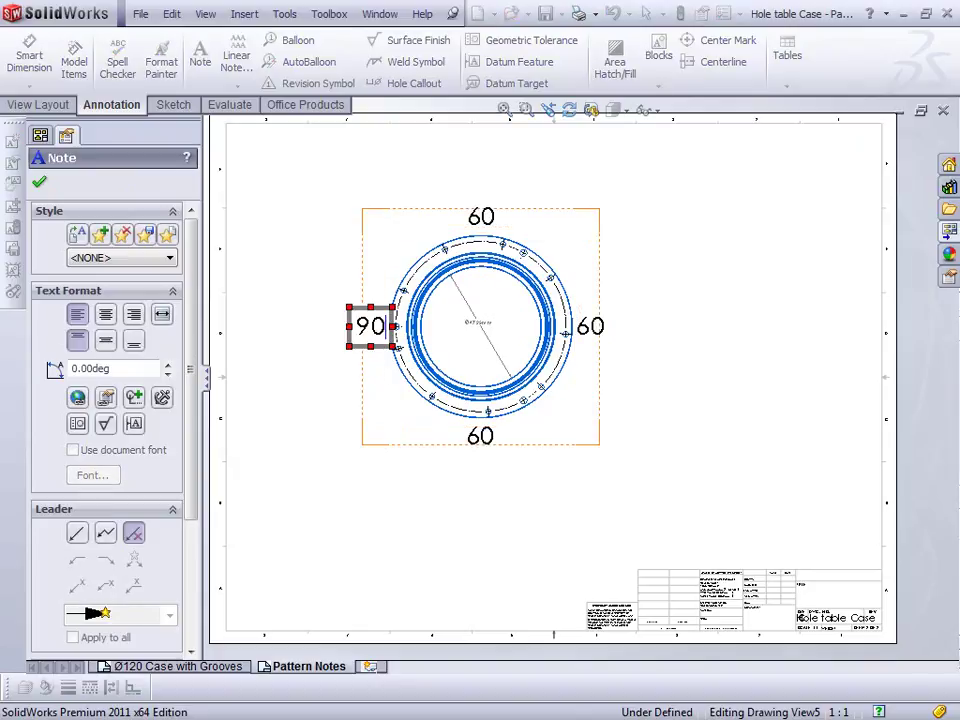
click(420, 510)
Step: Change the text of the patterned note below the ring view to 15
click(479, 441)
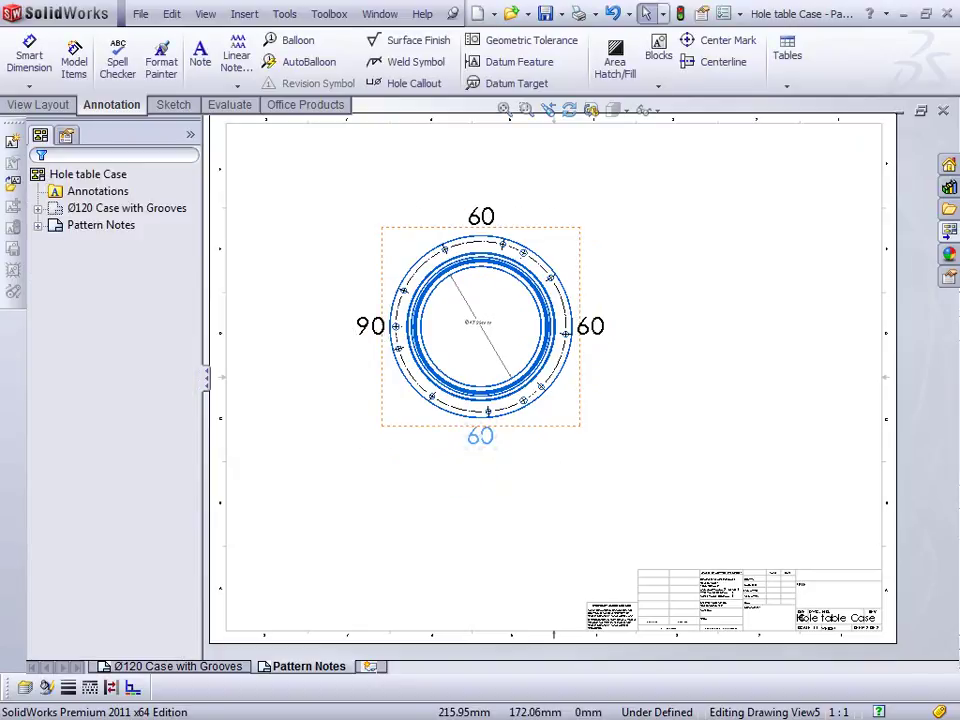
double_click(479, 441)
text(15)
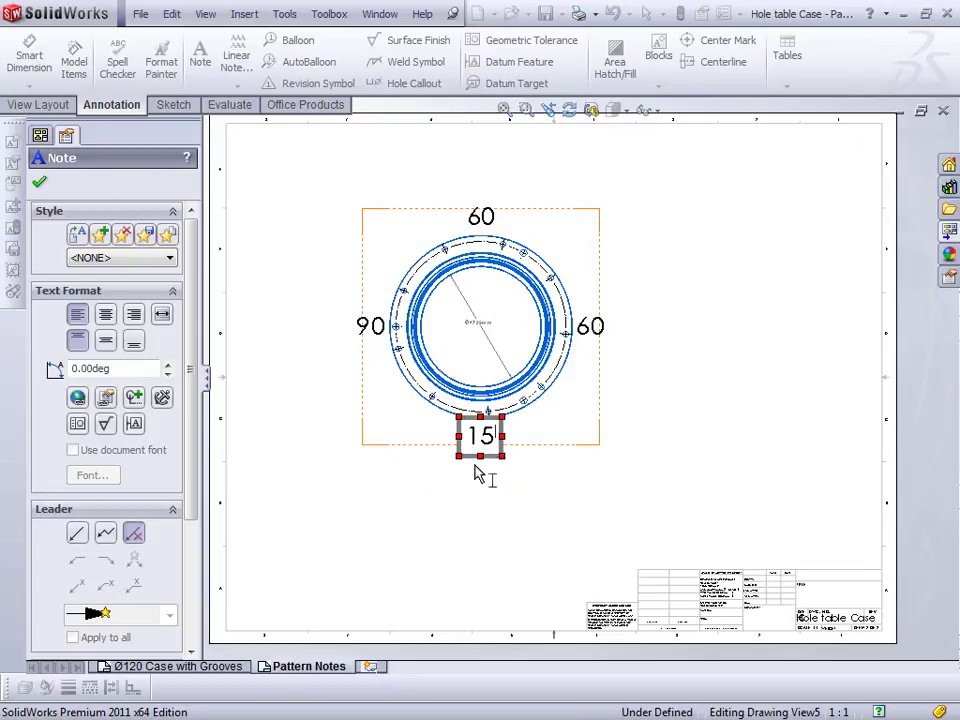
click(553, 493)
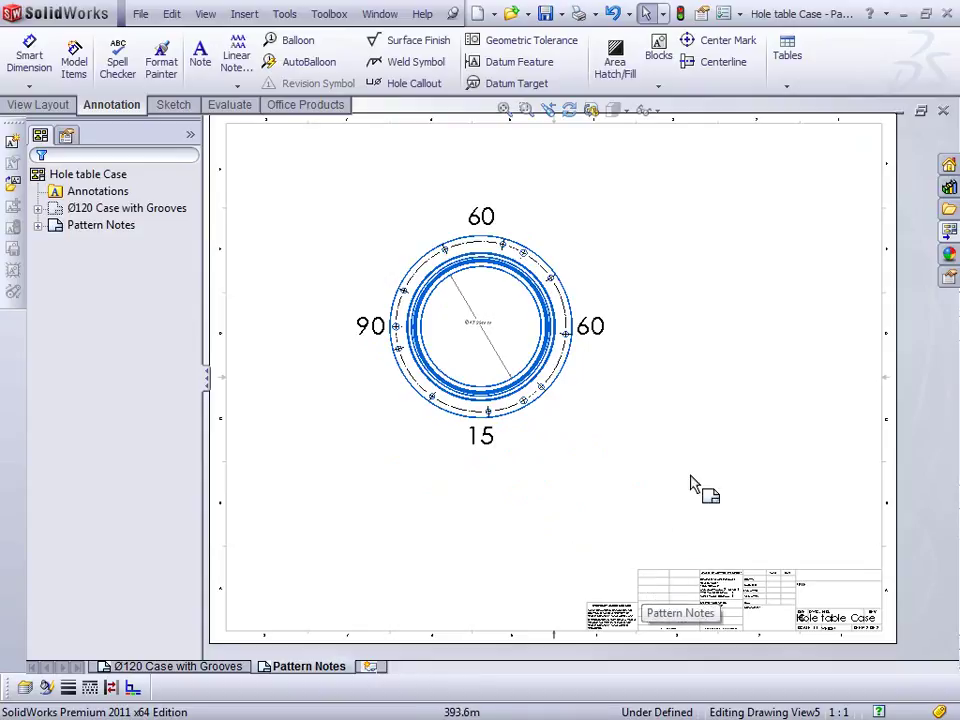
click(688, 350)
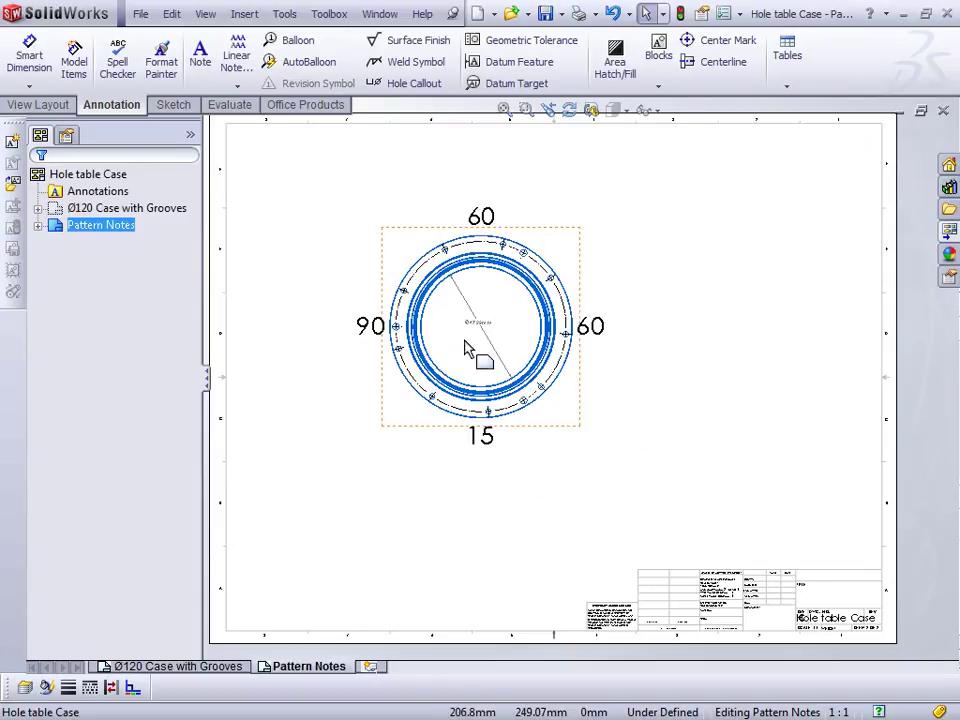
Step: Delete the diameter dimension inside the ring view
scroll(463, 353, down, 5)
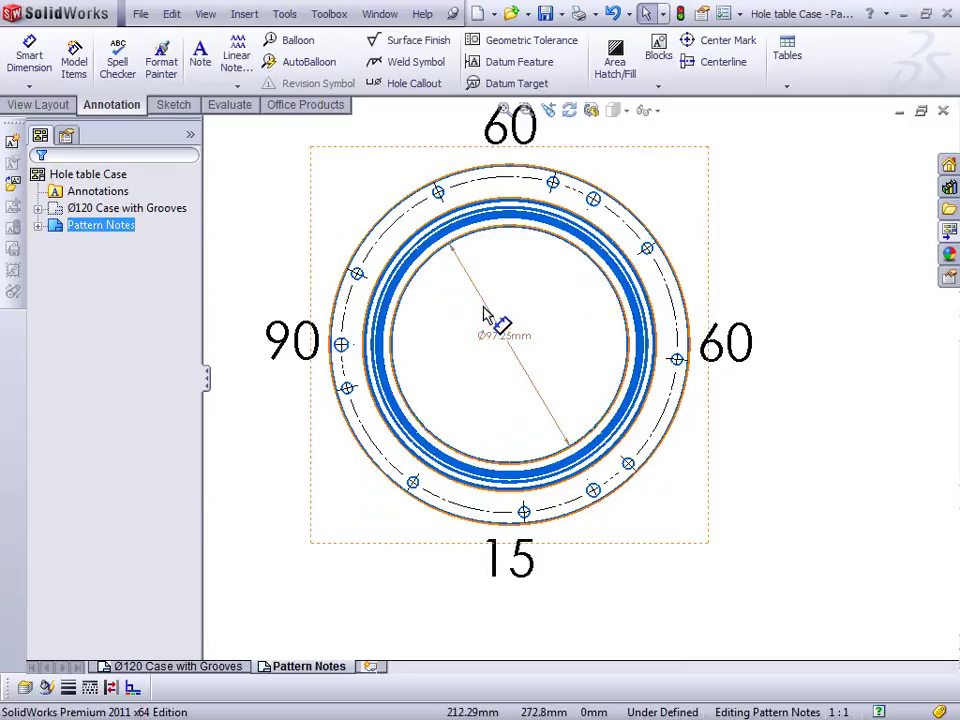
click(516, 346)
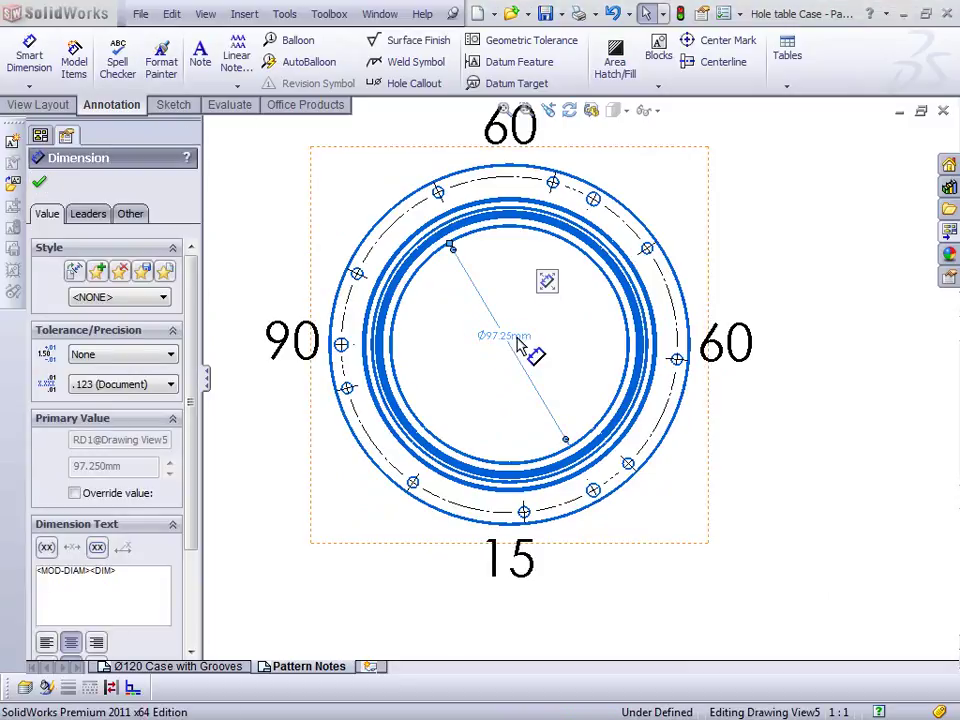
key(Delete)
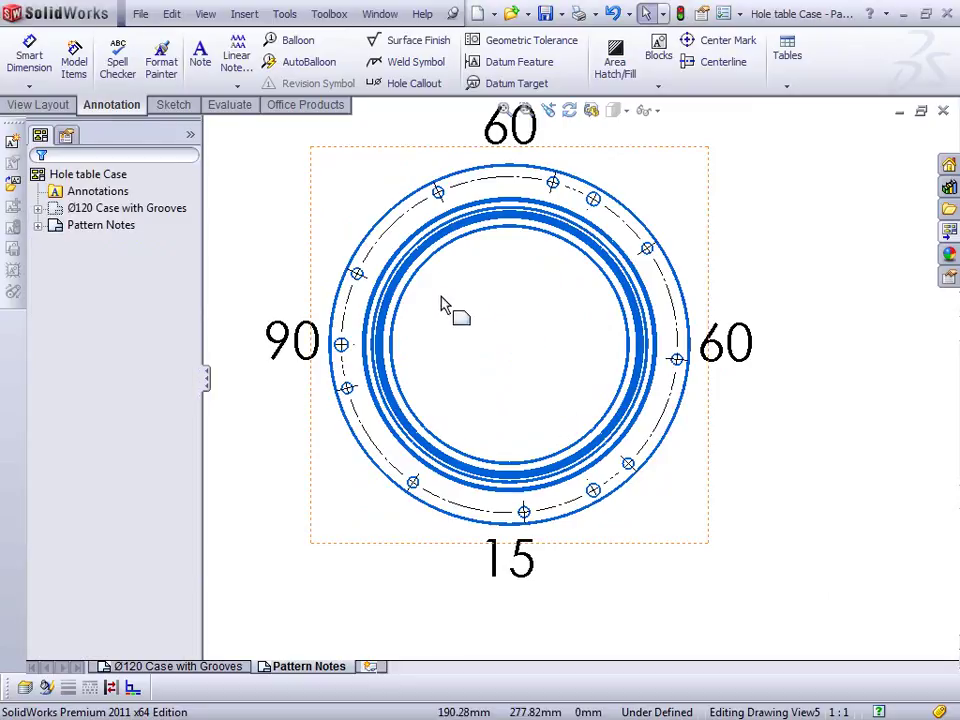
Step: Add a diameter dimension to the ring view's innermost circle, with its text placed inside the circle
click(29, 58)
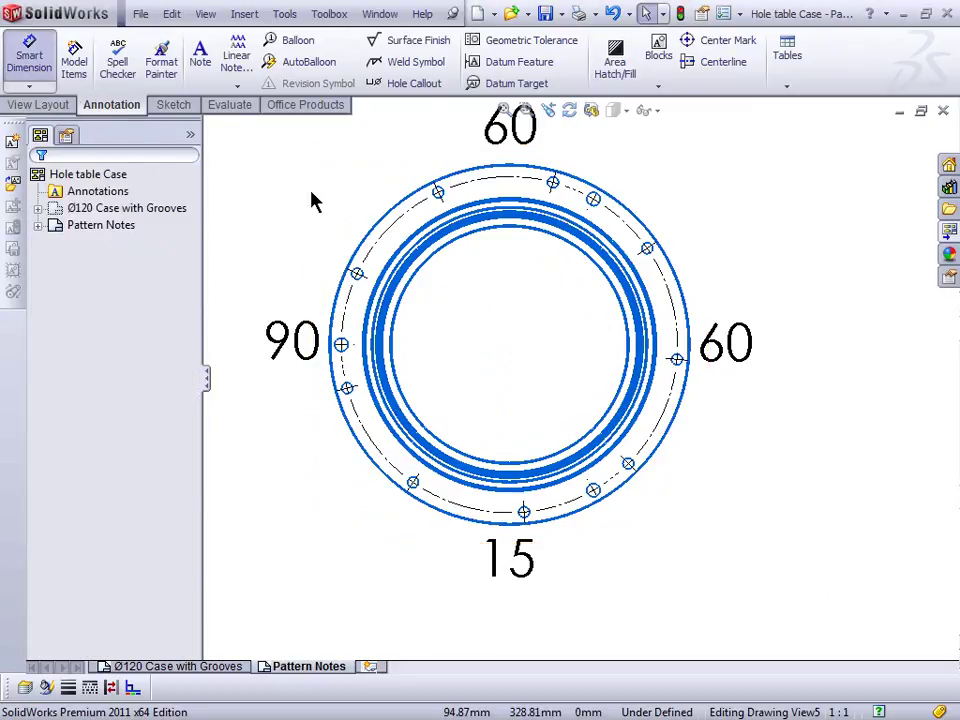
click(583, 256)
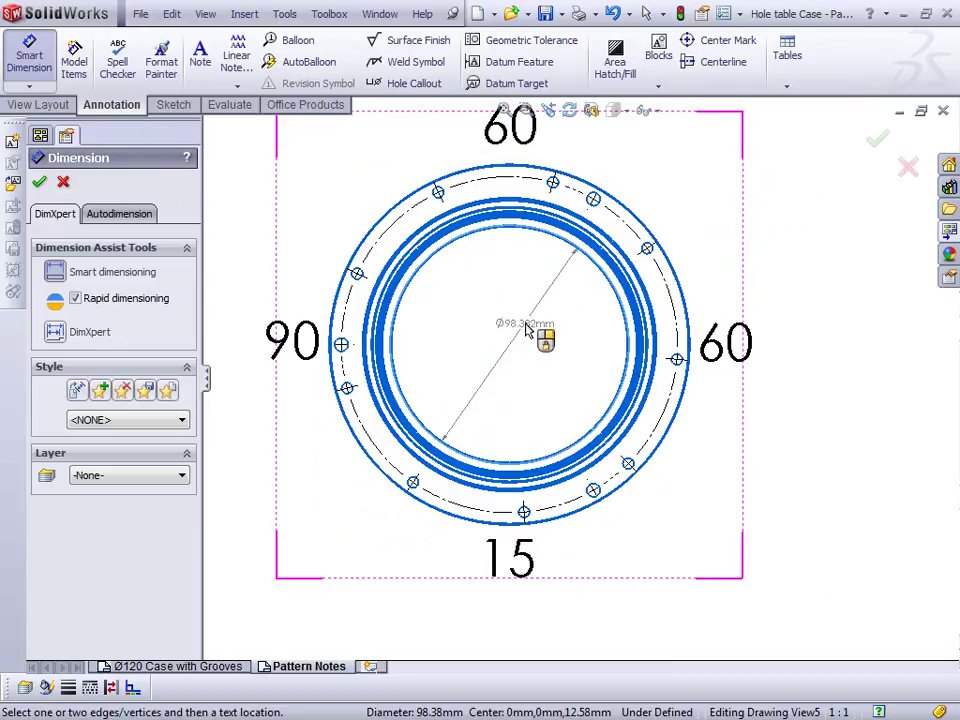
click(529, 334)
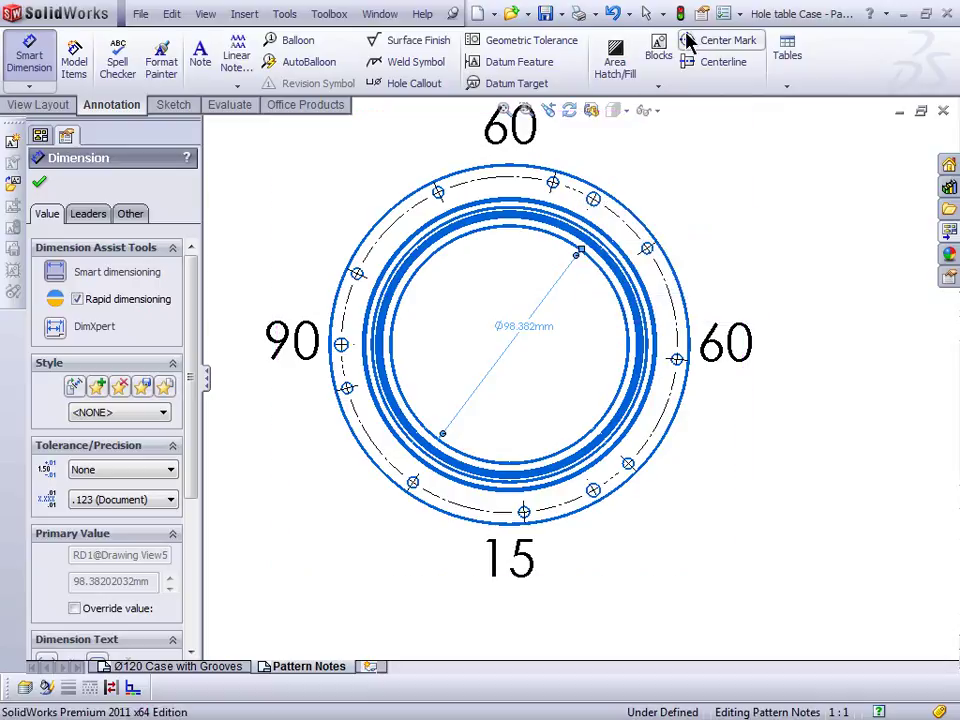
Step: Examine the document's drafting settings for diameter, angle, chamfer, linear and ordinate dimensions
click(722, 14)
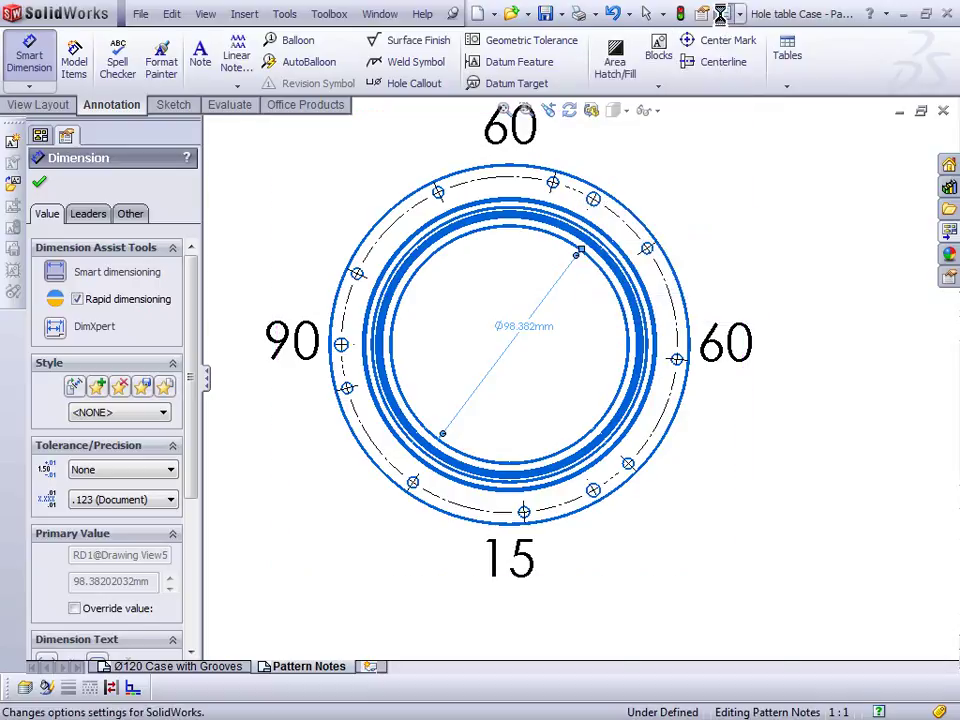
click(208, 51)
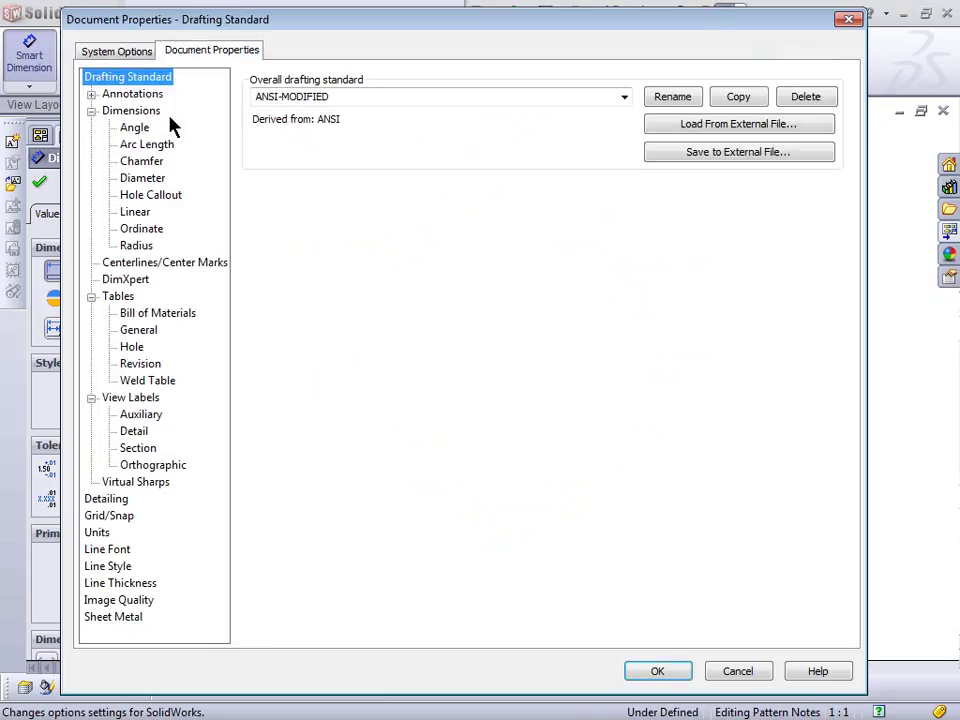
click(142, 180)
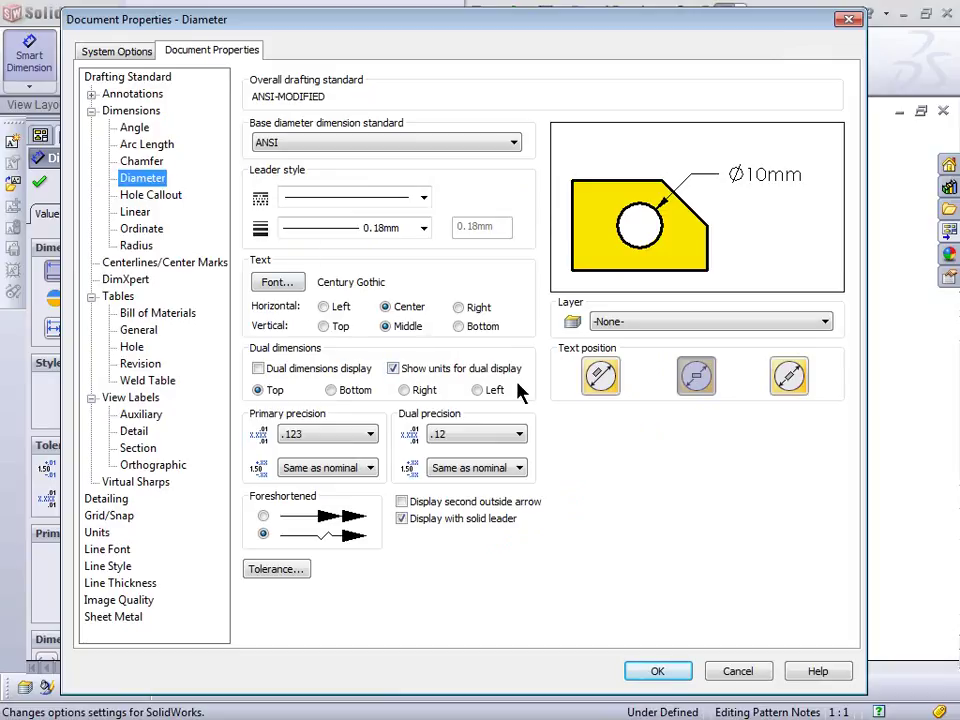
click(130, 128)
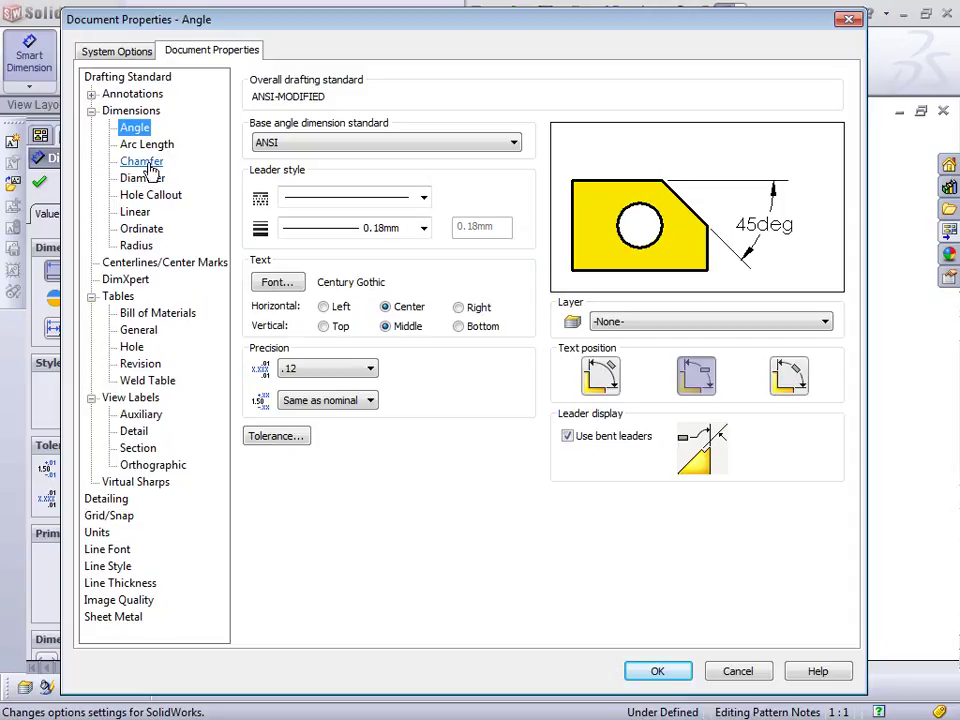
click(130, 163)
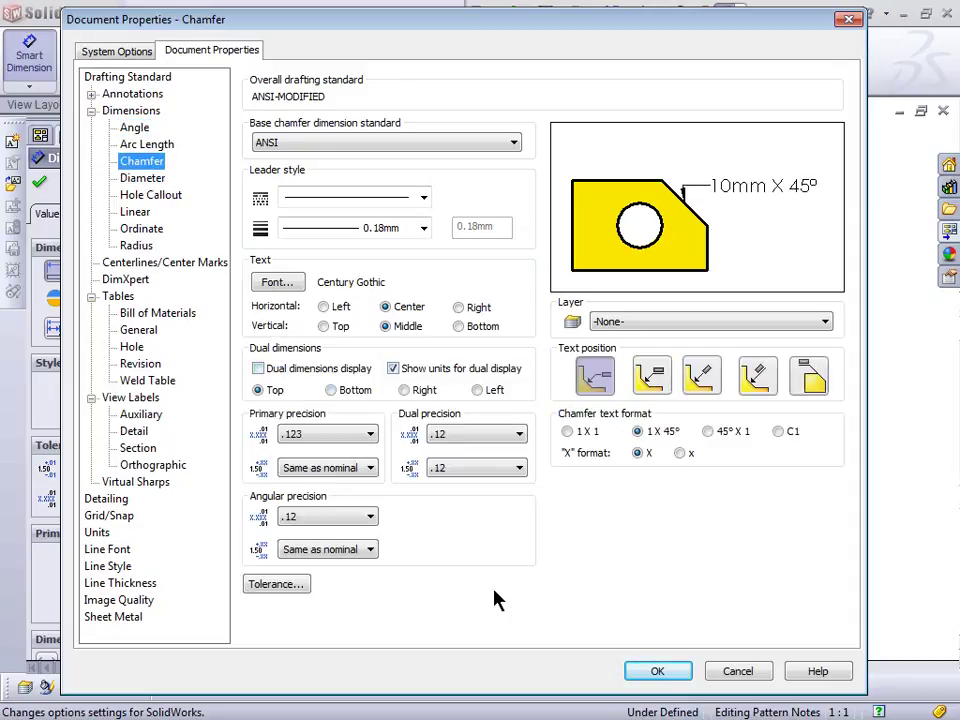
click(135, 213)
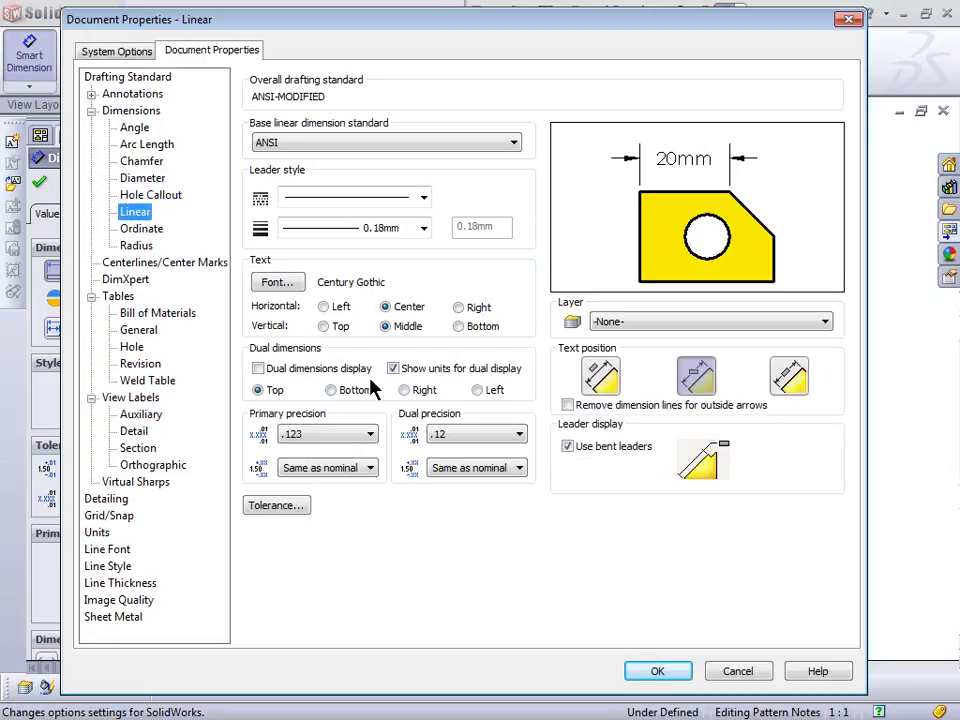
click(143, 229)
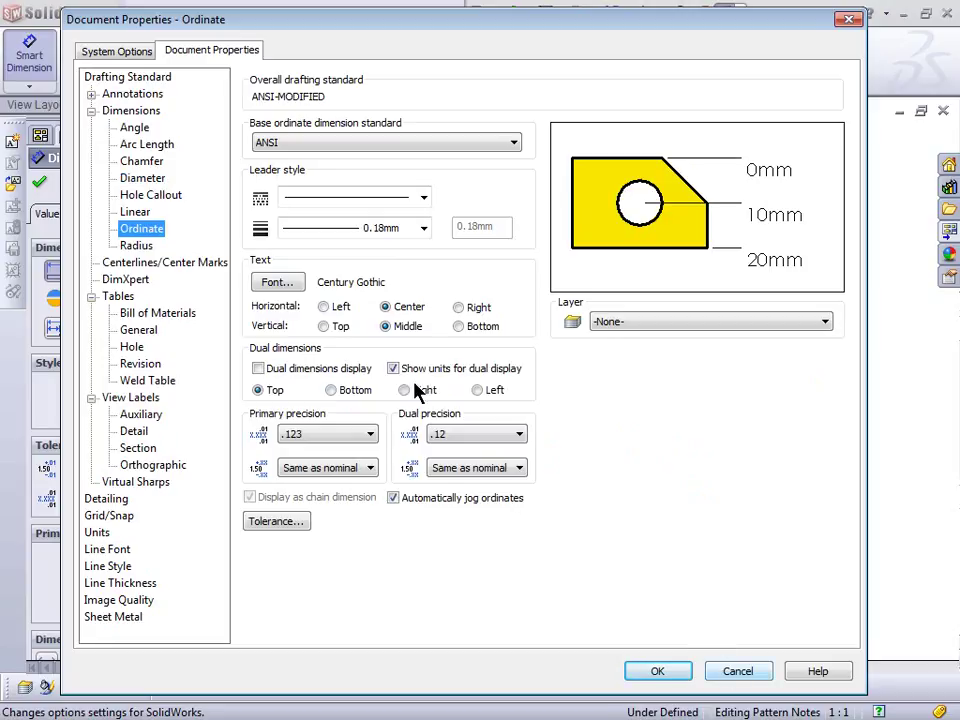
Step: Turn off showing units for dual display in the document's diameter dimension settings
click(143, 178)
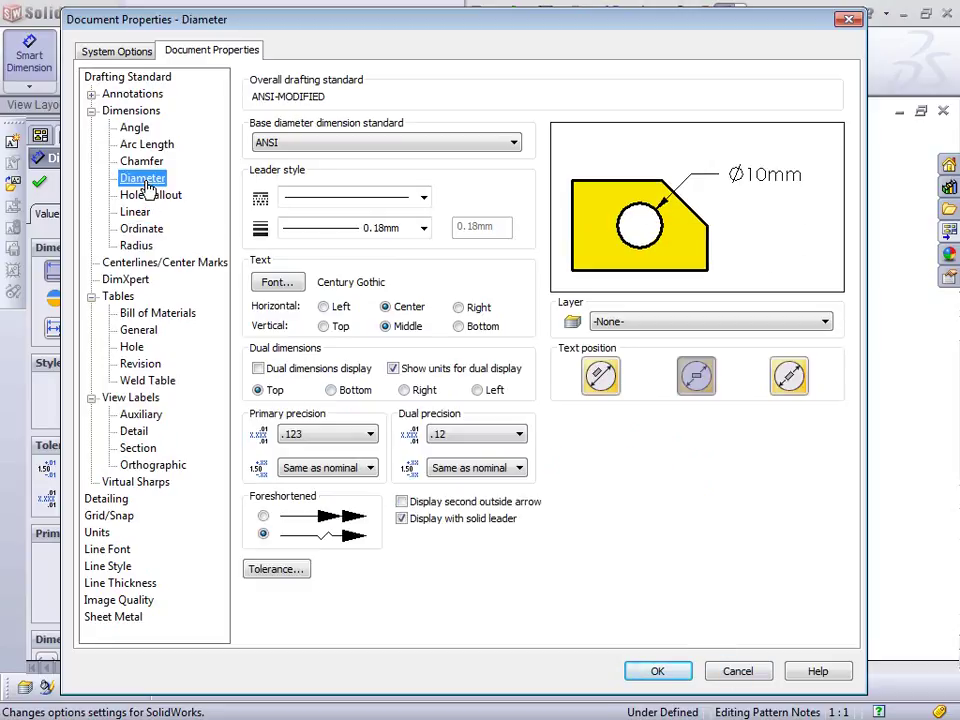
click(393, 368)
click(655, 672)
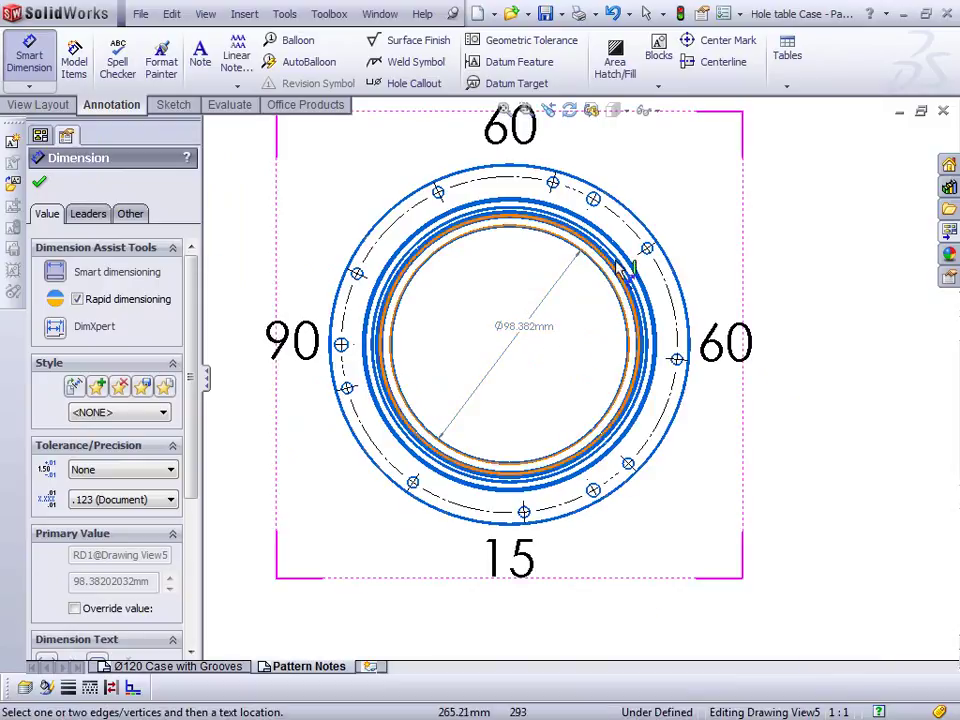
Step: Try to add a diameter dimension to the ring view's outermost circle
click(662, 226)
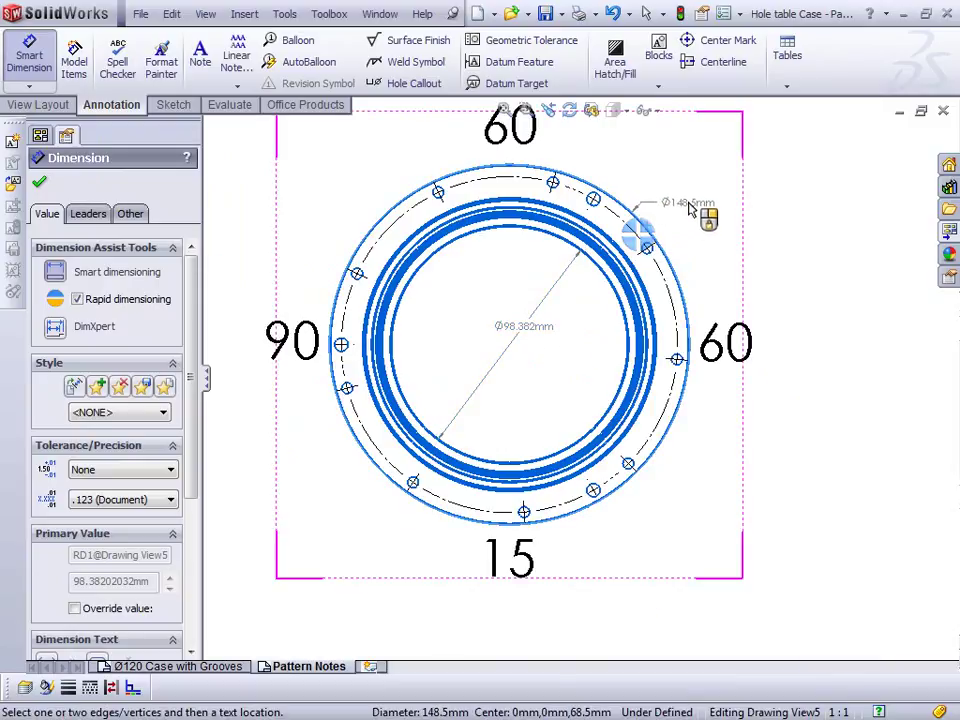
key(Escape)
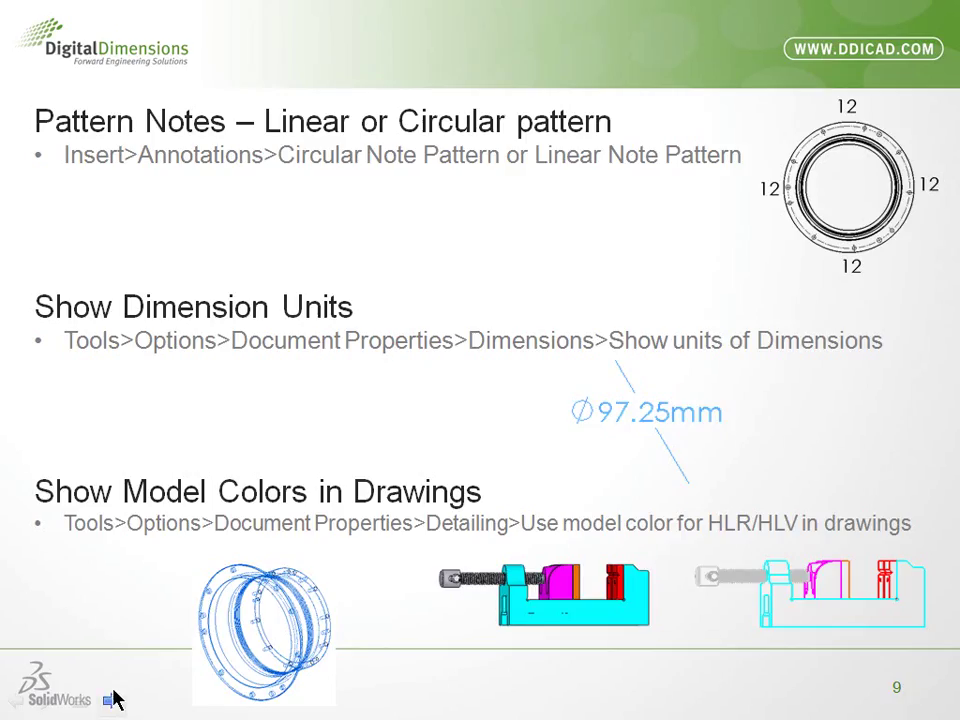
Step: Switch to the Ø120 Case with Grooves sheet, and open the recent drawing 02 - Sheetmetal
click(110, 700)
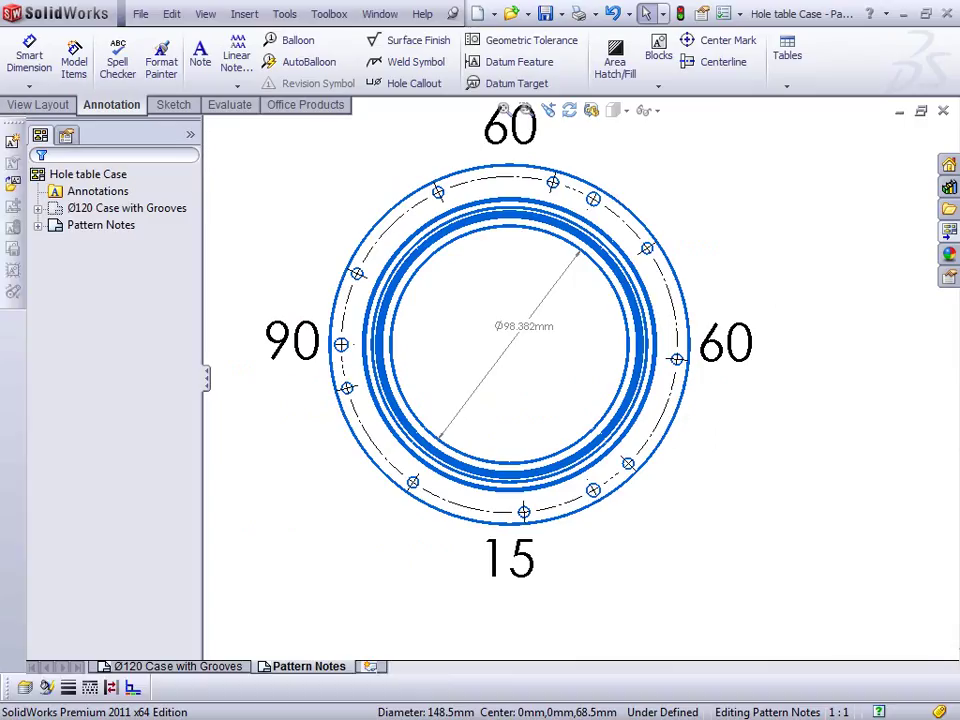
click(288, 467)
key(f)
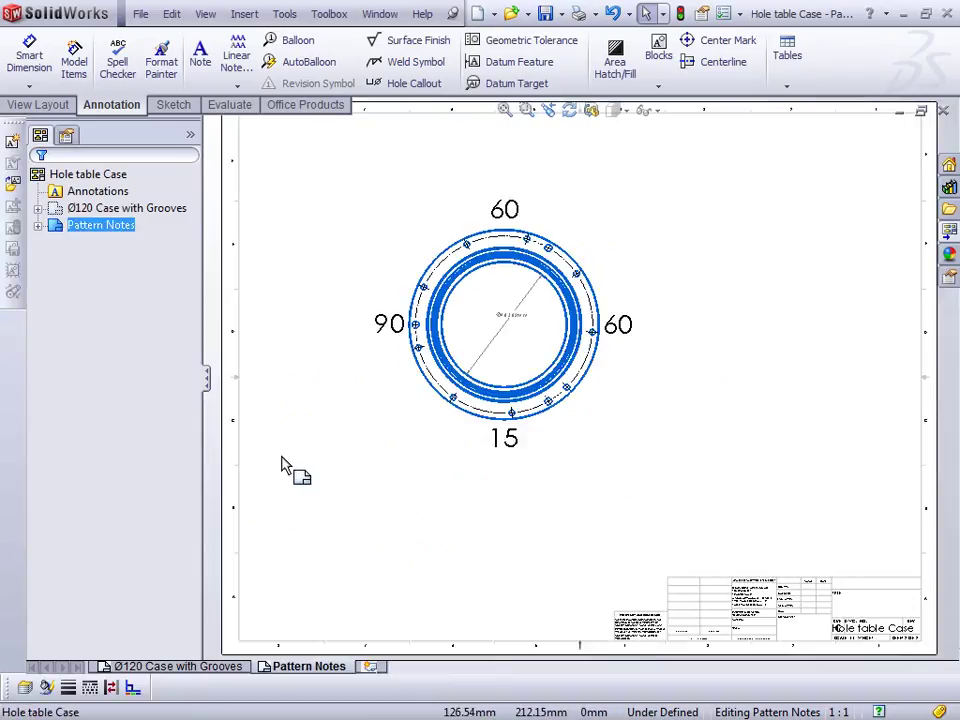
click(185, 669)
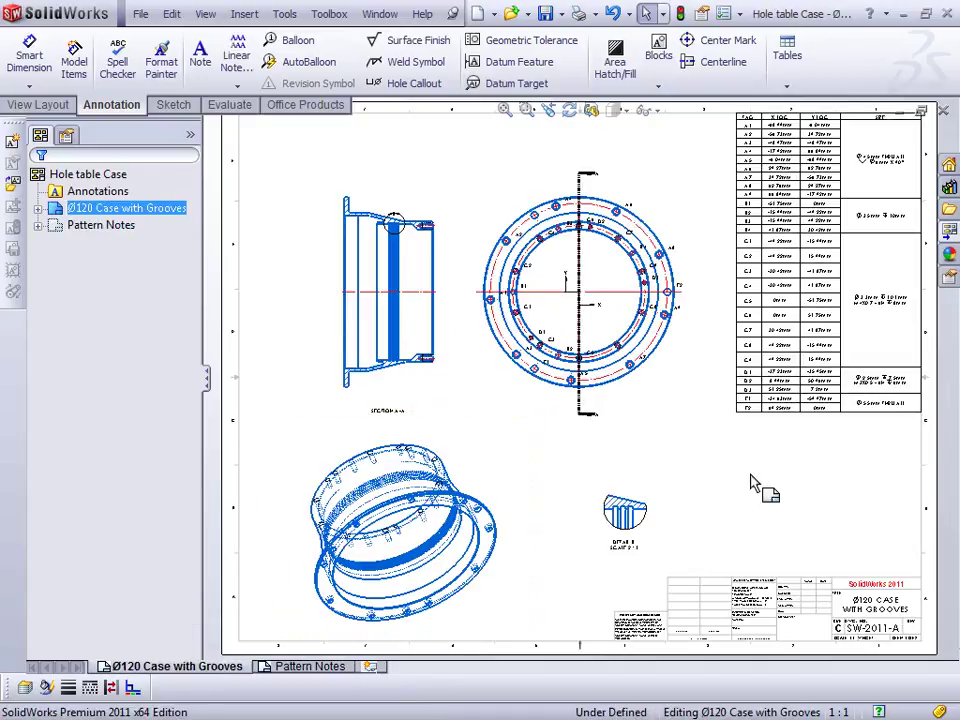
key(r)
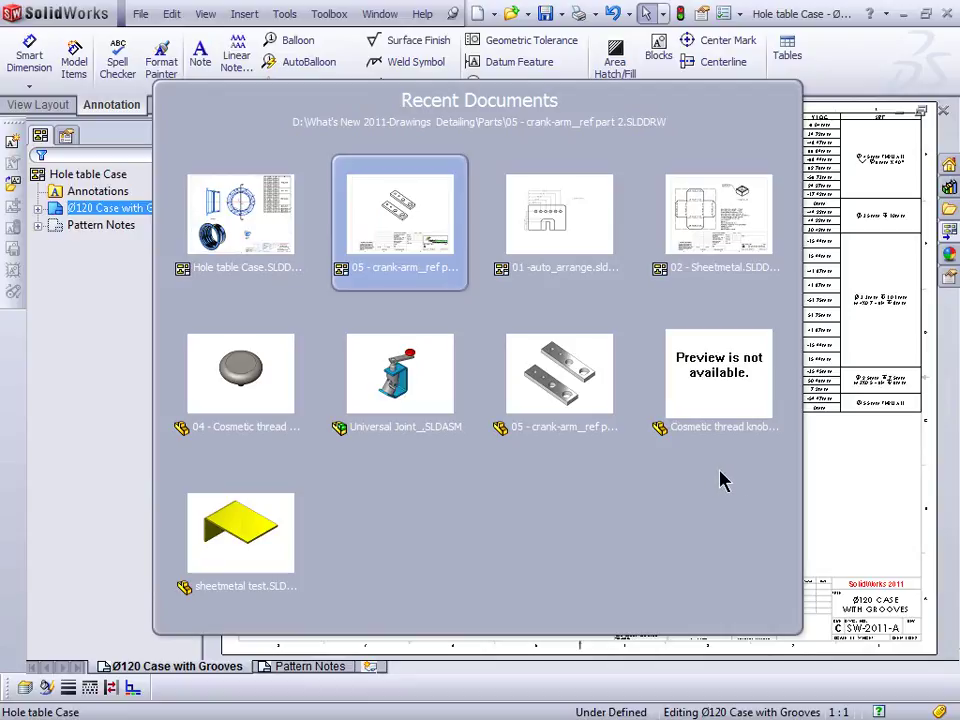
click(715, 285)
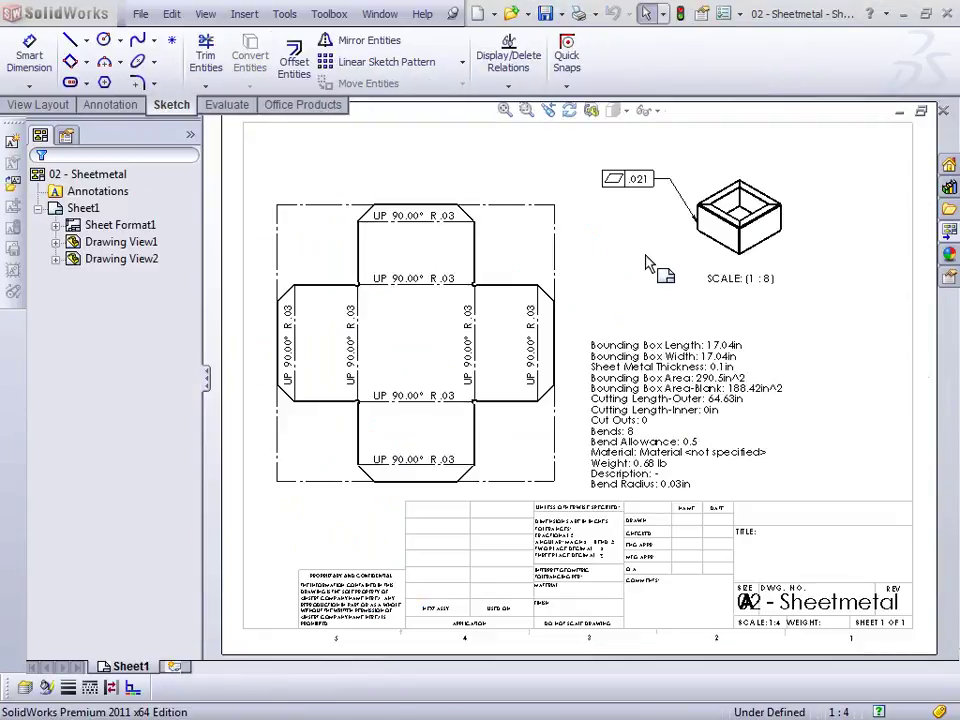
Step: Examine the properties of the flatness tolerance frame attached to the isometric box view
click(630, 180)
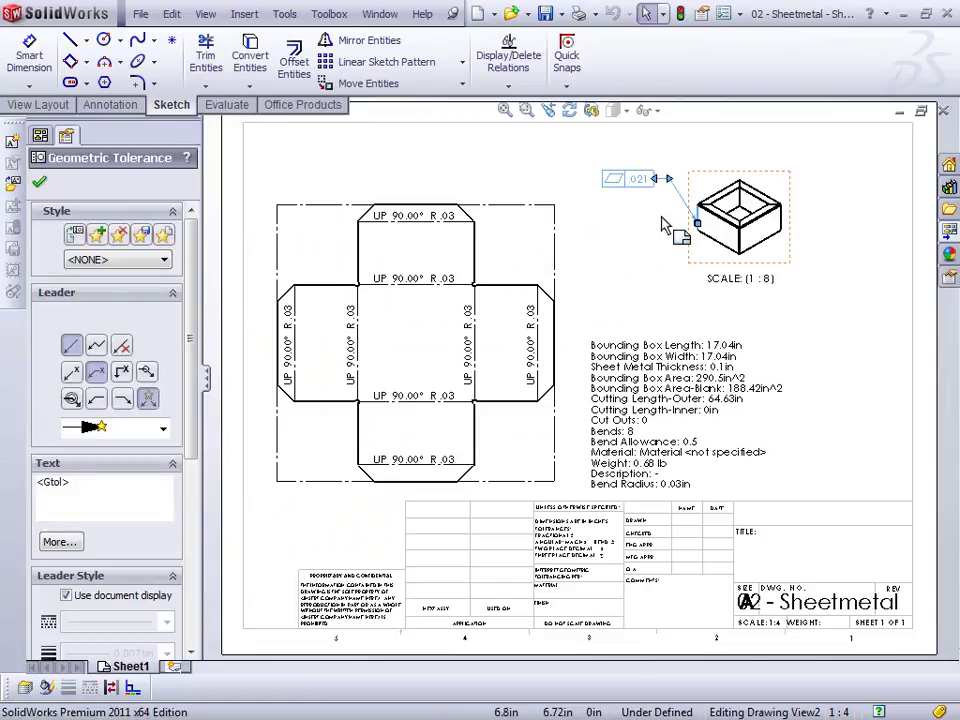
scroll(660, 222, down, 4)
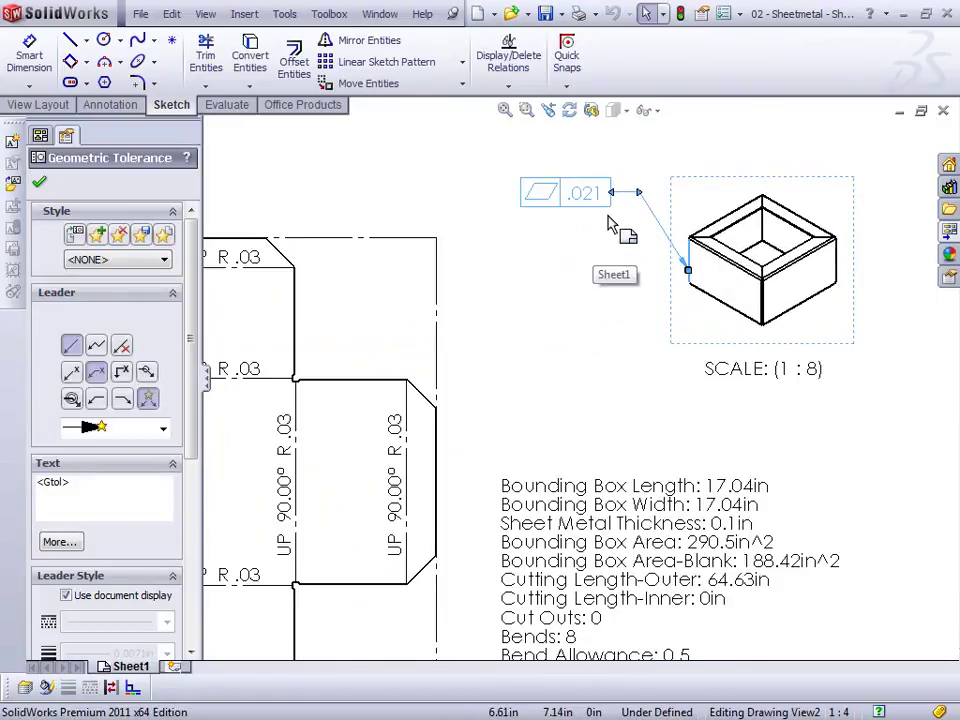
double_click(603, 196)
drag(678, 185, 509, 289)
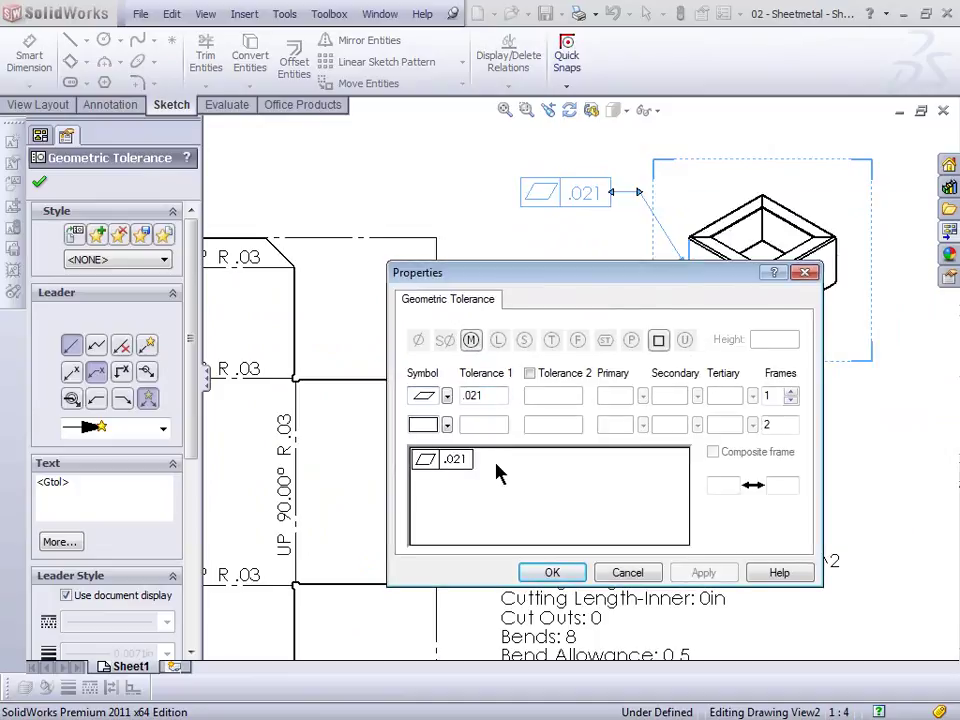
click(627, 572)
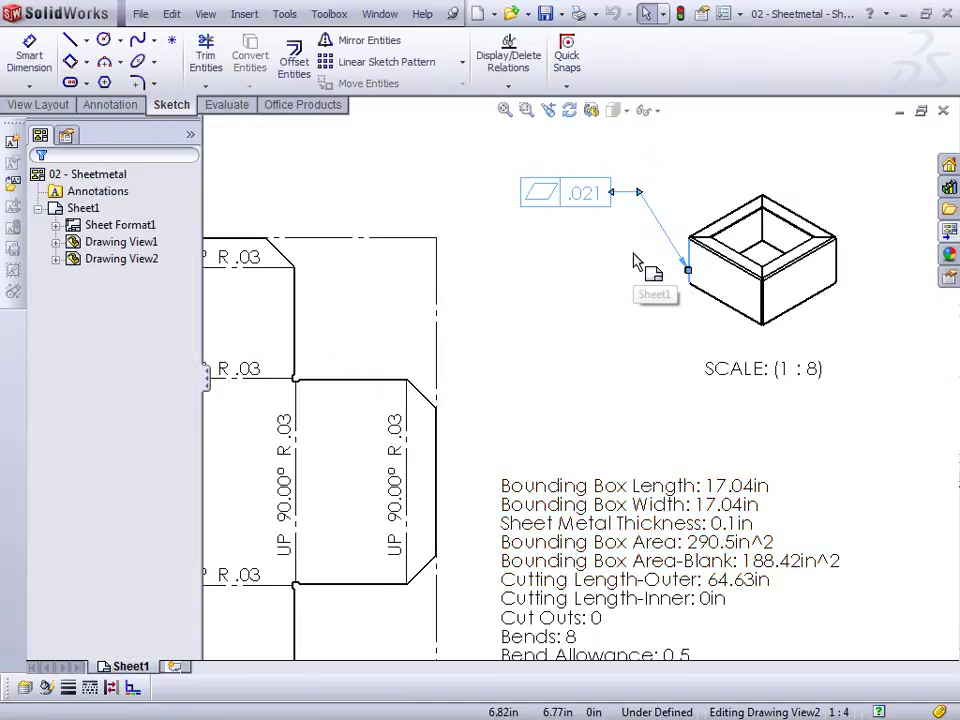
Step: Add the double-circle symbol to the bend of the flatness tolerance's leader
click(588, 202)
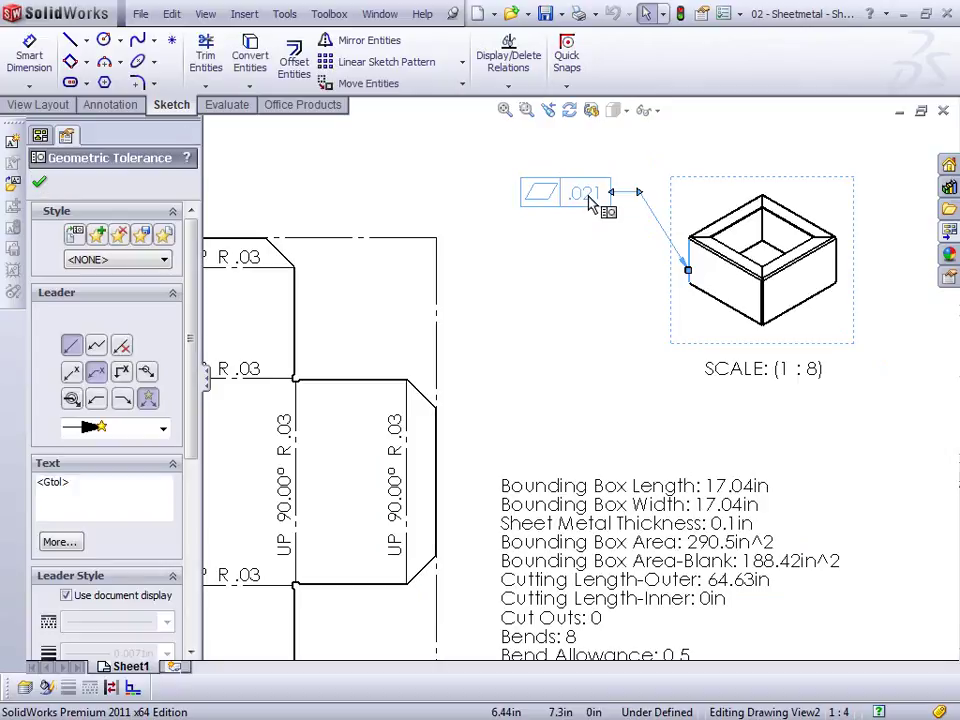
click(72, 400)
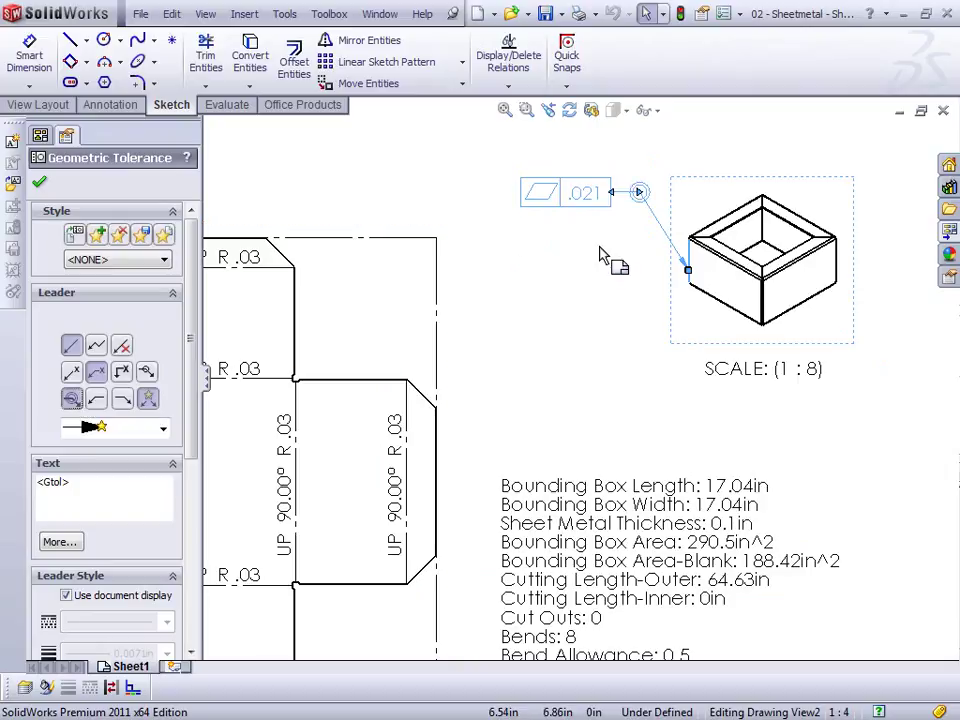
click(606, 258)
Step: Move the flatness tolerance frame down beside the isometric box view and back up above the leader's attachment point
drag(585, 207, 572, 360)
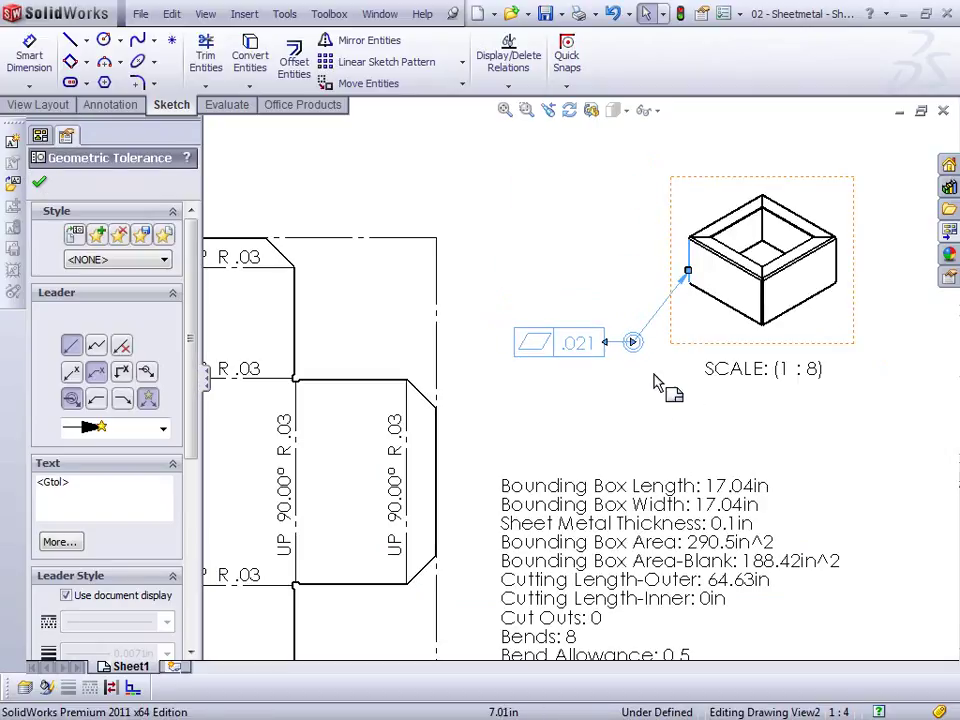
drag(598, 345, 584, 213)
click(594, 347)
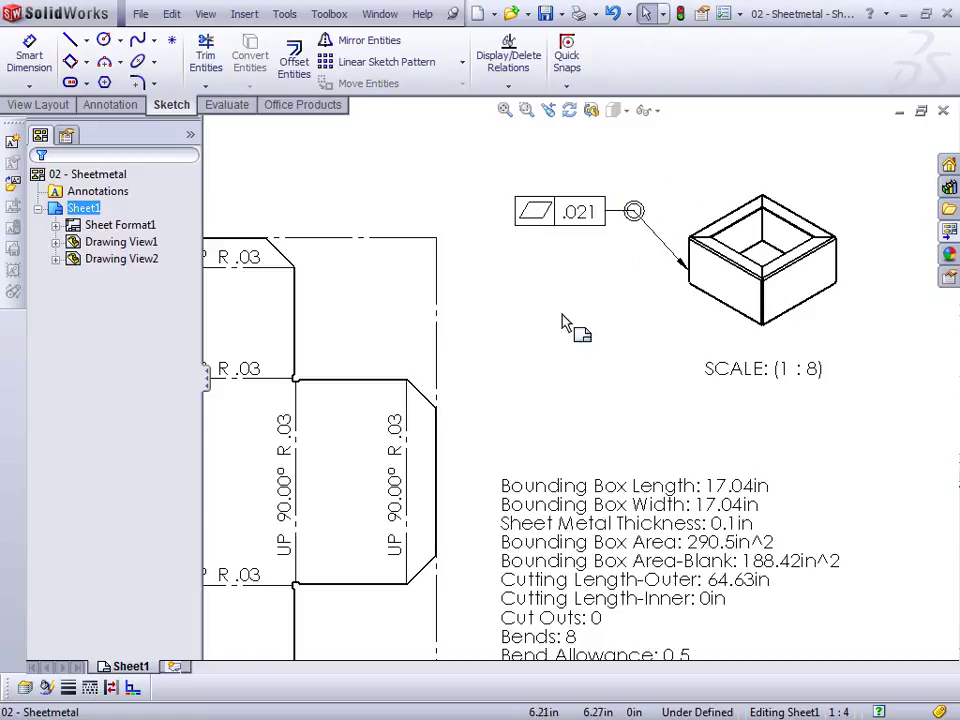
Step: Place a new note below the flatness tolerance frame and open the symbol library for it
click(115, 106)
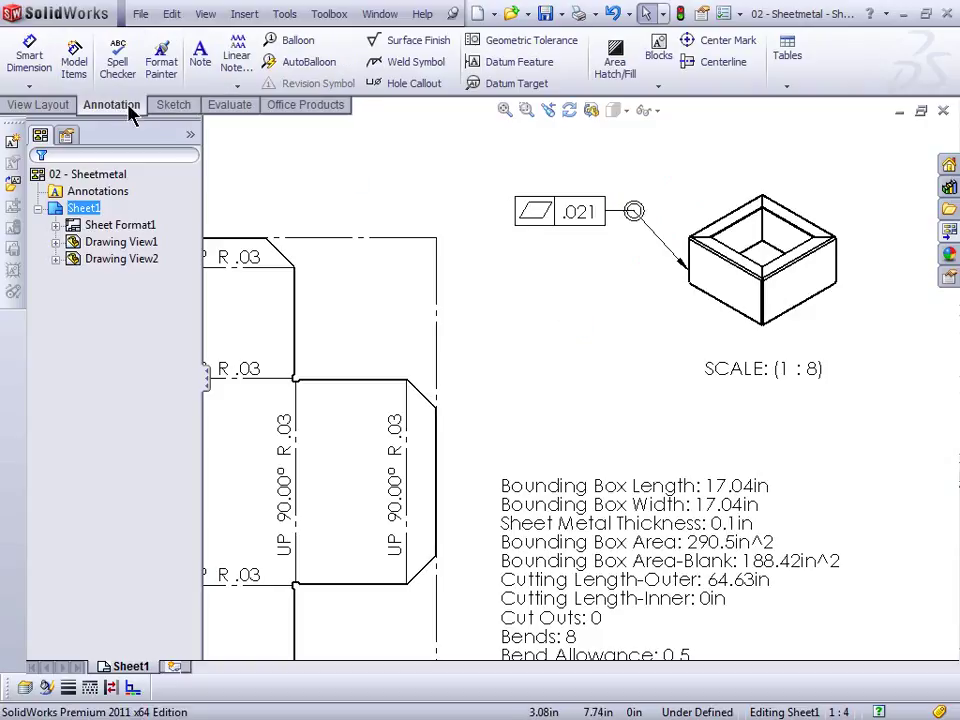
click(201, 62)
click(540, 345)
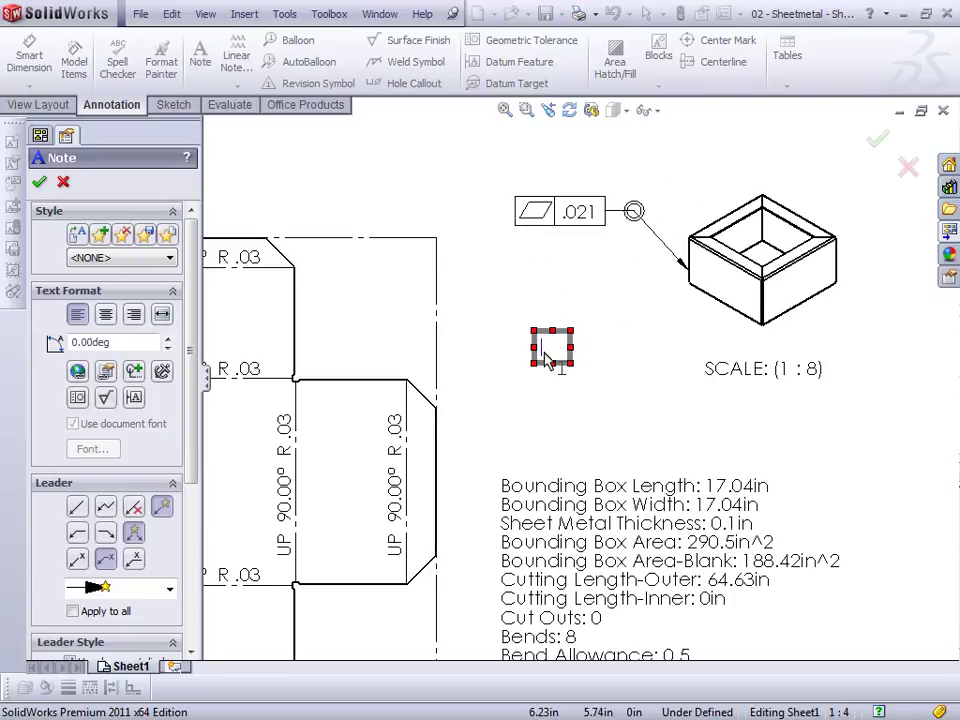
click(135, 382)
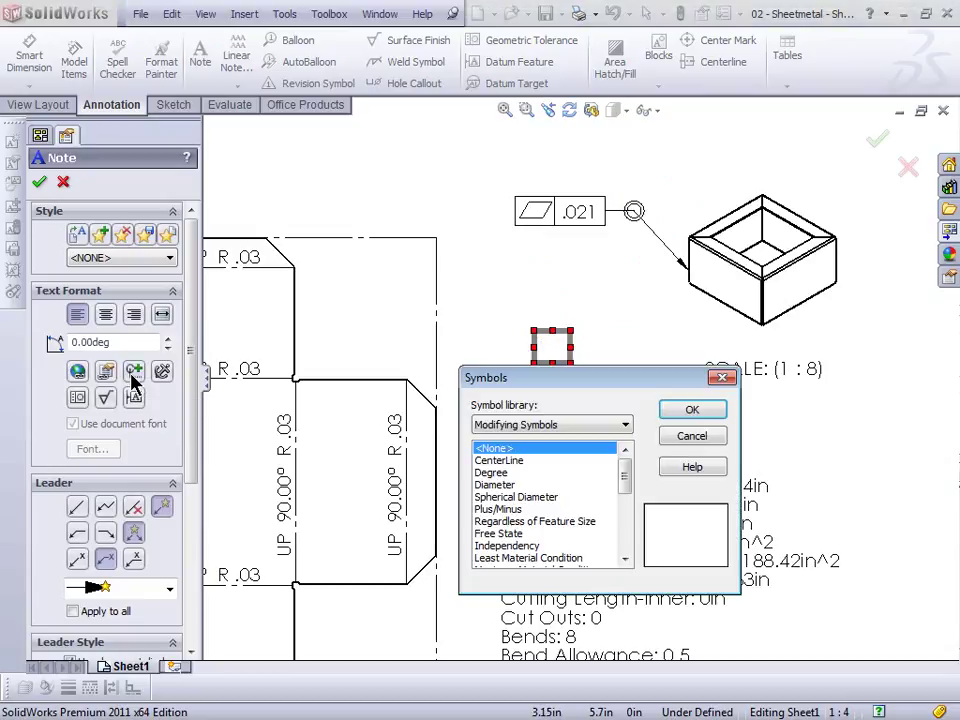
Step: Examine the Geometric Tolerancing symbol library, previewing the Concentricity and coaxiality and the Cylindricity symbols
click(512, 426)
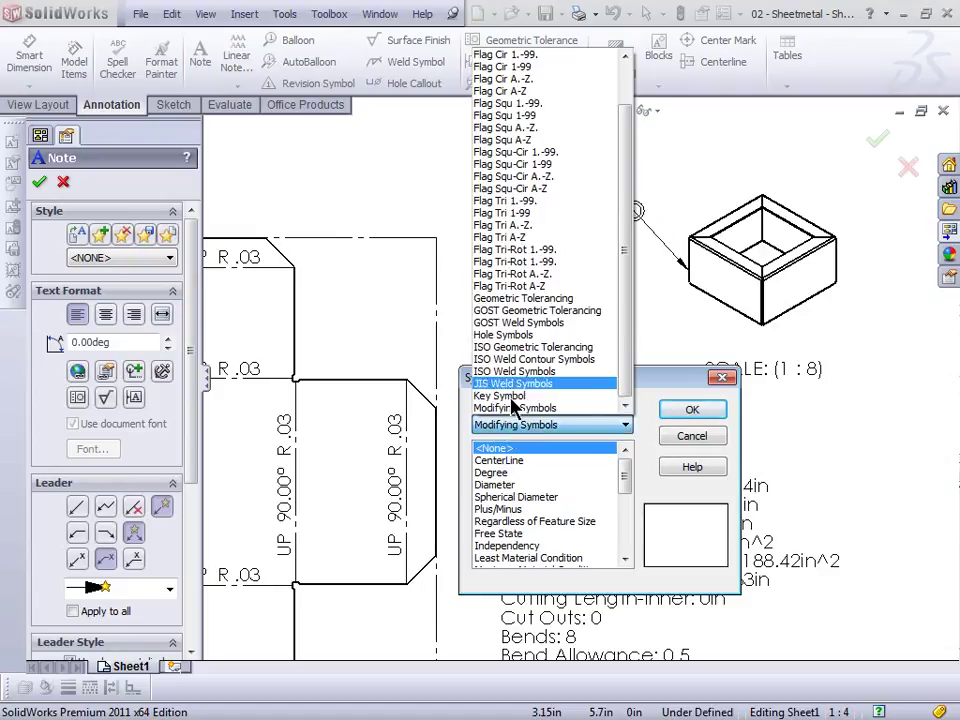
click(523, 298)
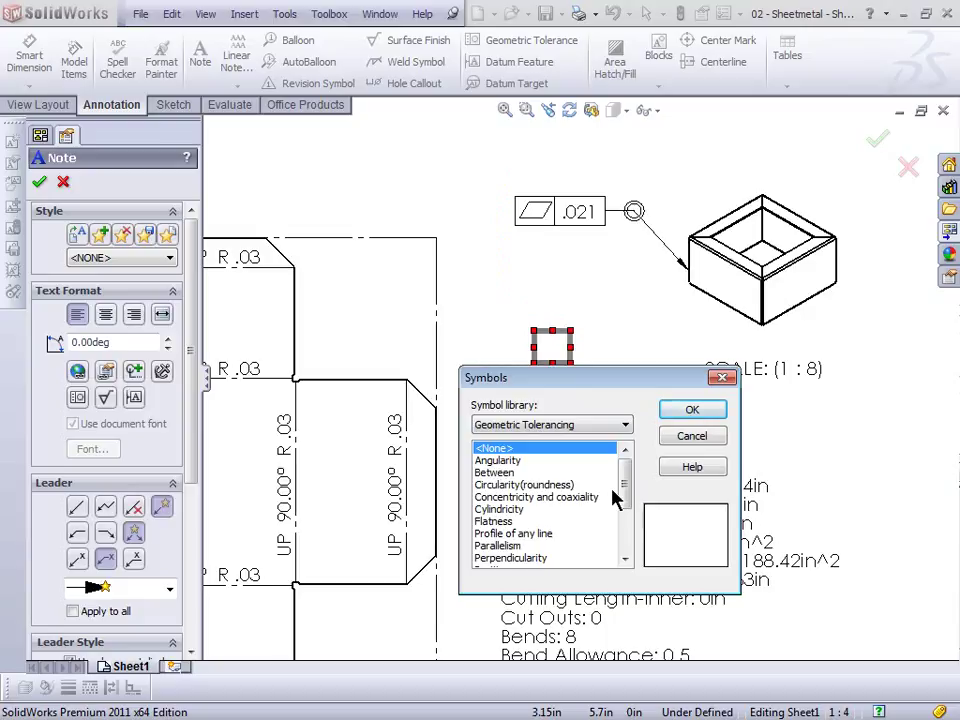
mouse_move(628, 489)
mouse_down()
mouse_move(621, 510)
mouse_move(626, 493)
mouse_up()
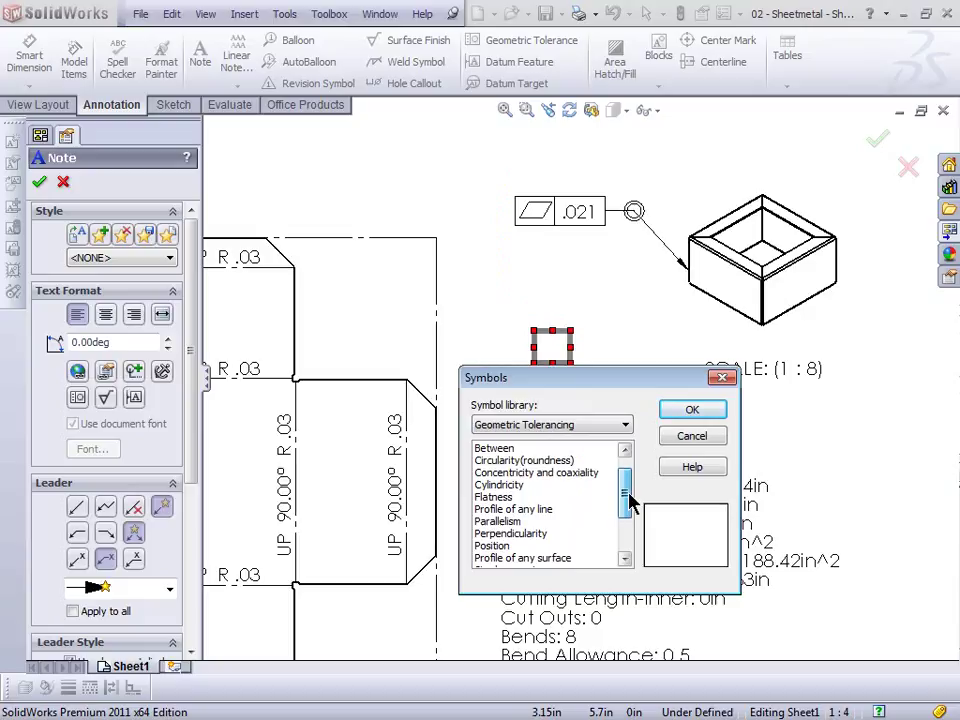
click(560, 475)
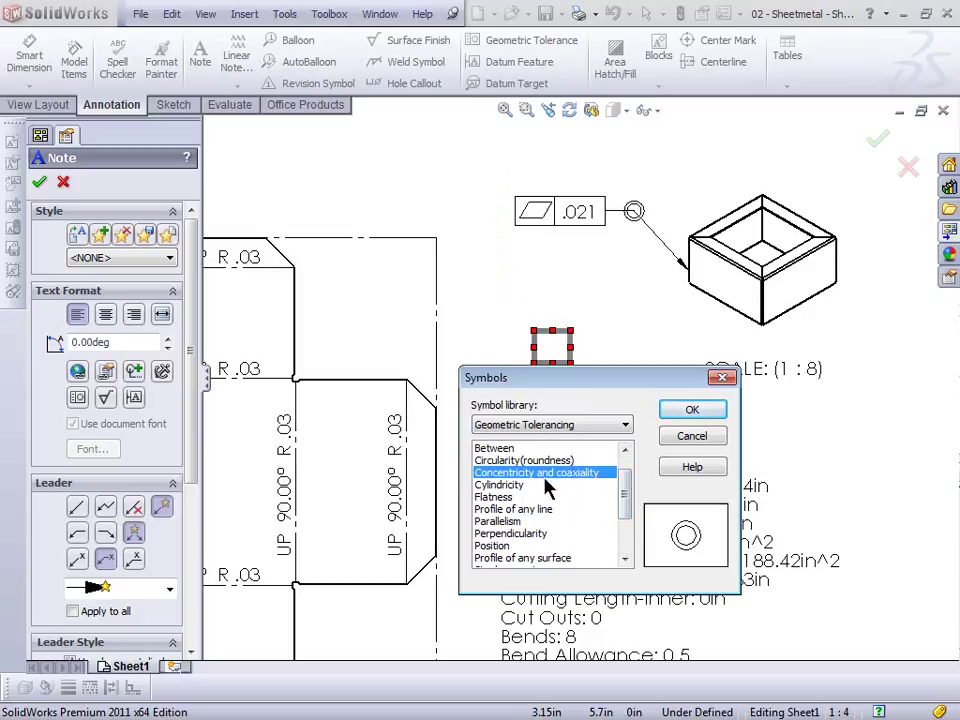
click(508, 486)
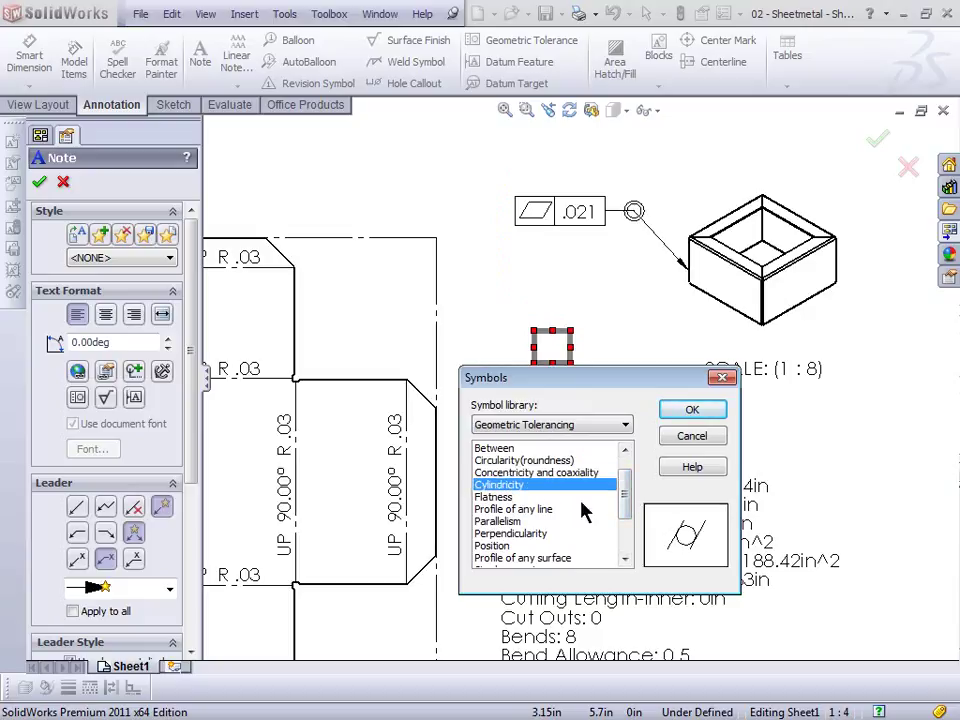
drag(628, 497, 628, 533)
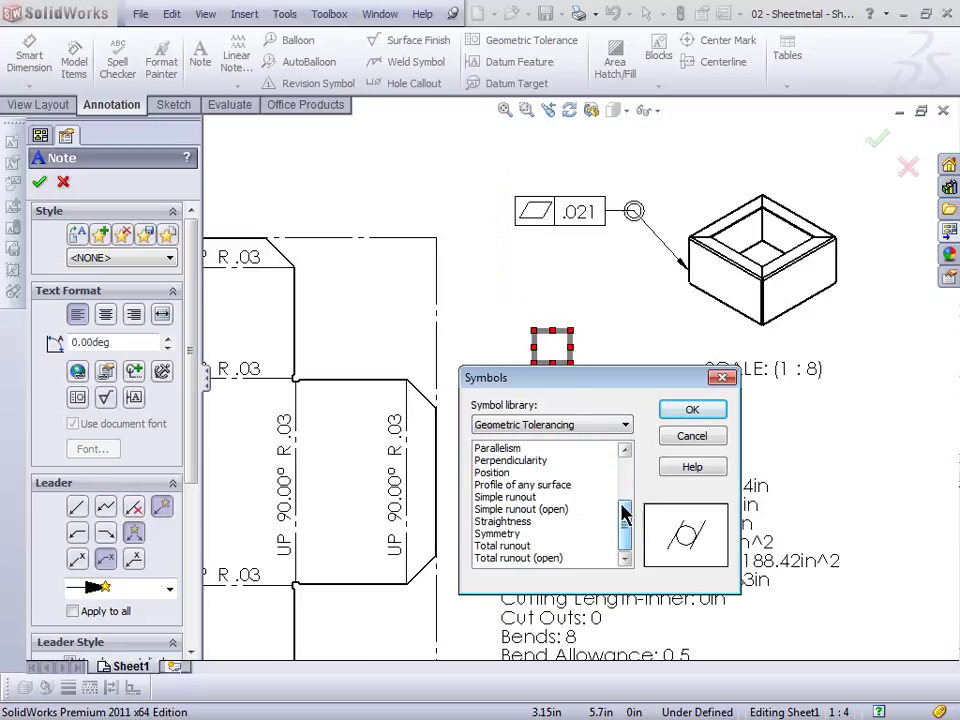
Step: Examine the symbols in the GOST Geometric Tolerancing and ISO Geometric Tolerancing libraries
click(606, 427)
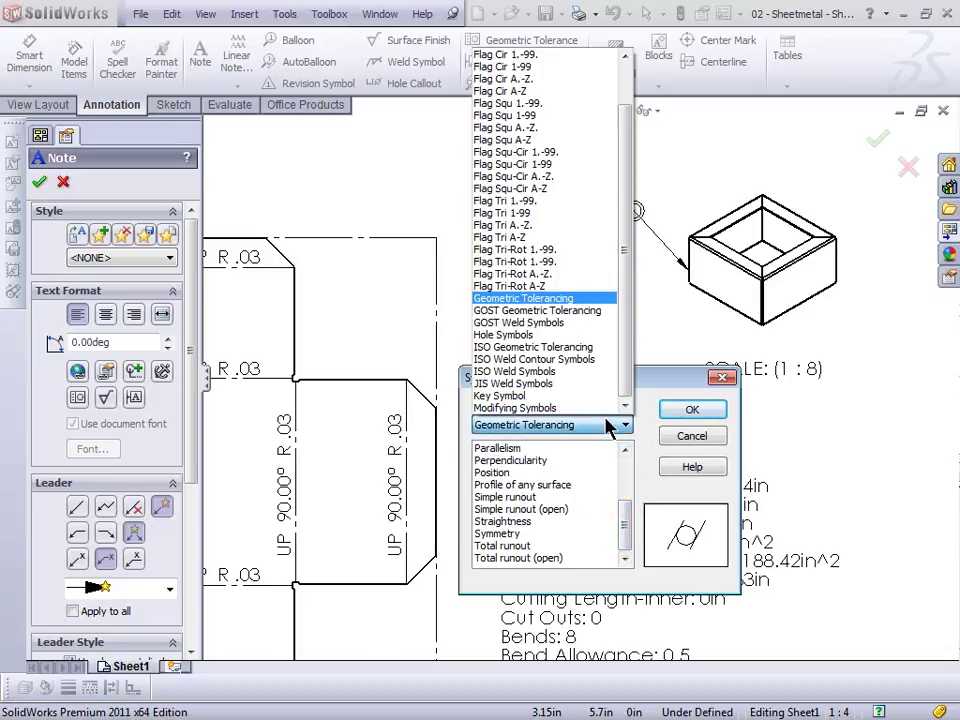
click(548, 311)
scroll(625, 499, down, 1)
mouse_move(627, 499)
mouse_down()
mouse_move(634, 538)
mouse_move(637, 497)
mouse_up()
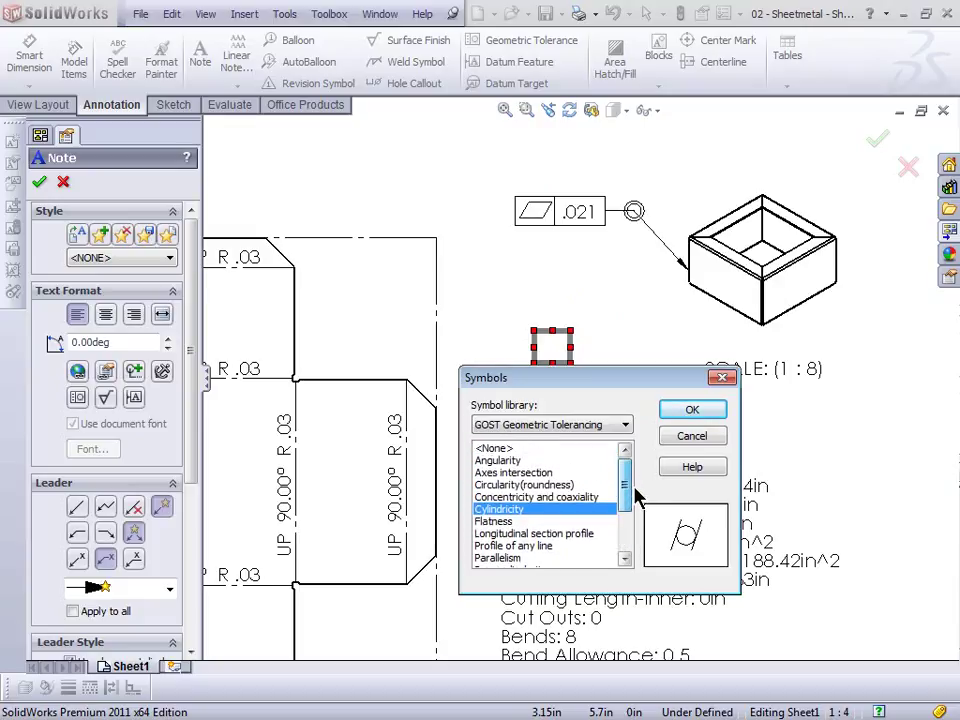
click(623, 425)
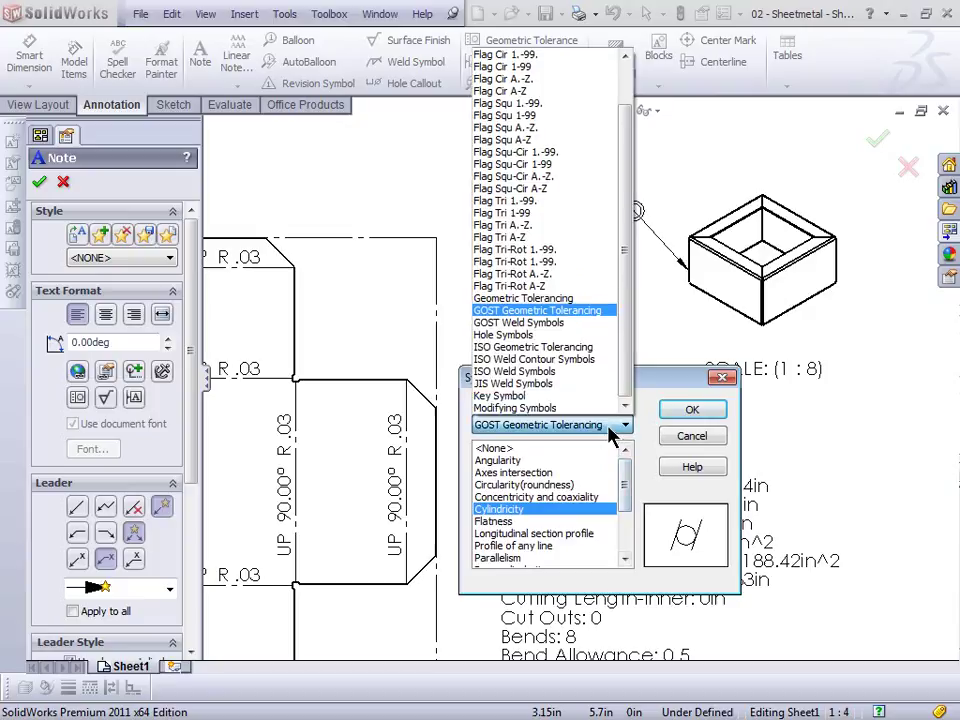
click(538, 347)
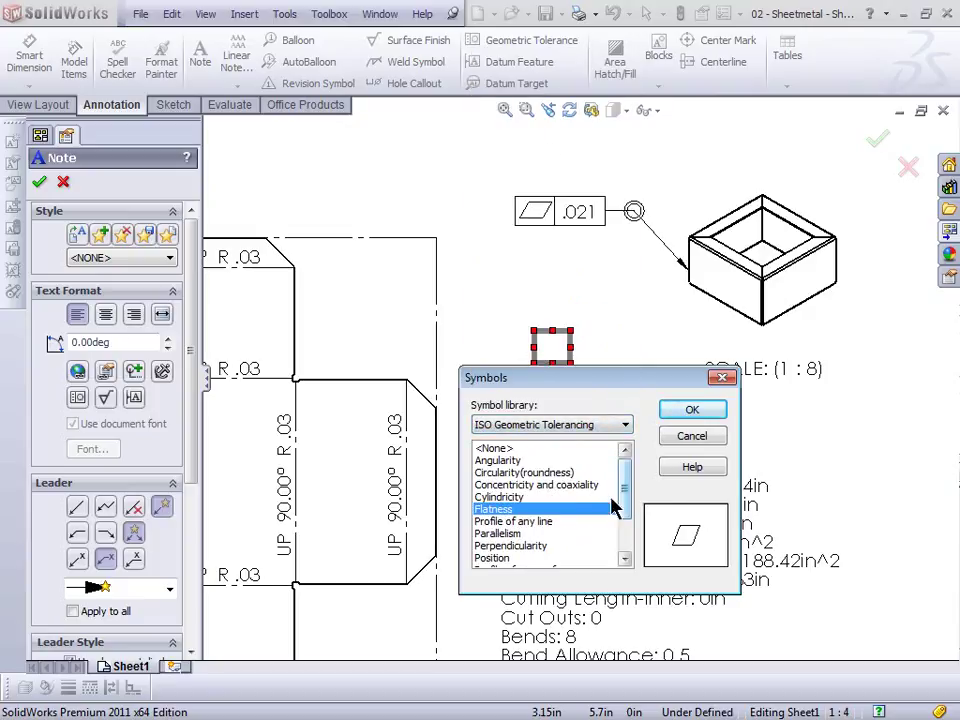
mouse_move(632, 486)
mouse_down()
mouse_move(628, 519)
mouse_move(630, 482)
mouse_up()
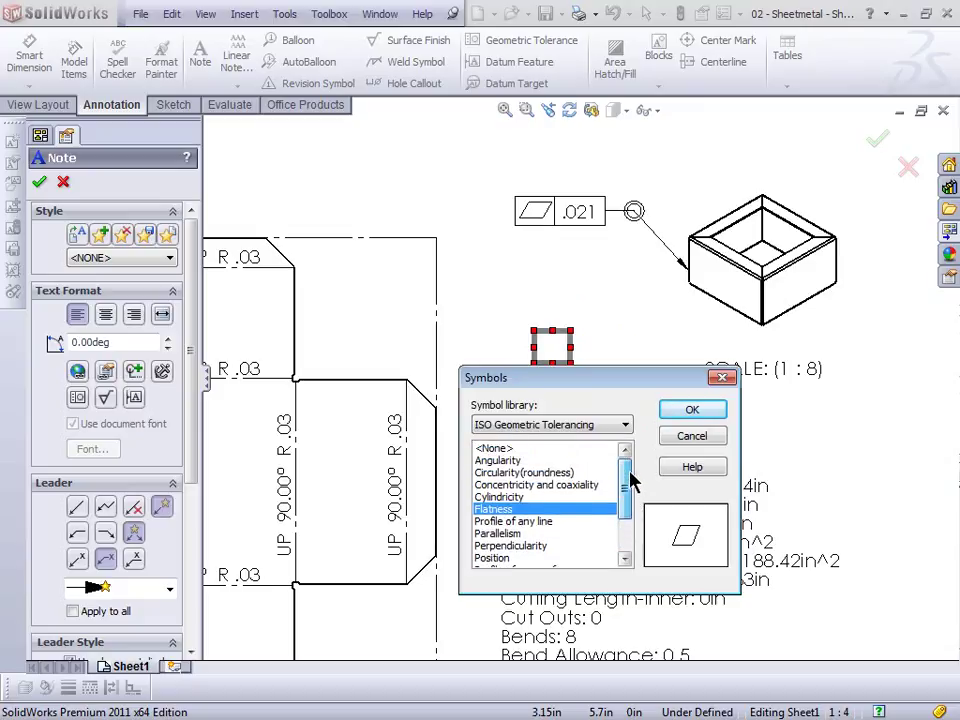
Step: Cancel the symbol selection and discard the empty note below the tolerance frame
click(690, 437)
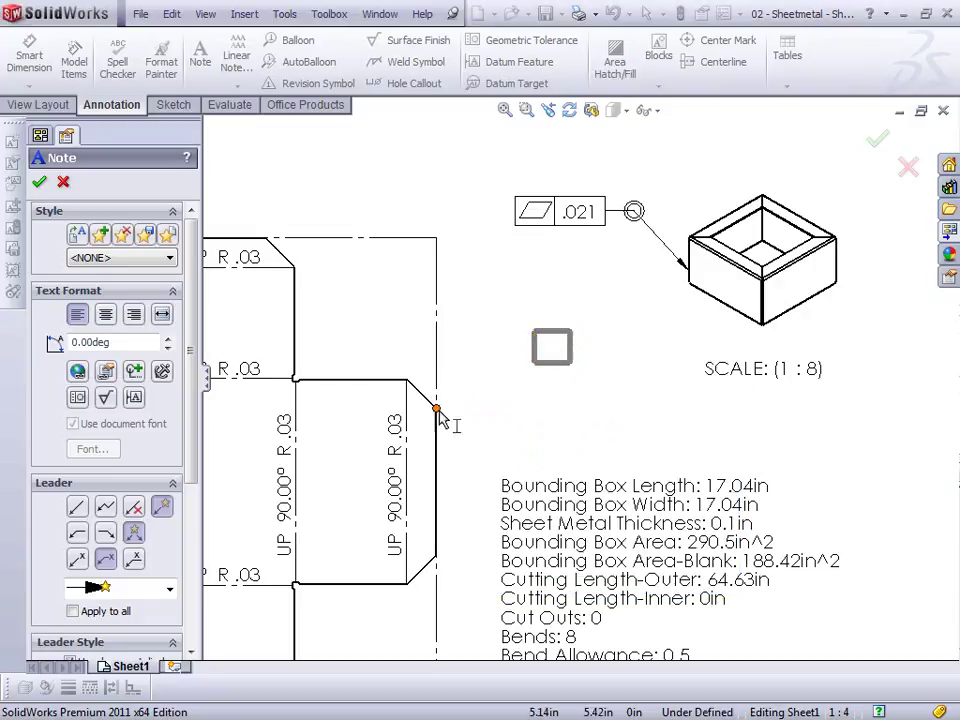
click(63, 181)
click(520, 343)
scroll(527, 348, up, 1)
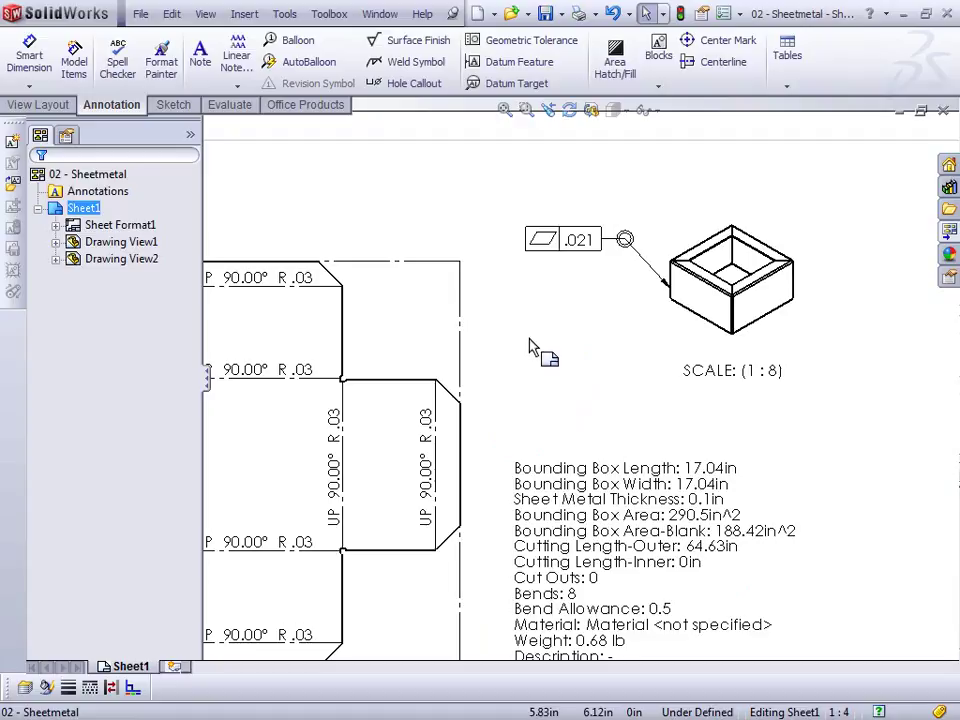